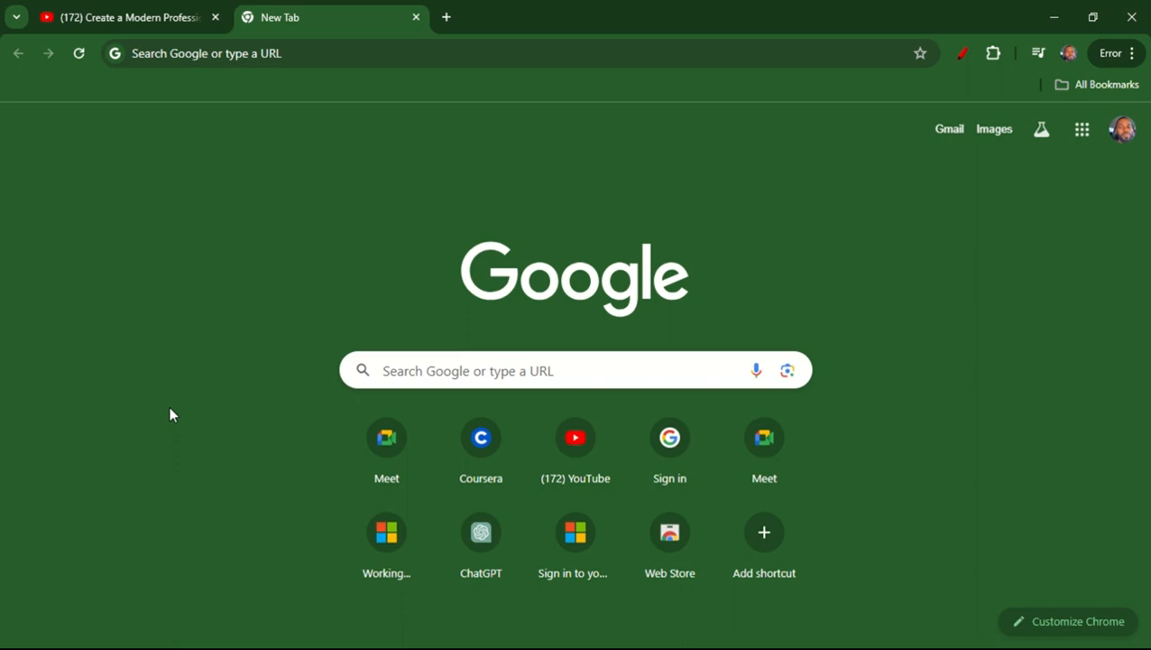
click(313, 46)
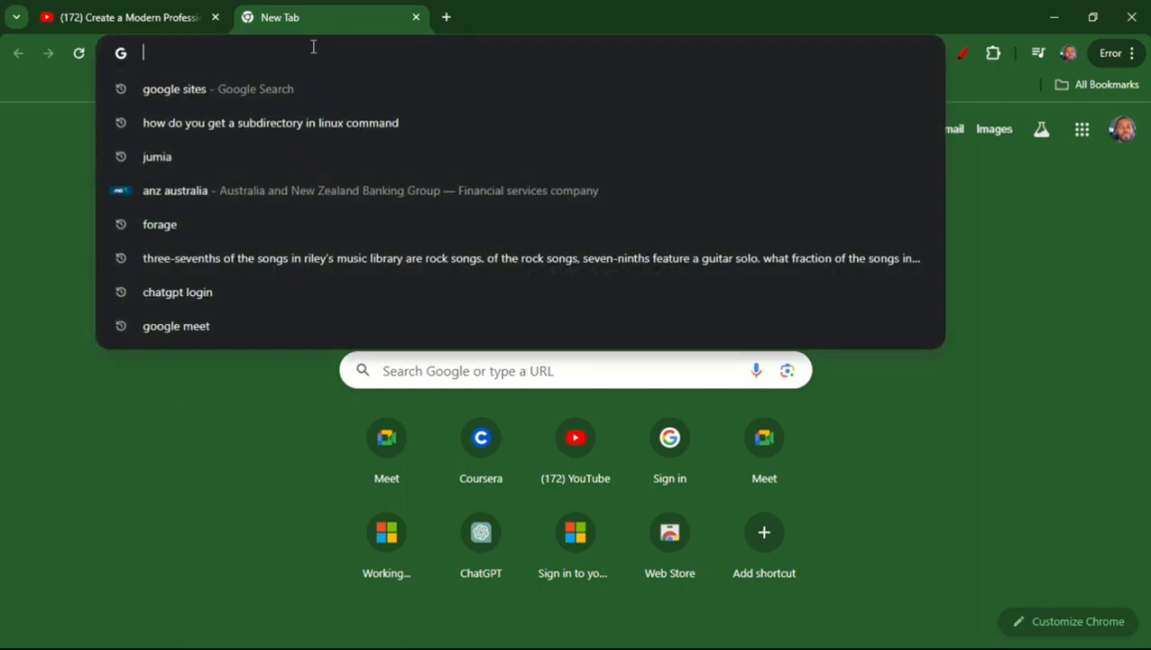
text(https://sites.google.com/view/famillyyy/home)
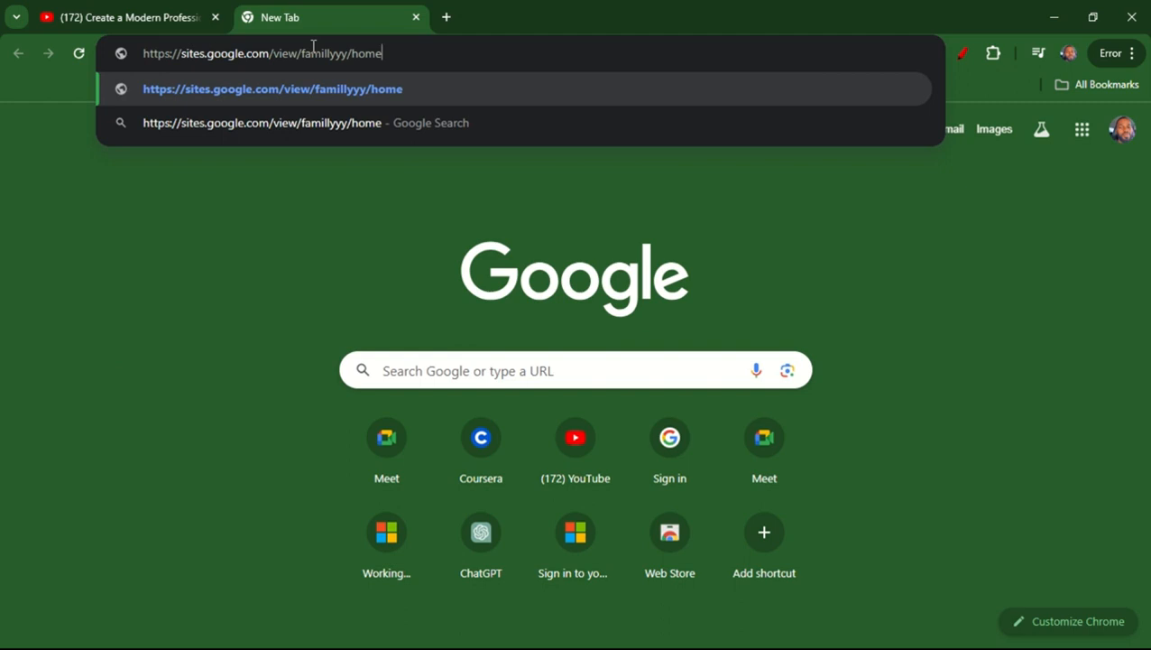
key(Return)
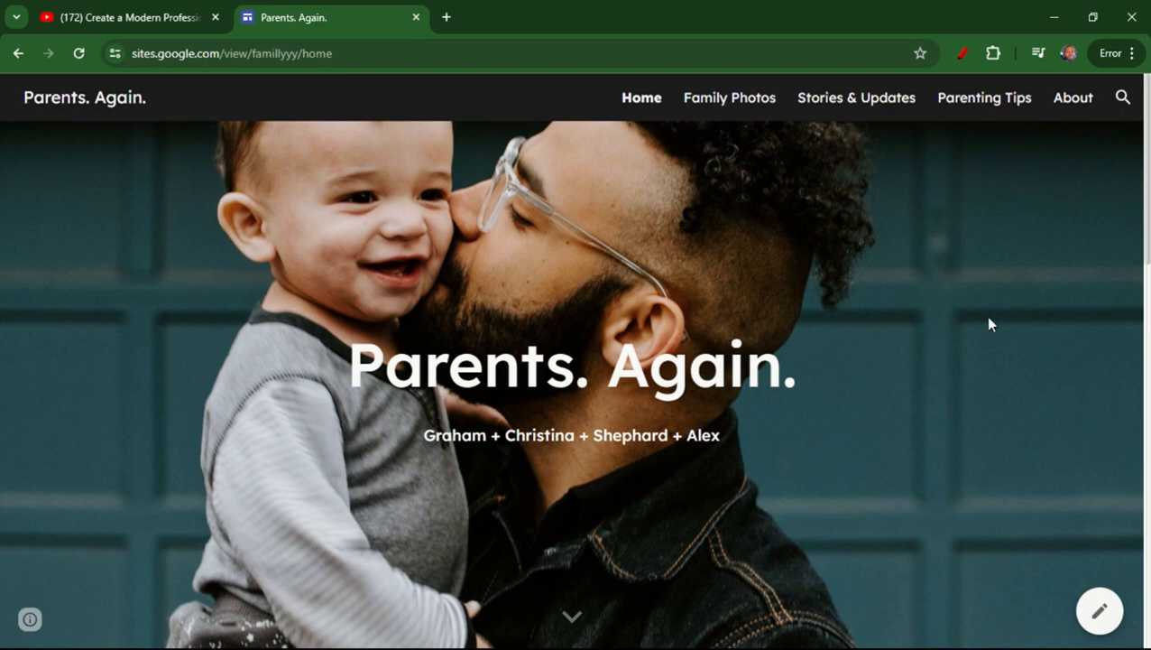
Step: Examine the example site's home page from the banner down to the footer, including its navigation
scroll(989, 324, down, 1)
scroll(989, 324, up, 1)
scroll(989, 324, down, 6)
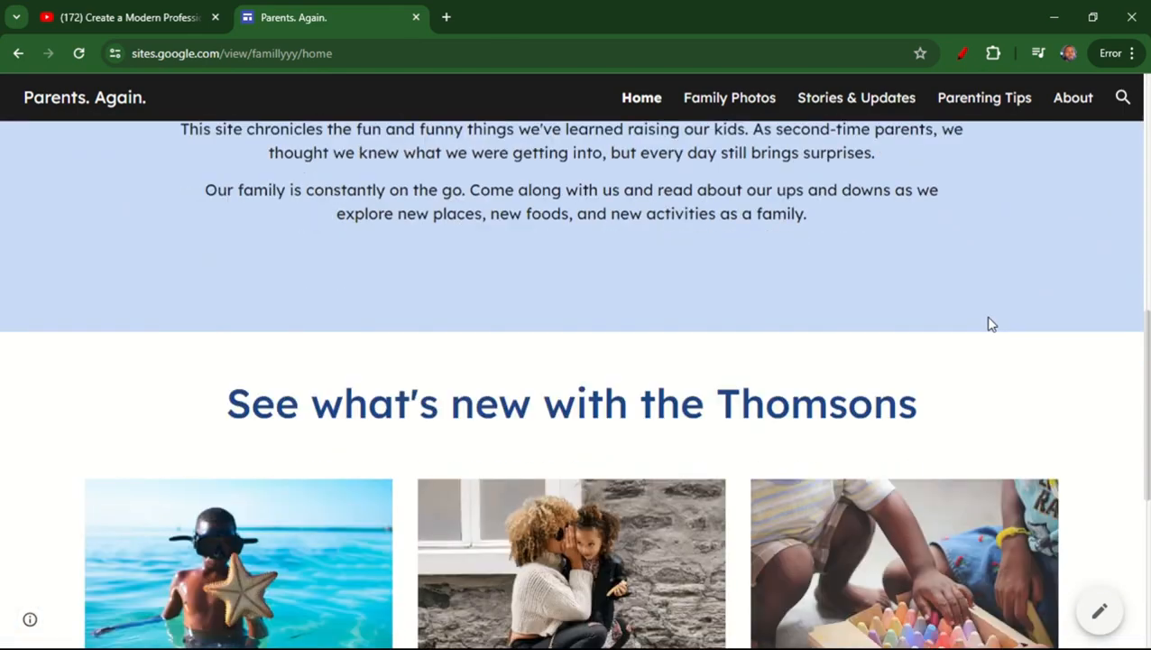
scroll(988, 324, down, 5)
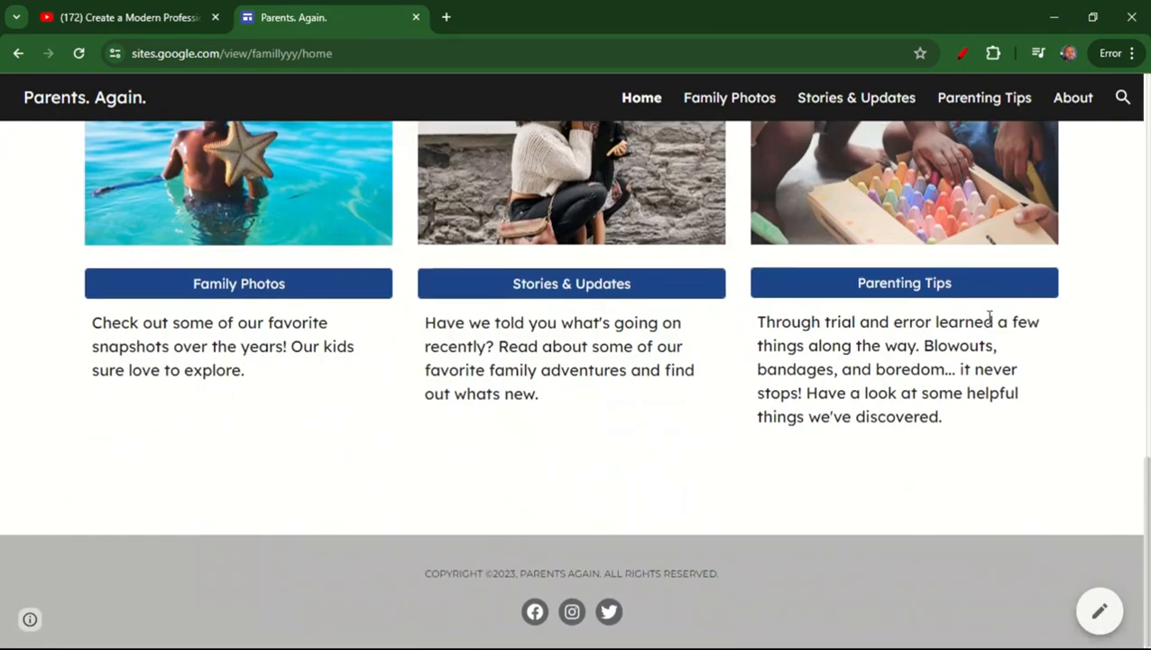
scroll(988, 320, up, 11)
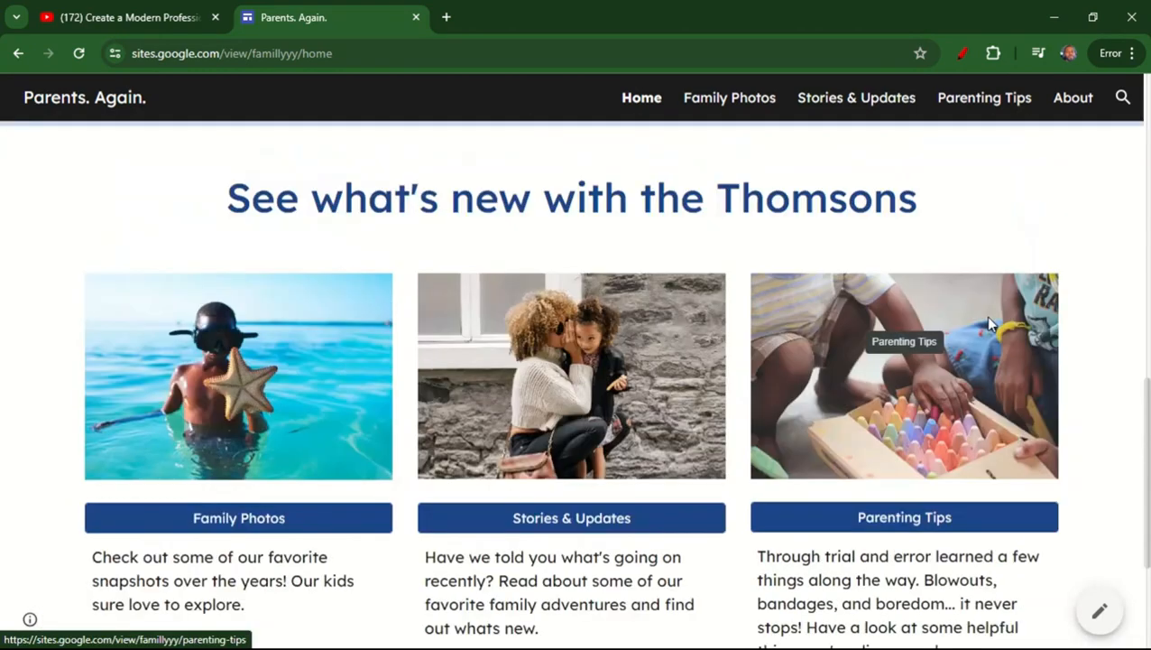
scroll(989, 324, up, 1)
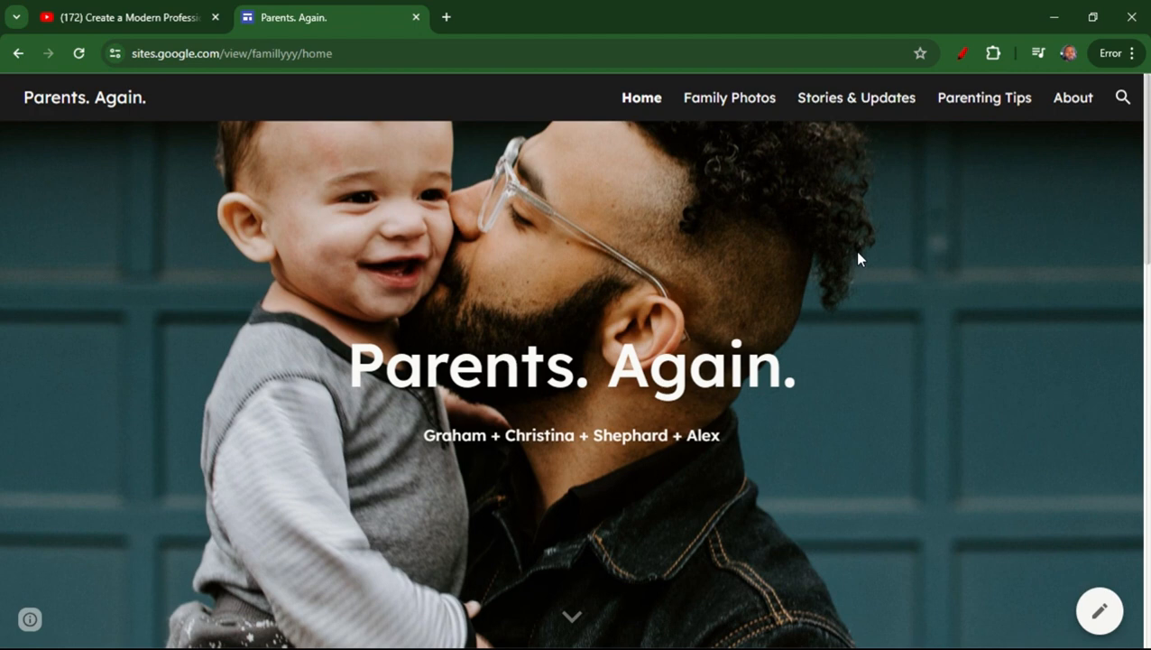
click(642, 99)
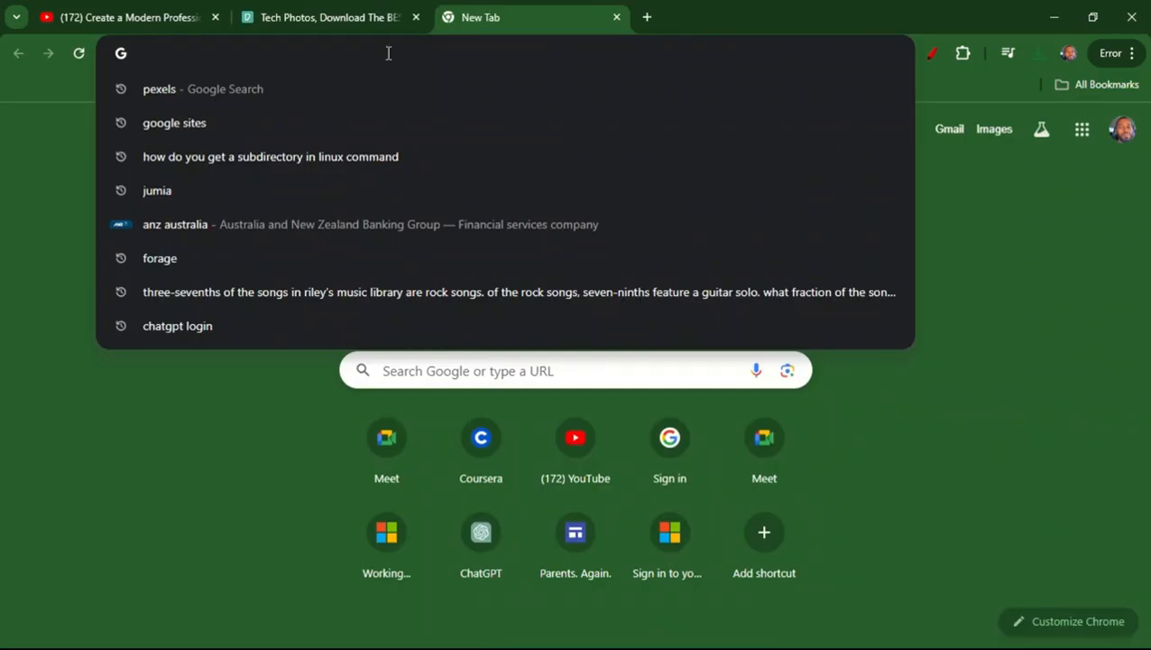
Step: Search the web for "google sites" and open the Google Sites sign-in result
text(g)
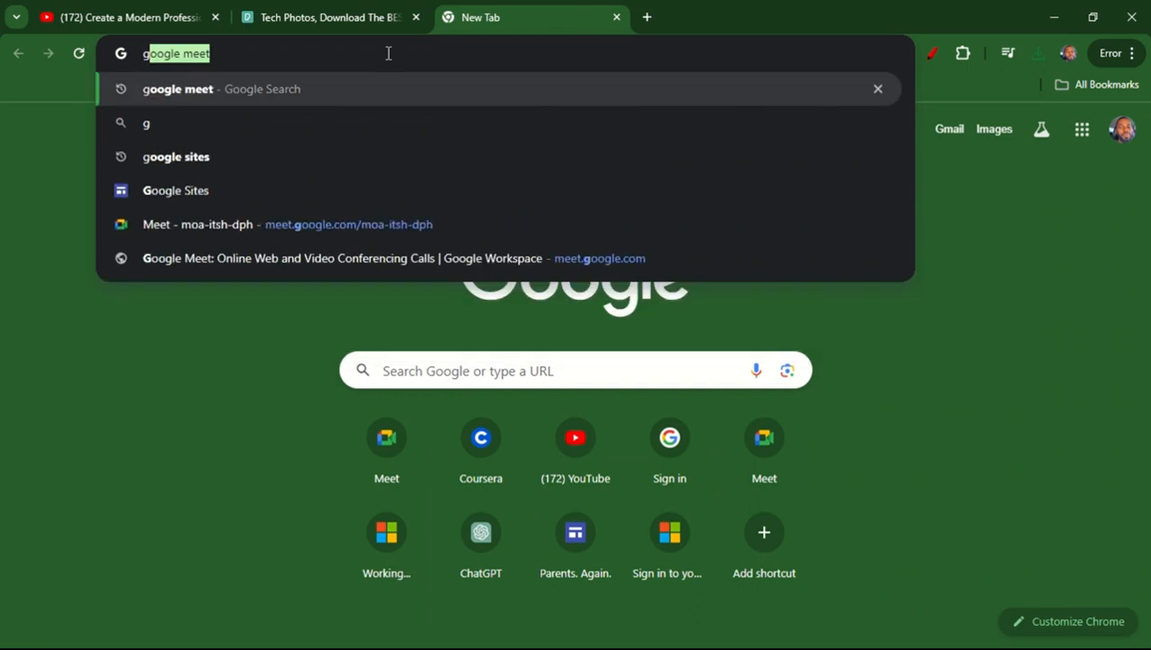
text(oogle meet)
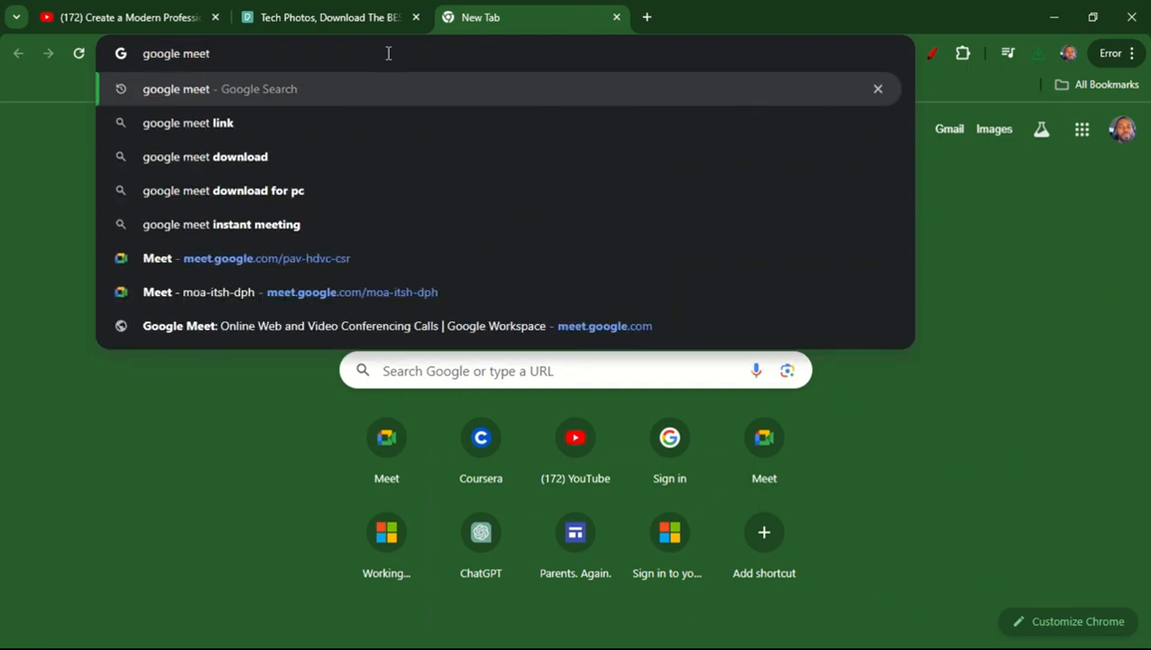
key(BackSpace)
key(BackSpace)
key(BackSpace)
key(BackSpace)
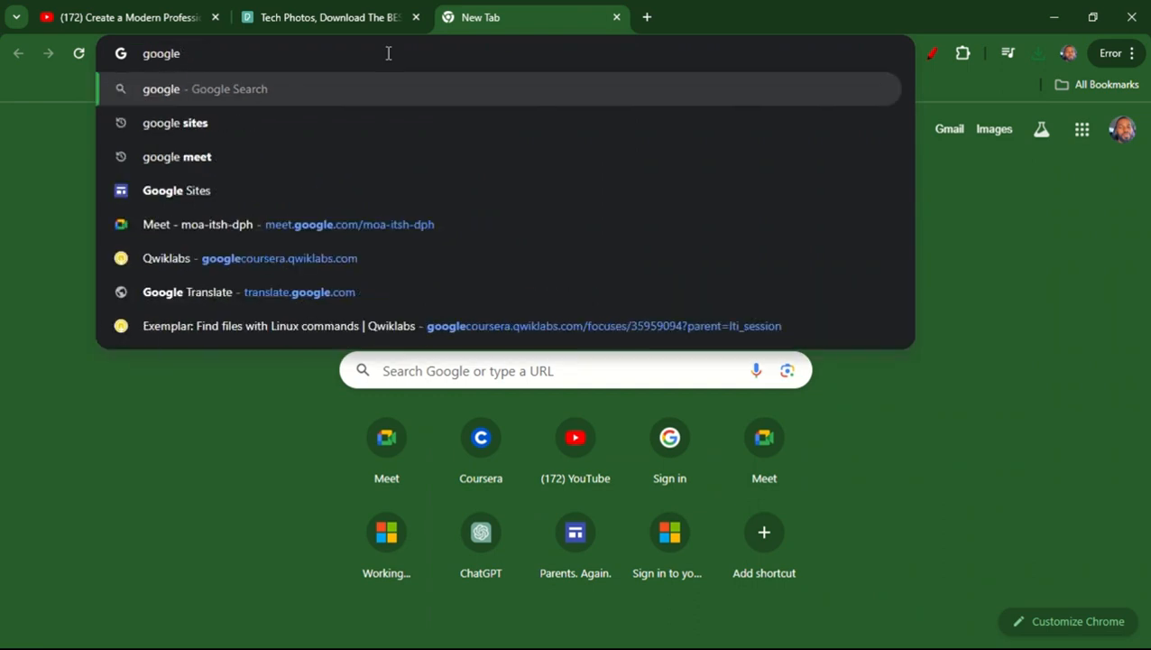
text(sites)
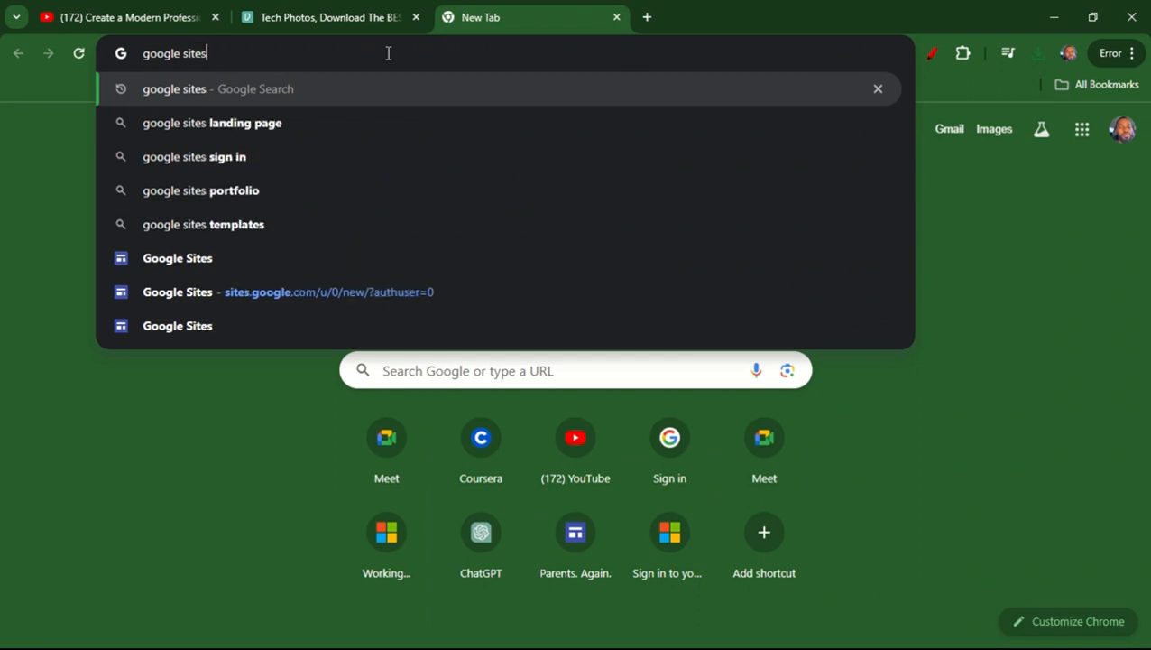
key(Return)
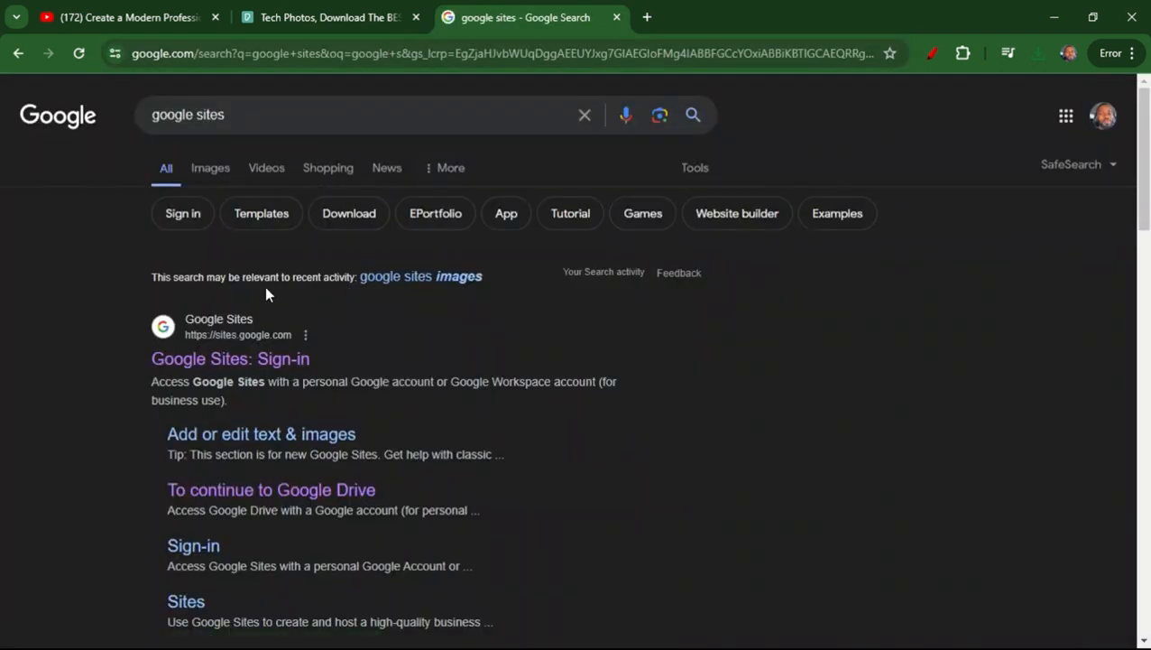
click(237, 361)
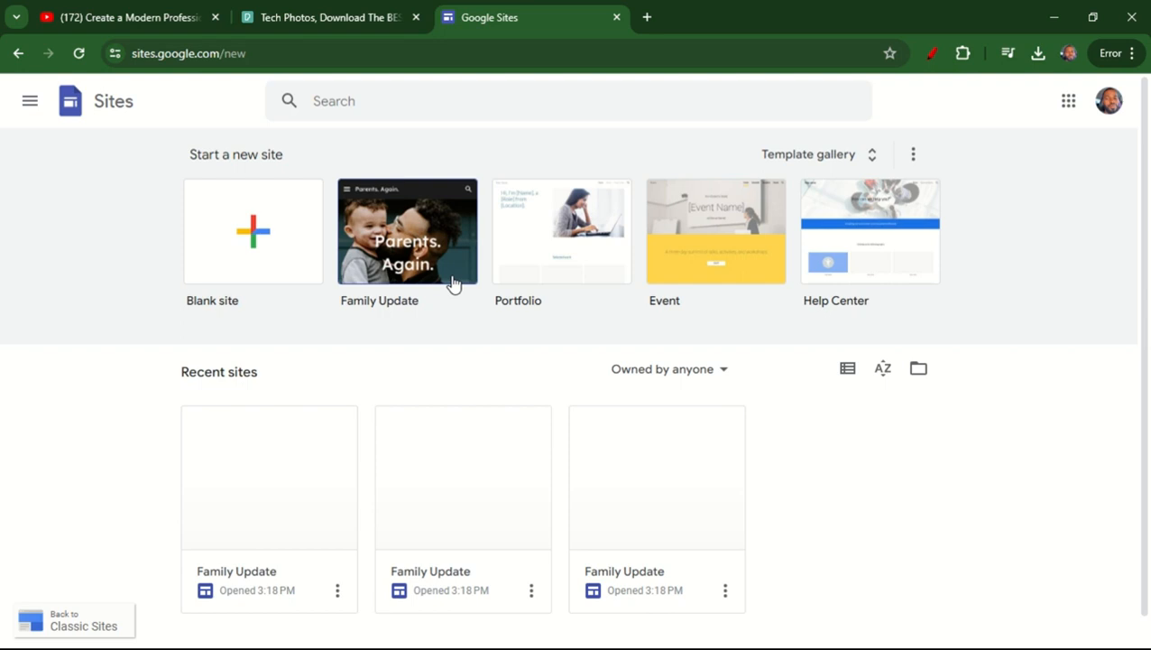
Step: Create a new blank site and select the page title in its header
click(234, 268)
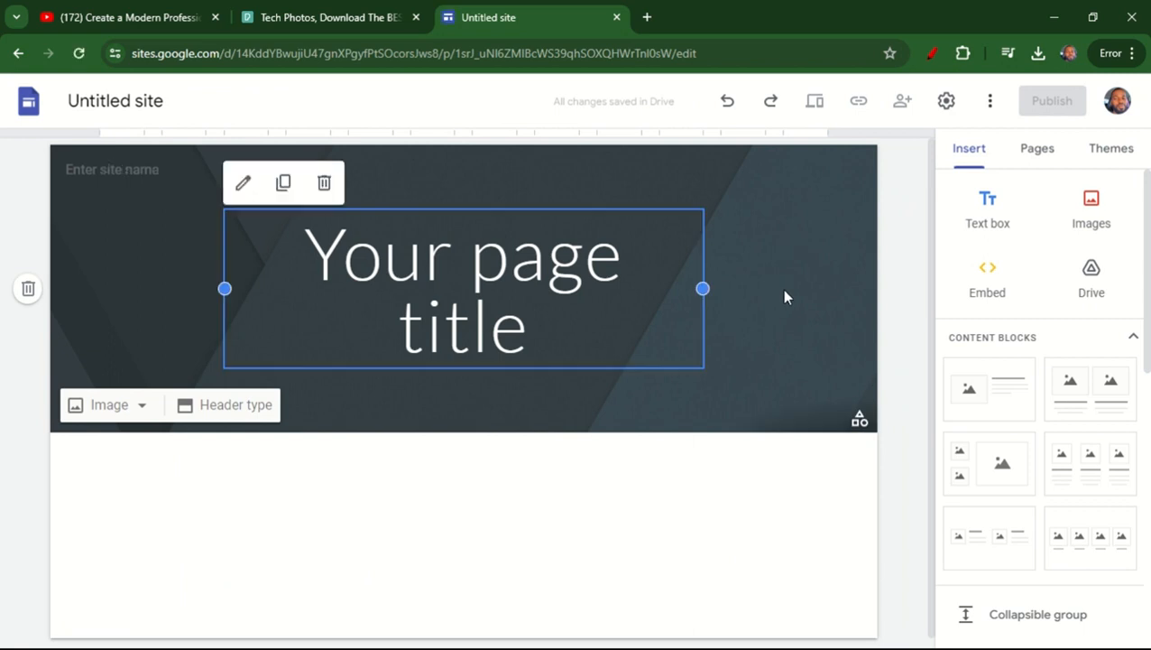
click(837, 276)
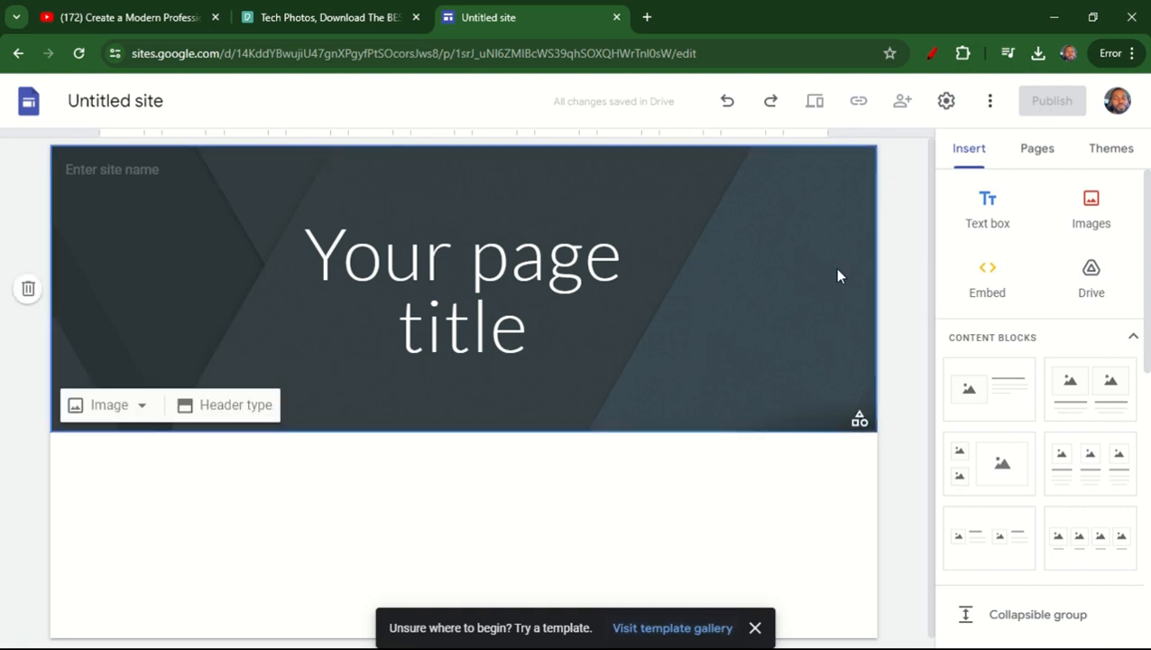
click(553, 290)
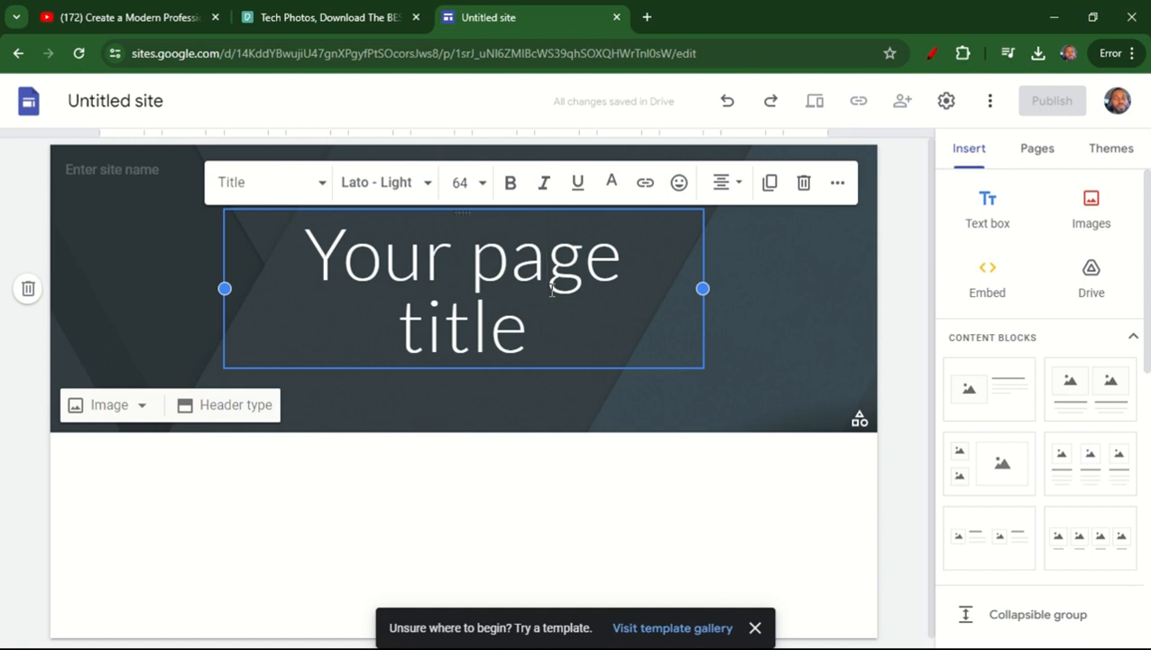
Step: Apply the Diplomat theme to the site
click(1130, 167)
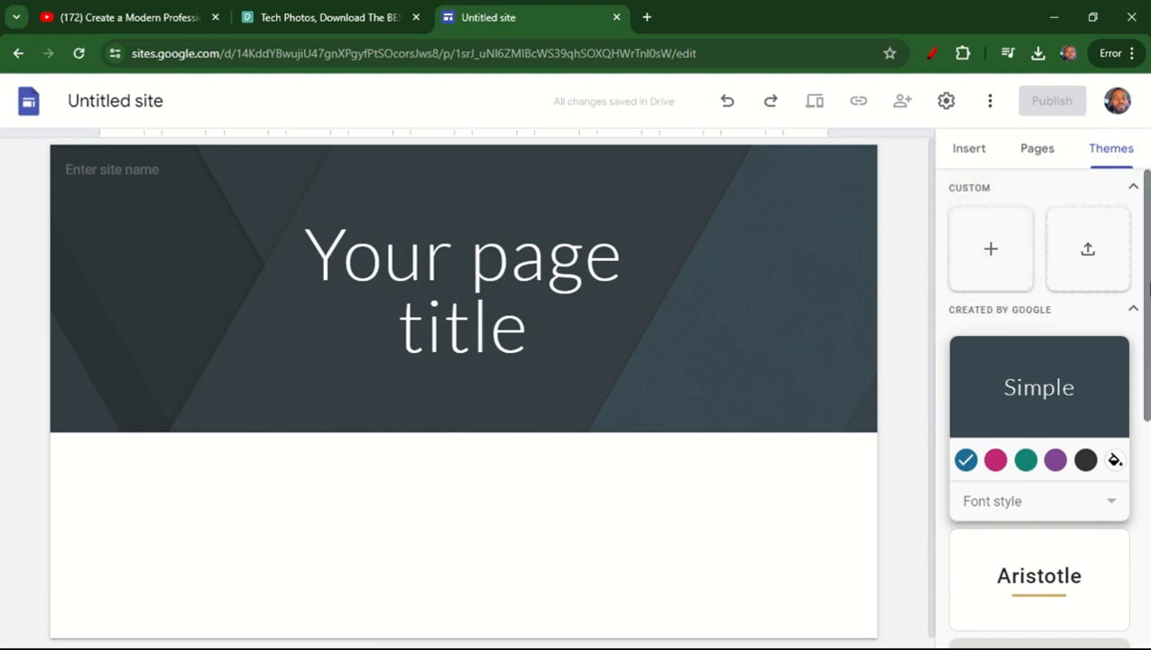
drag(1149, 276, 1150, 229)
drag(1149, 248, 1149, 388)
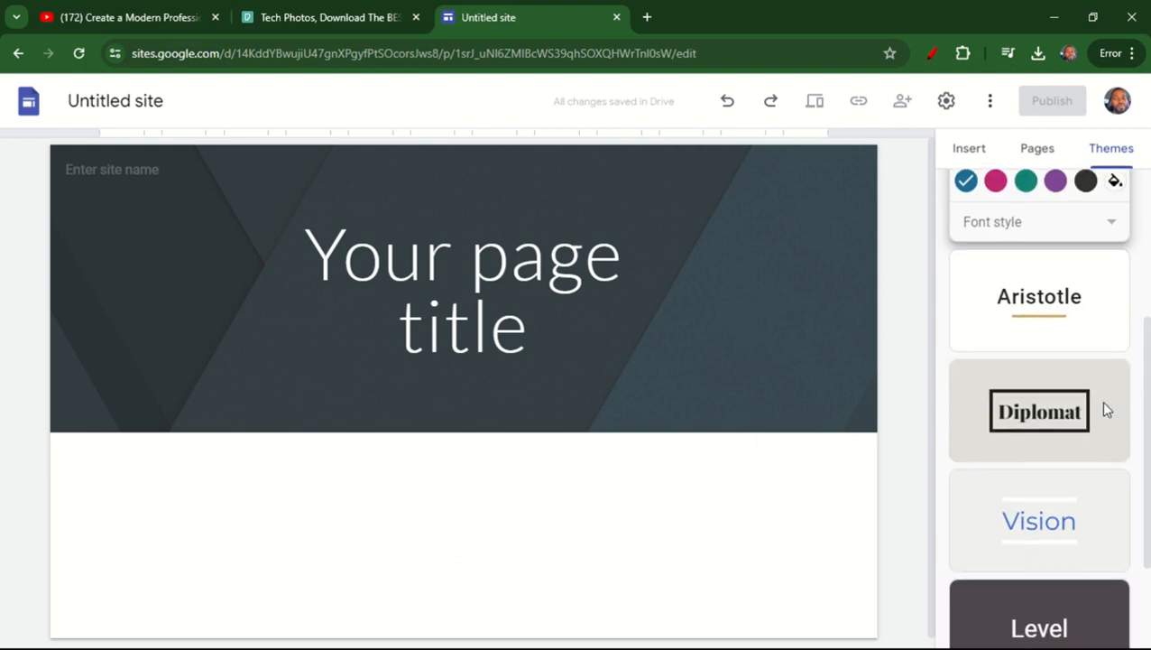
click(1048, 415)
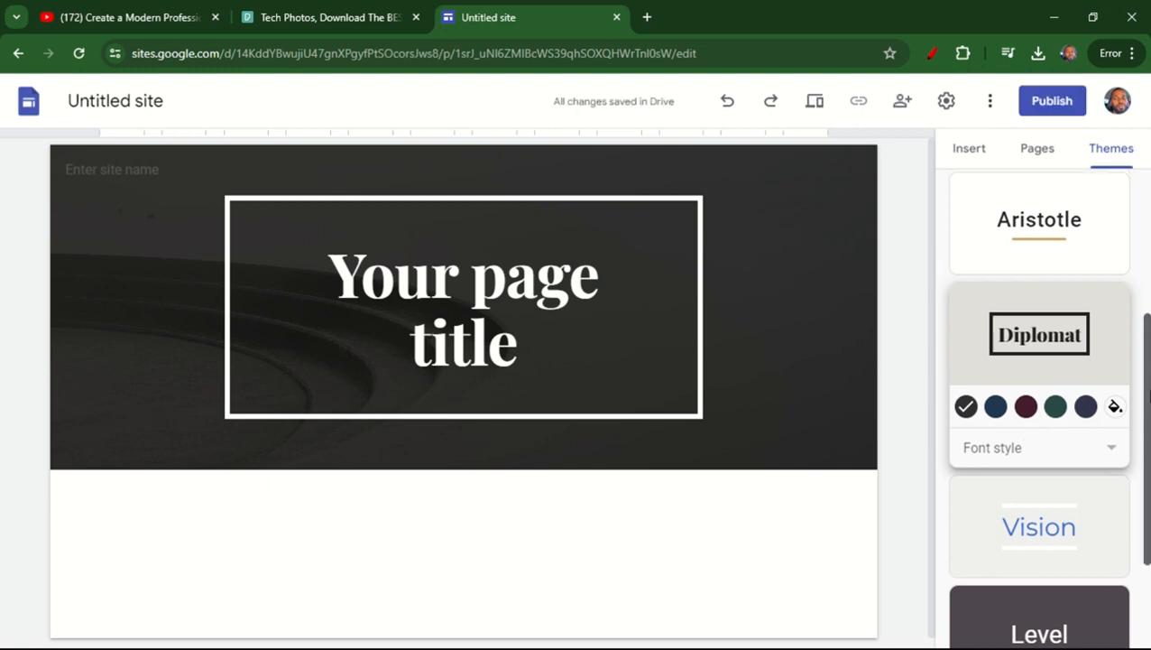
Step: Try the Diplomat theme's blue, burgundy and green colour options and restore the black one
drag(1149, 409, 1148, 452)
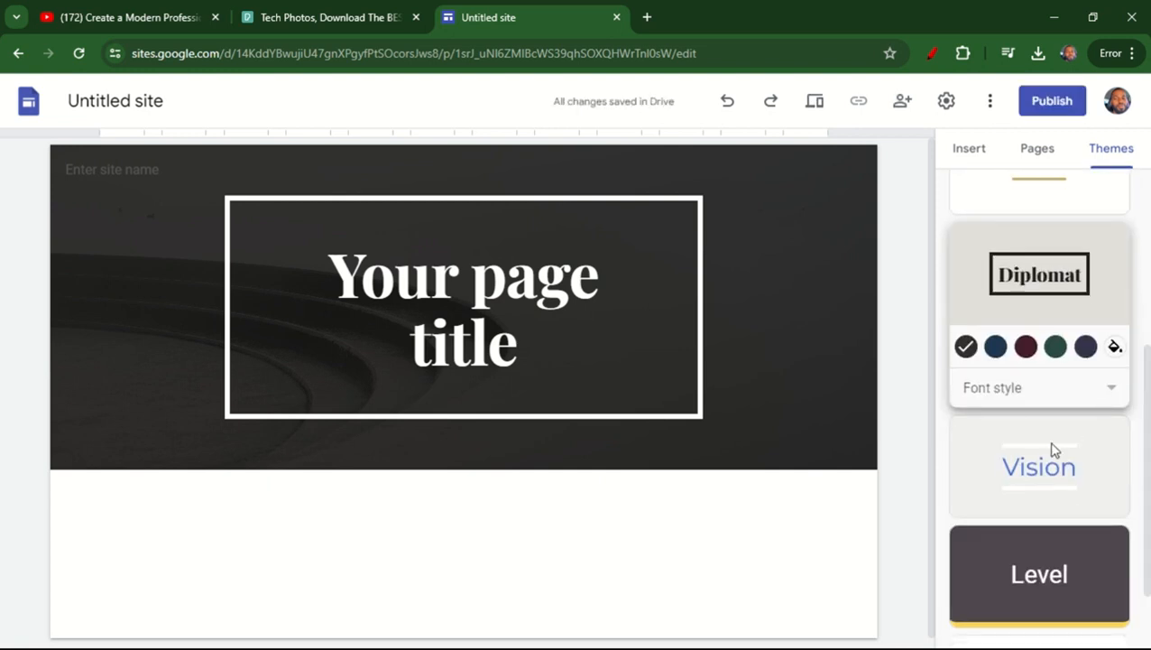
click(996, 351)
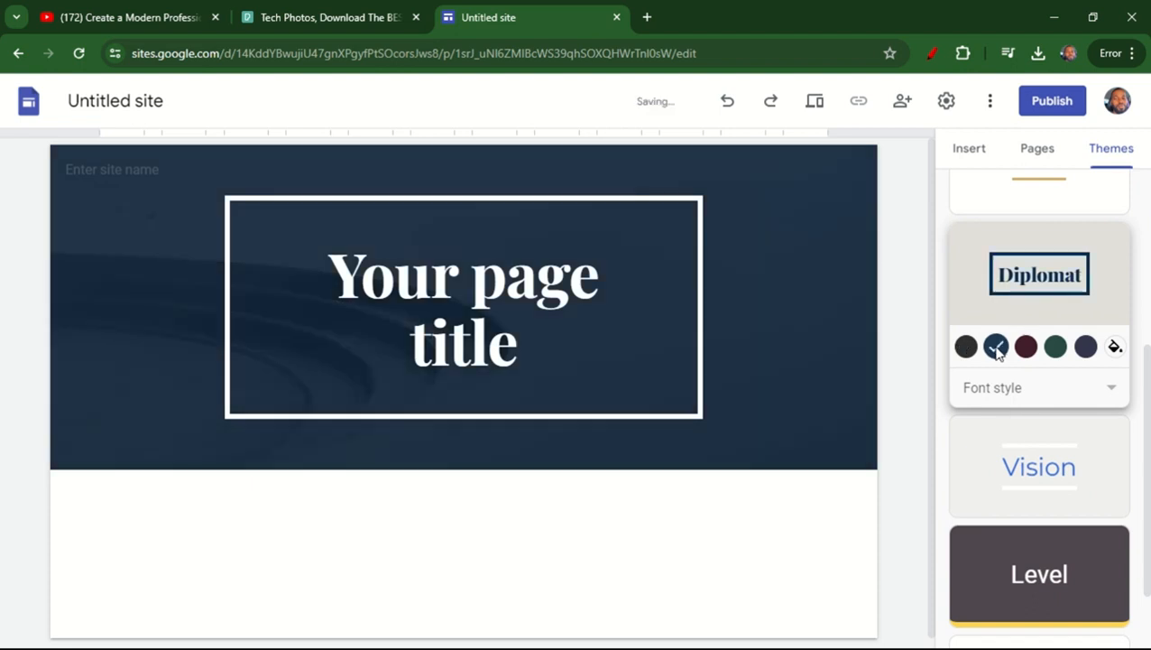
click(1027, 352)
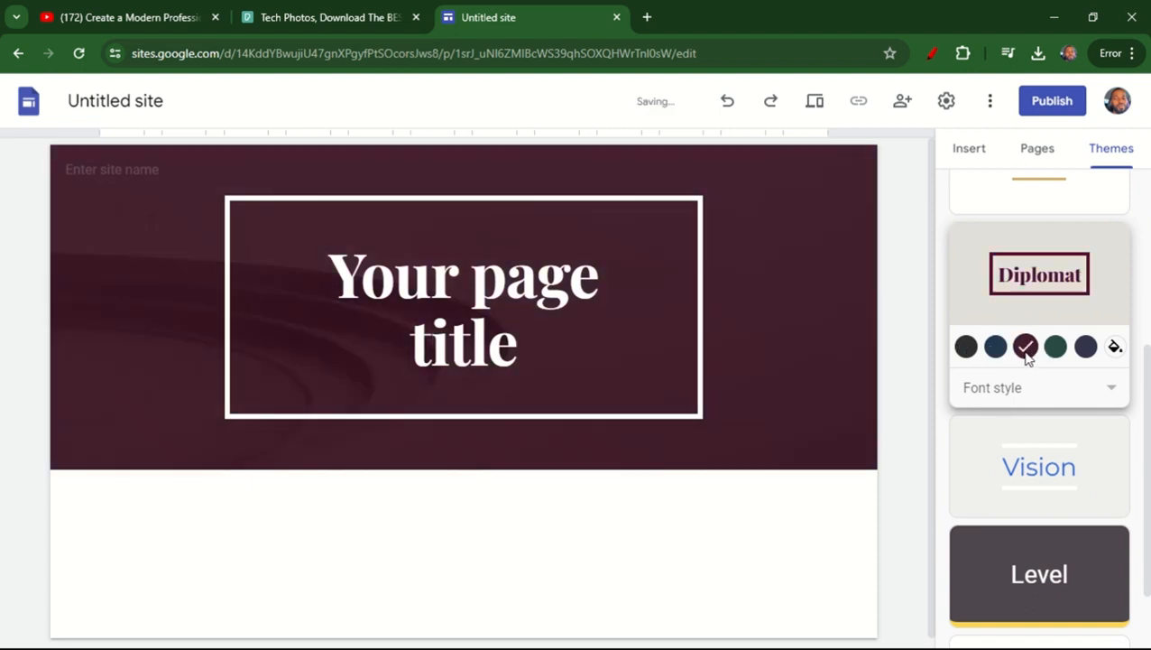
click(1058, 353)
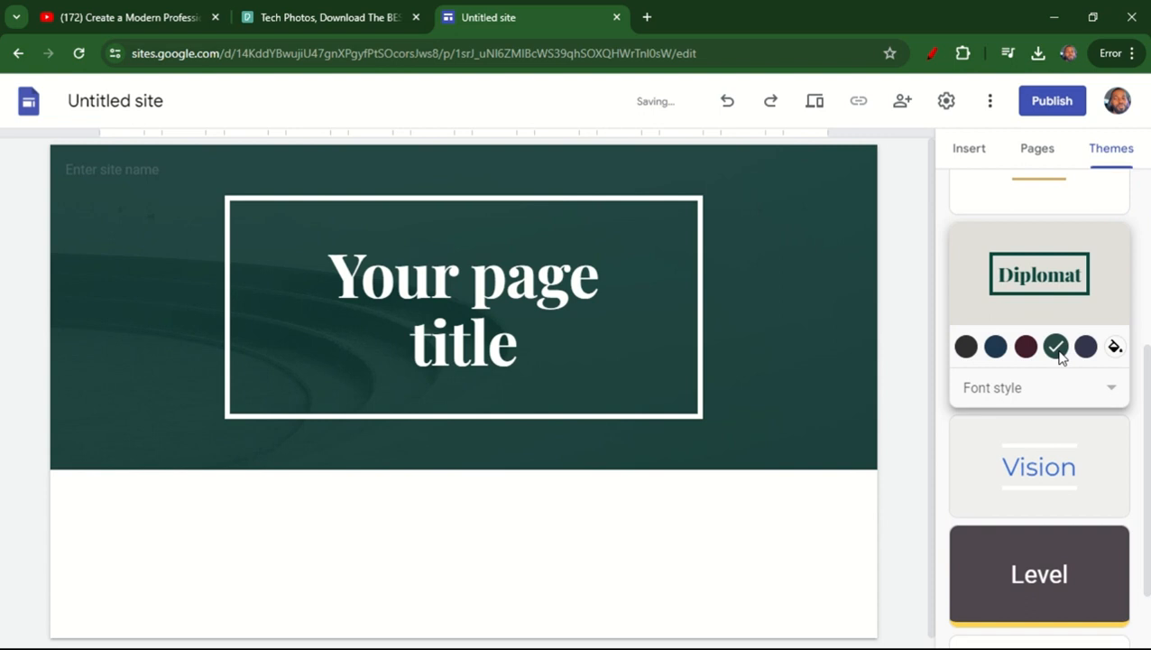
click(971, 356)
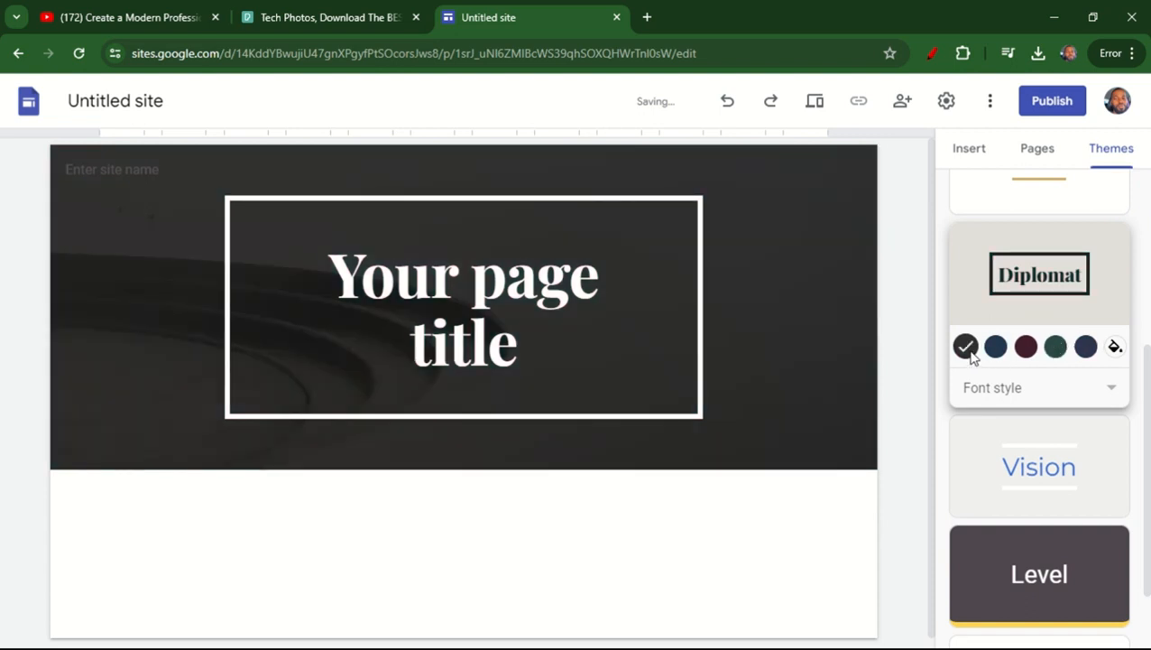
Step: Replace the page title text with "PORSIE CODE" and add an empty line below it in the same text box
drag(1149, 382, 1149, 160)
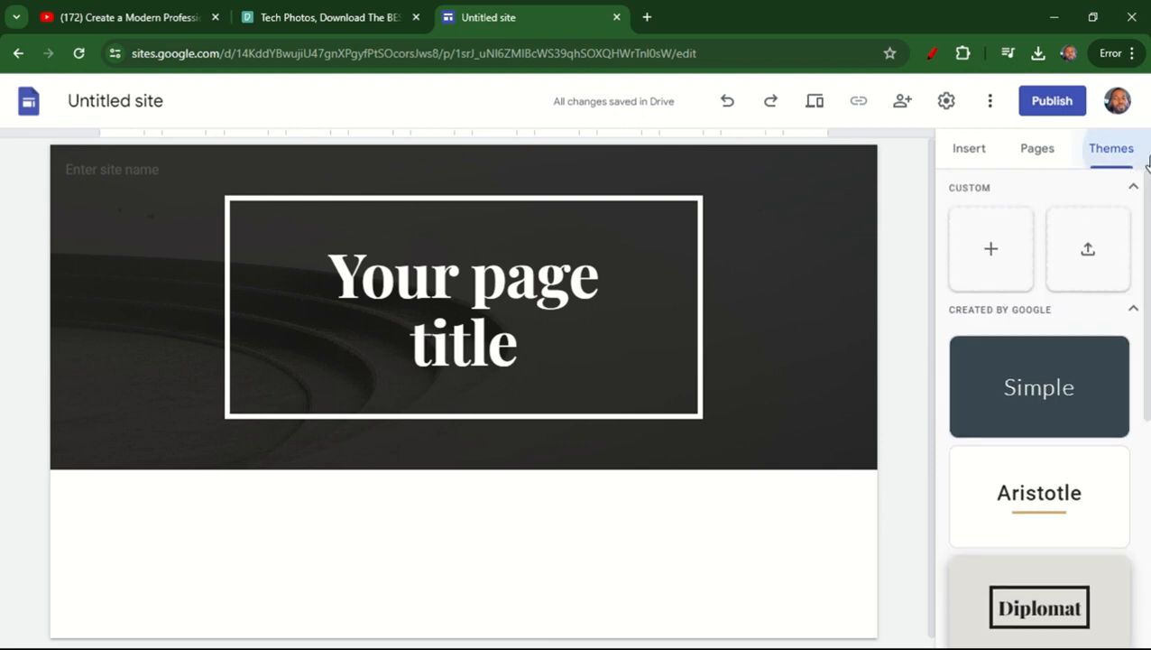
click(523, 337)
triple_click(522, 337)
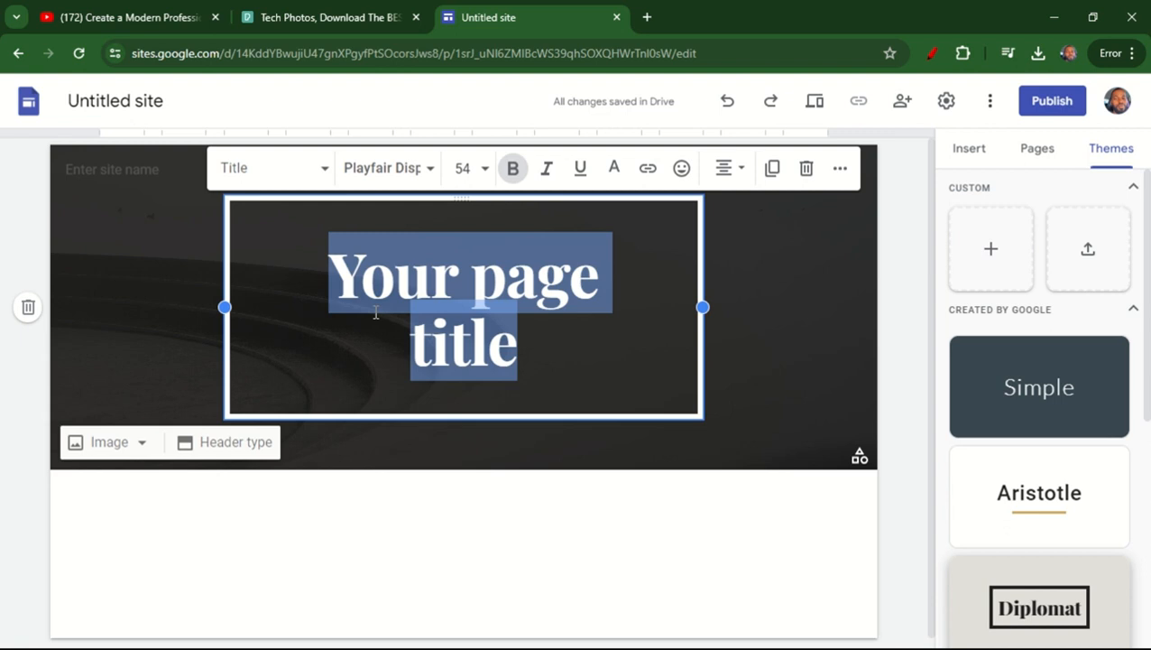
text(PORSIE )
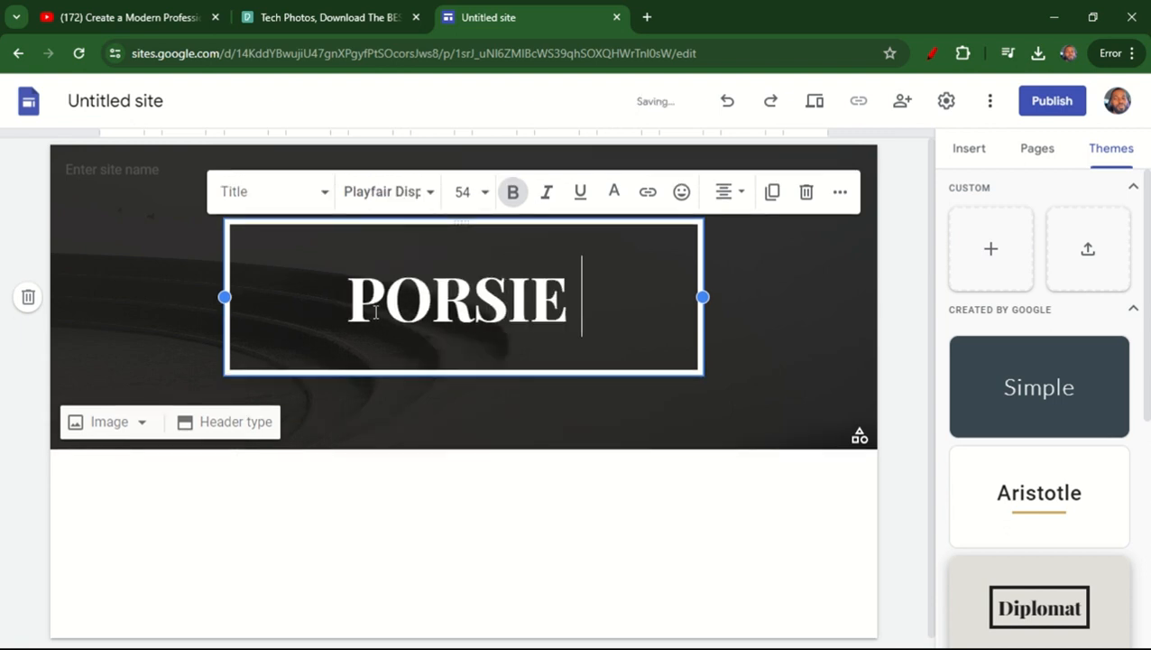
text(CODE)
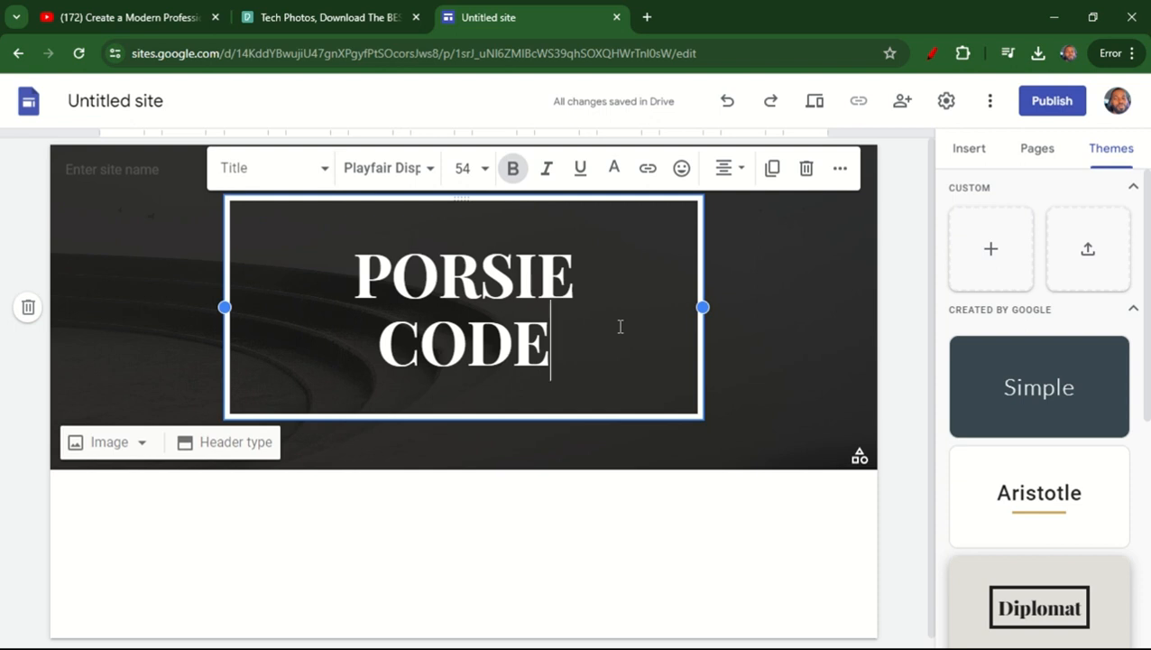
click(781, 361)
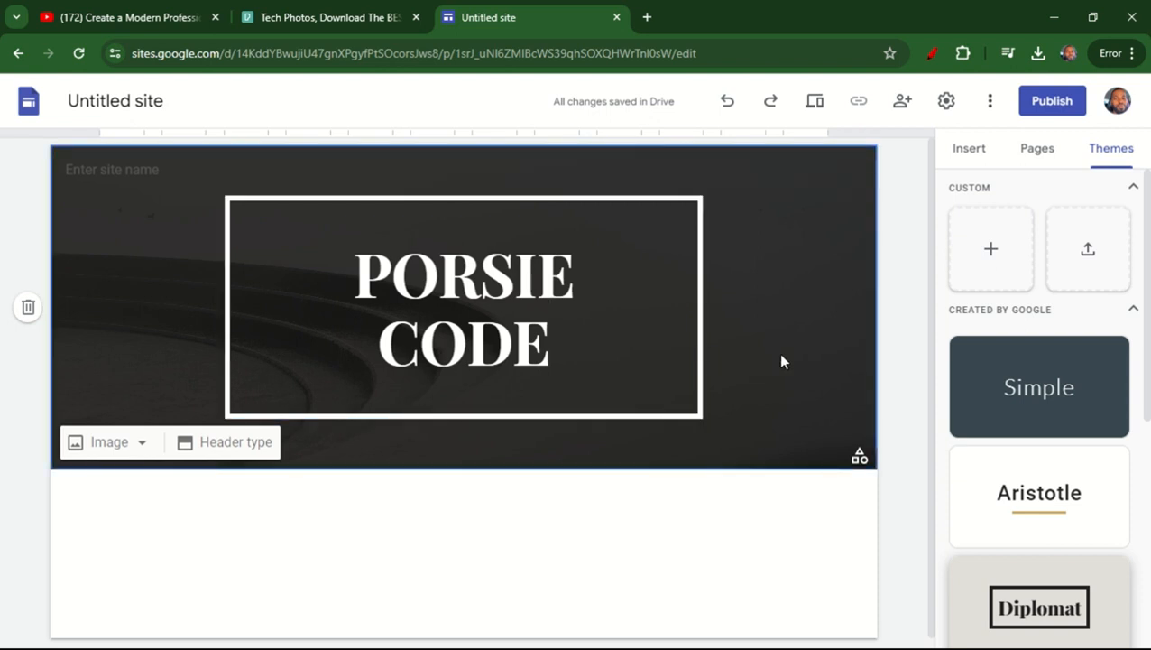
click(557, 352)
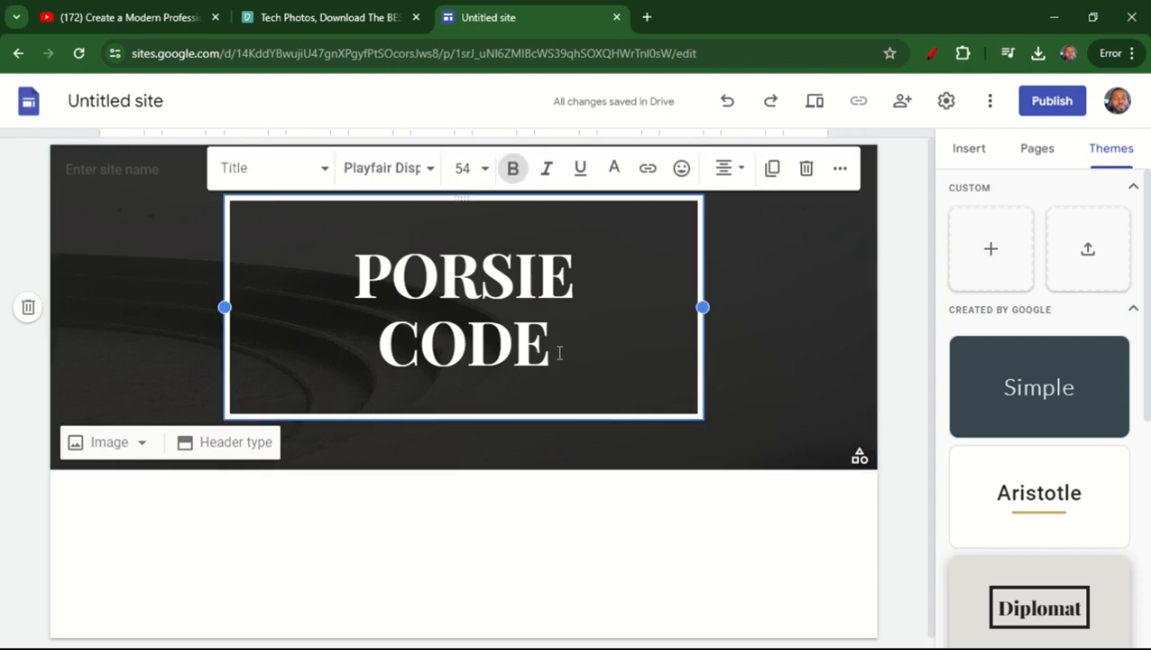
key(Return)
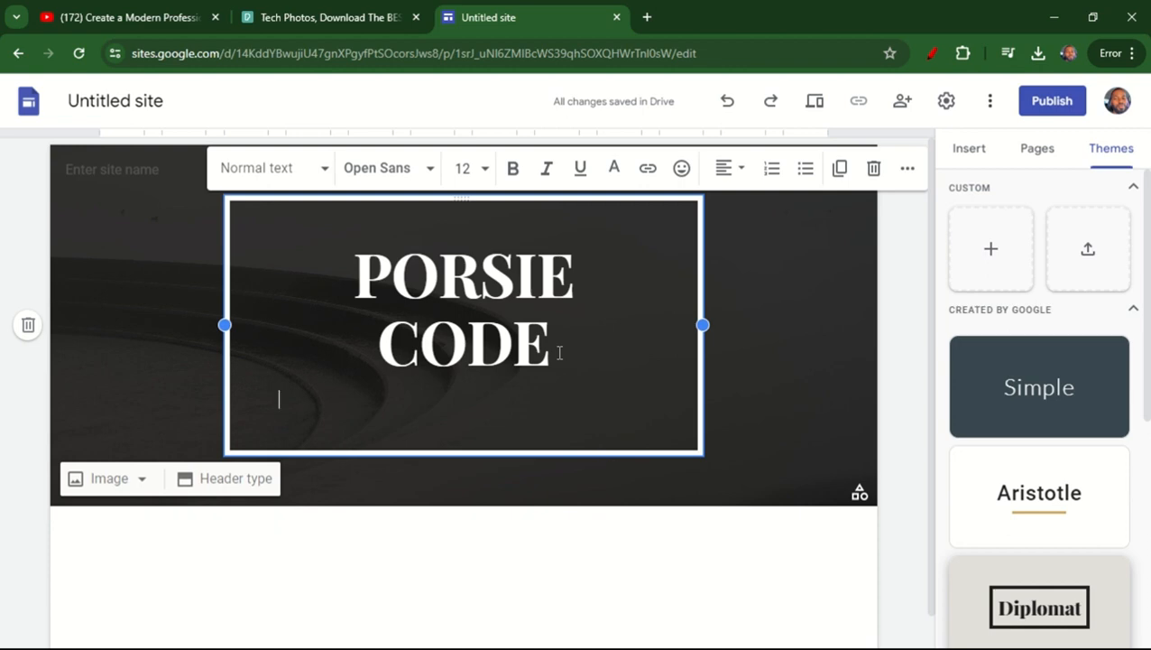
text(JHDKhdlKHKHDK)
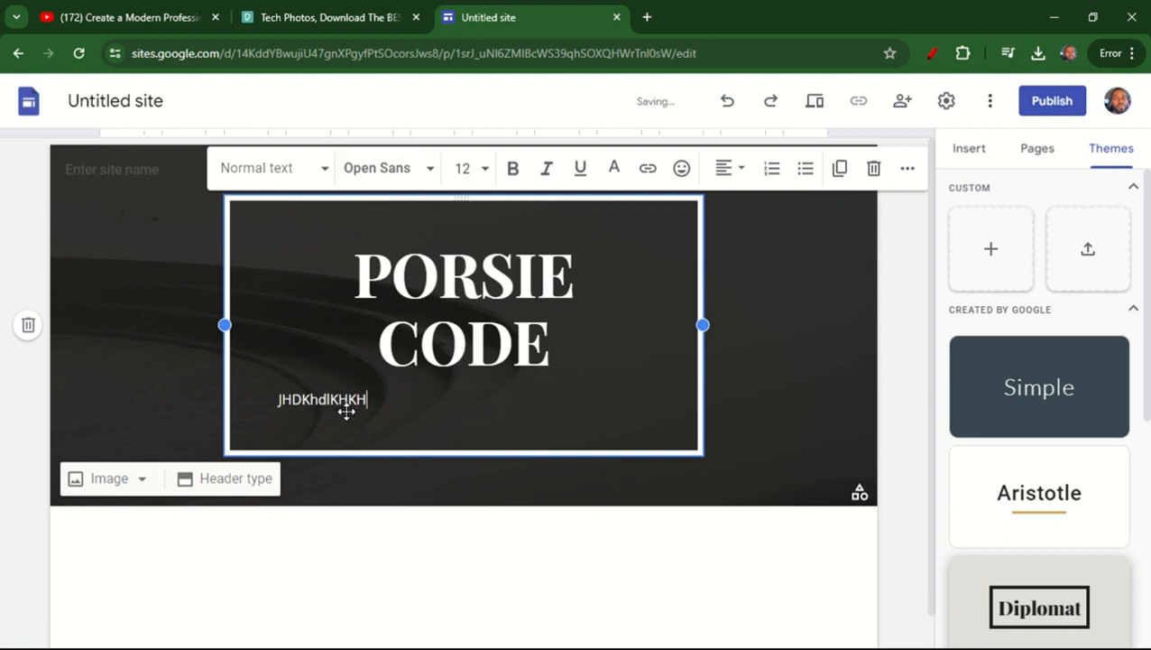
key(BackSpace)
key(BackSpace)
key(BackSpace)
key(BackSpace)
key(BackSpace)
key(BackSpace)
key(BackSpace)
key(BackSpace)
key(BackSpace)
key(BackSpace)
key(BackSpace)
key(BackSpace)
key(BackSpace)
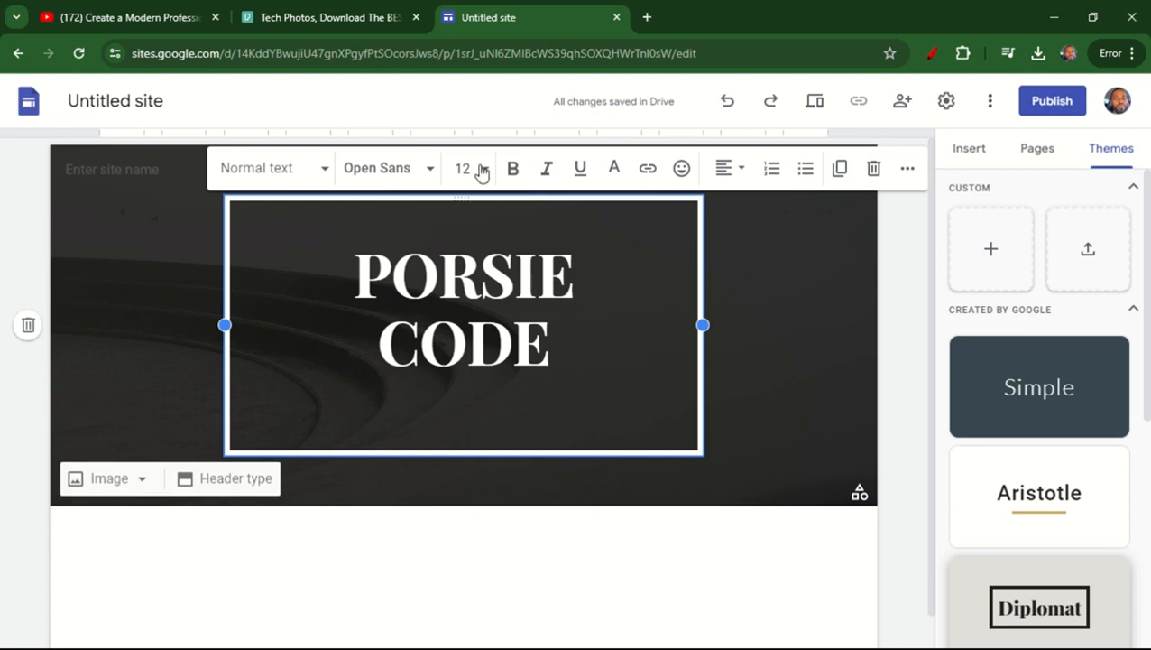
Step: Enter the tagline "TECH | AI | INNOVATION | FINANCE" on the line below the page title in Playfair Display Bold
click(379, 180)
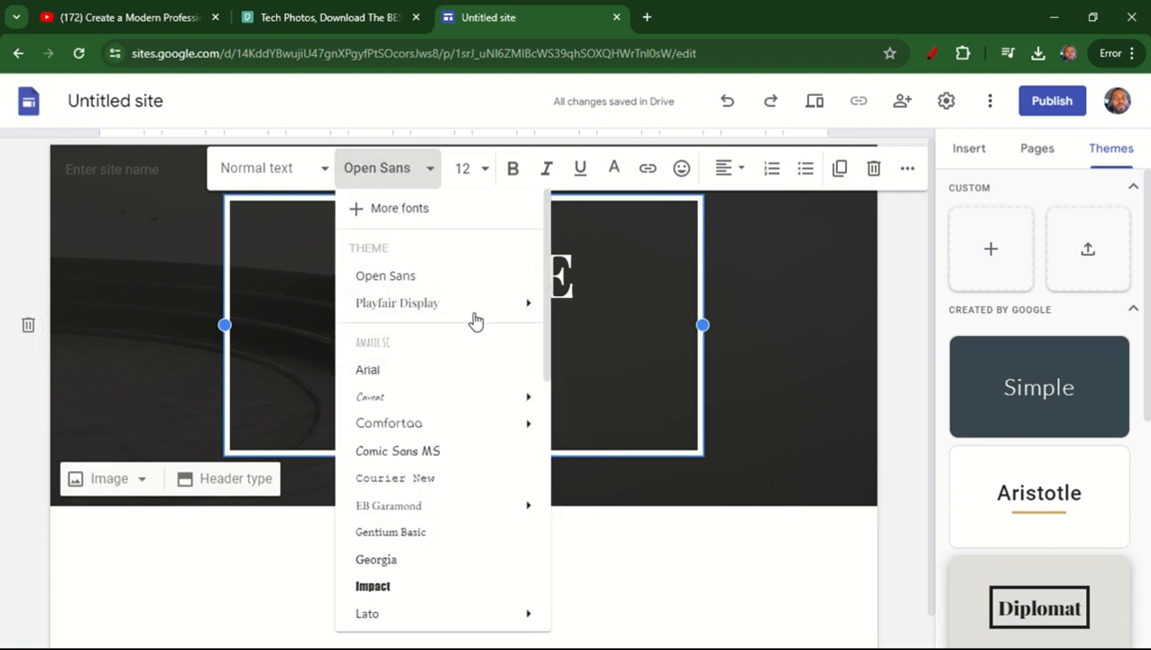
mouse_move(473, 305)
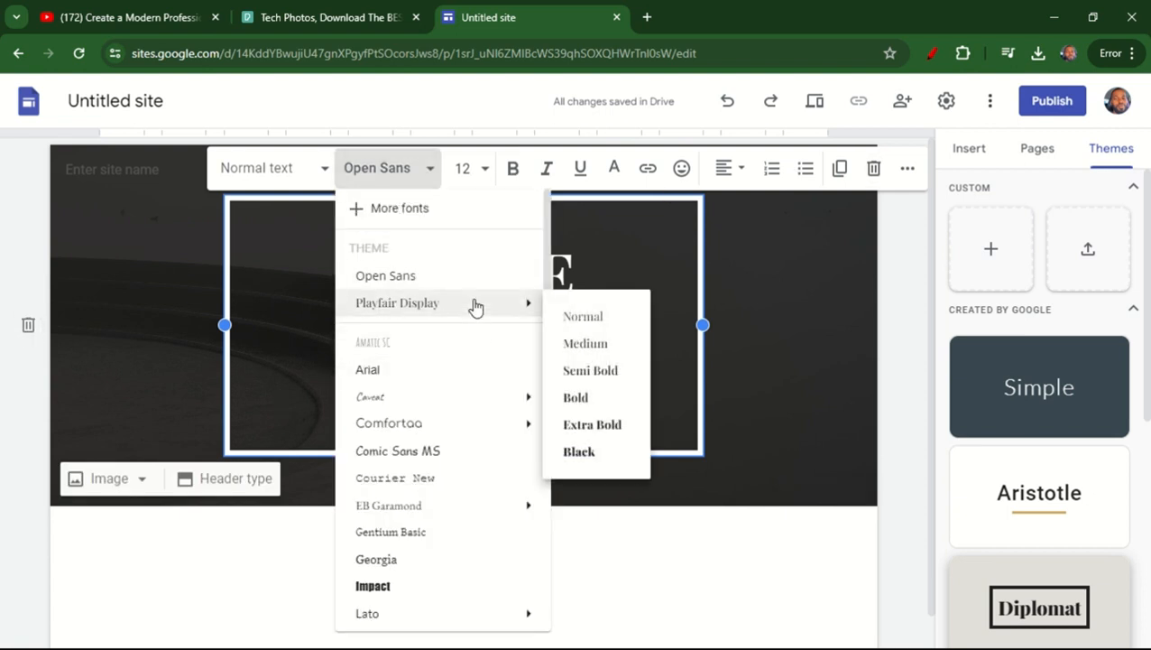
click(582, 396)
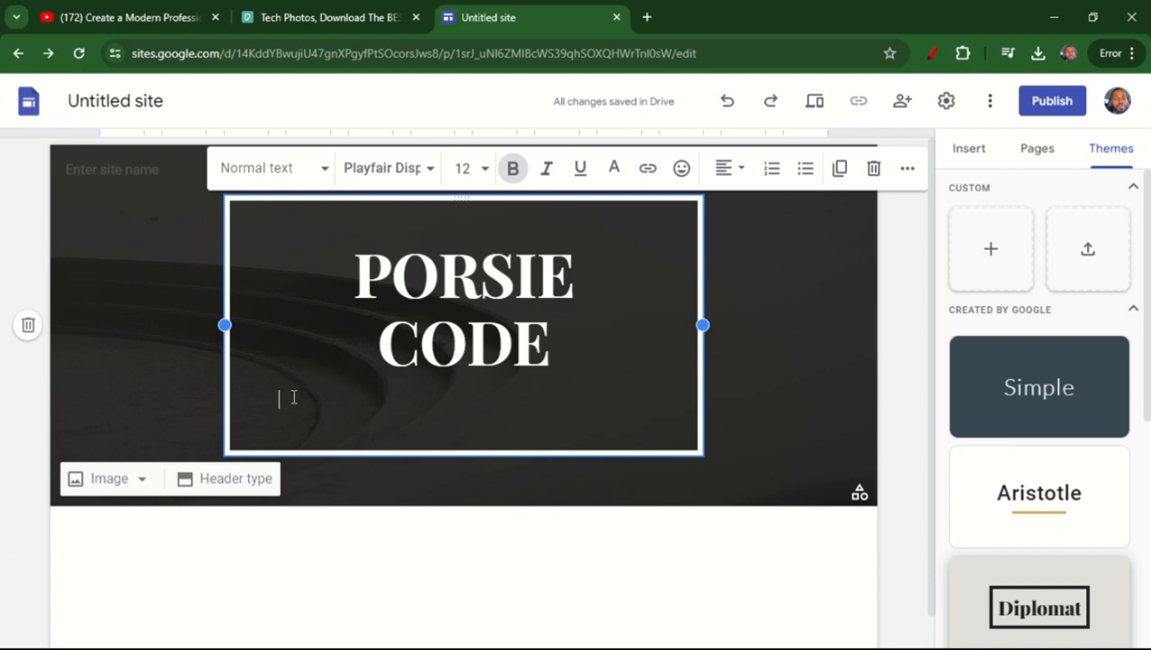
text(TECK)
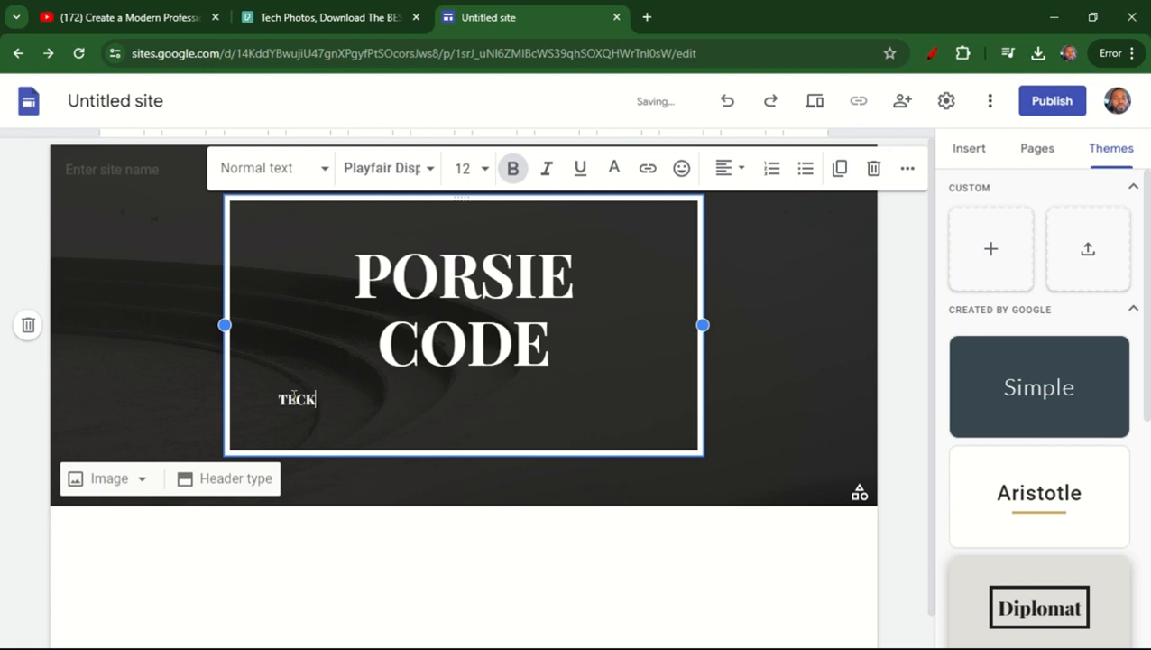
key(BackSpace)
text(C)
key(BackSpace)
text(H | AI | INNOVAT)
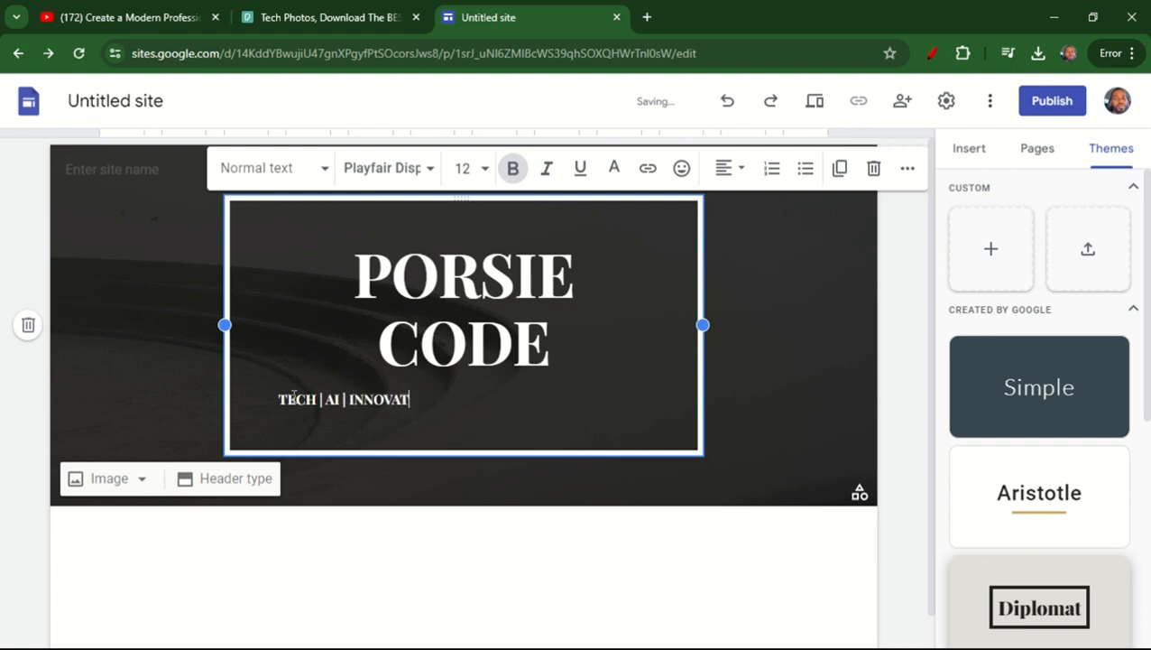
text(ION |)
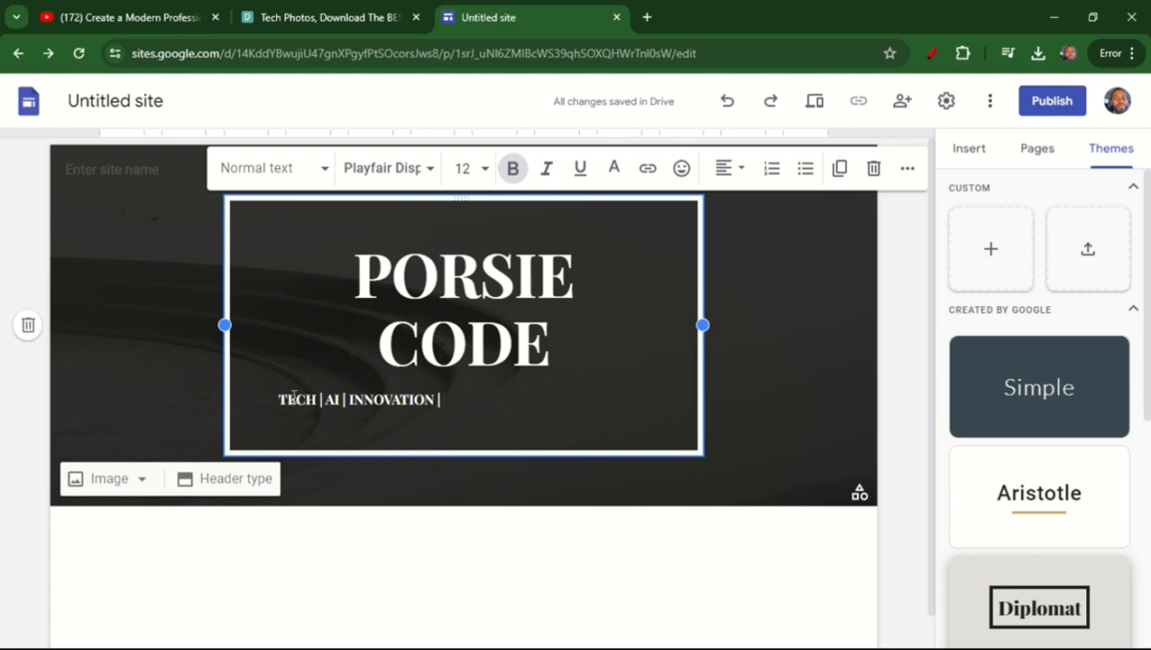
text(FINAC)
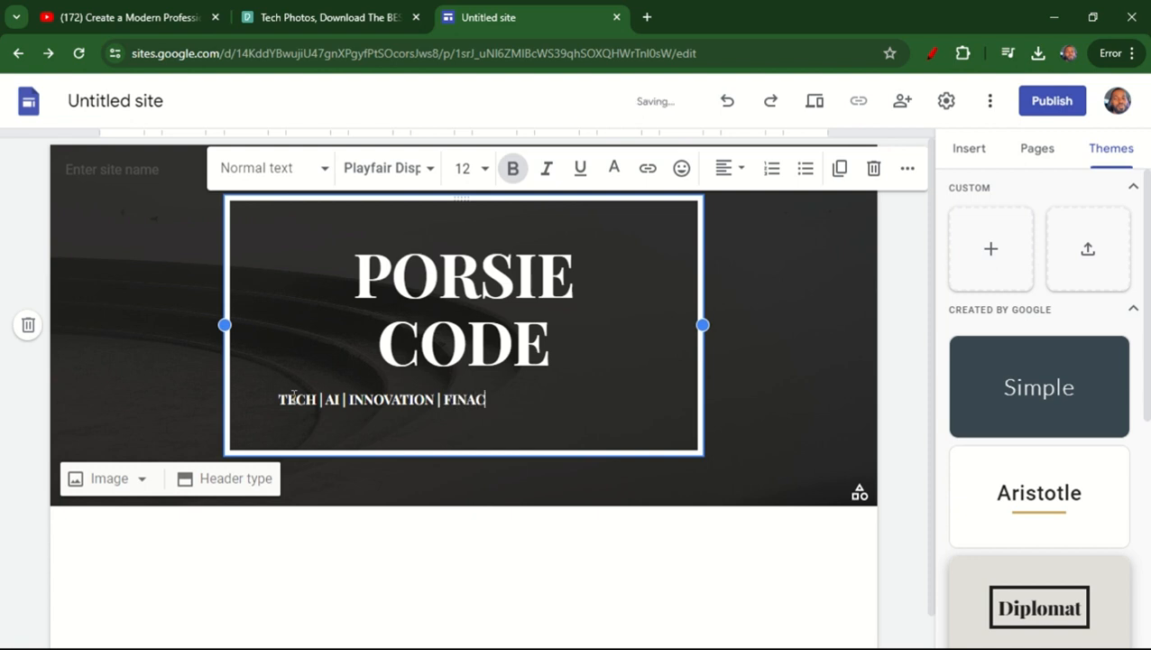
key(BackSpace)
text(NCE)
Step: Center the tagline below the page title and set its font size to 14
drag(510, 399, 262, 395)
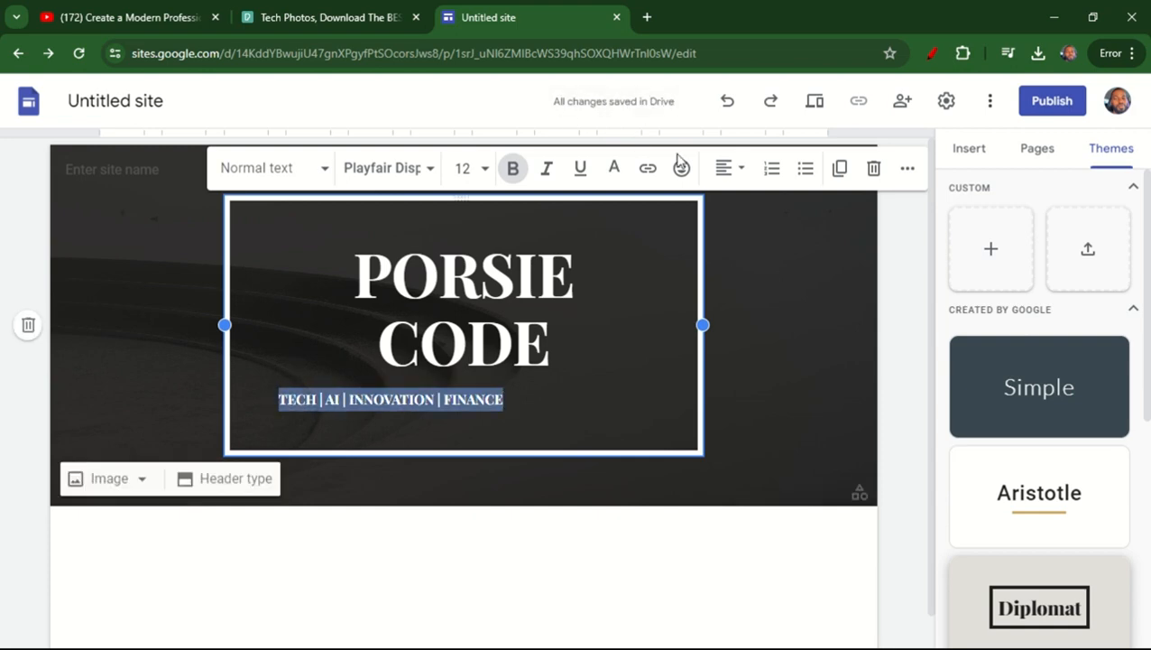
click(722, 171)
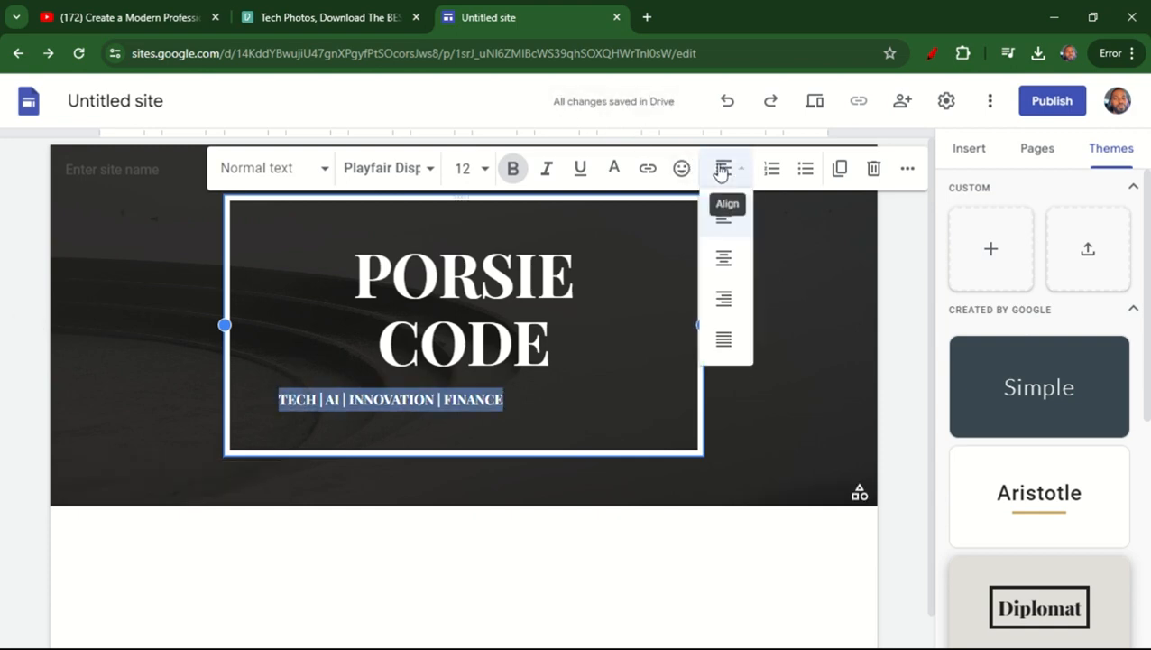
click(723, 268)
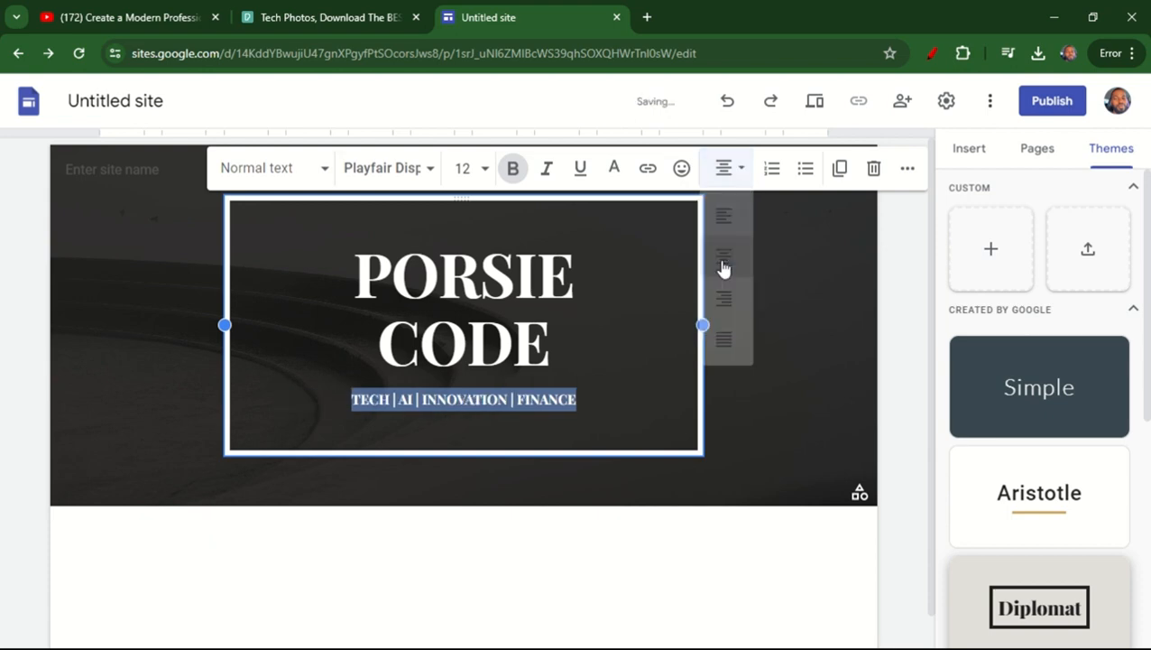
click(461, 168)
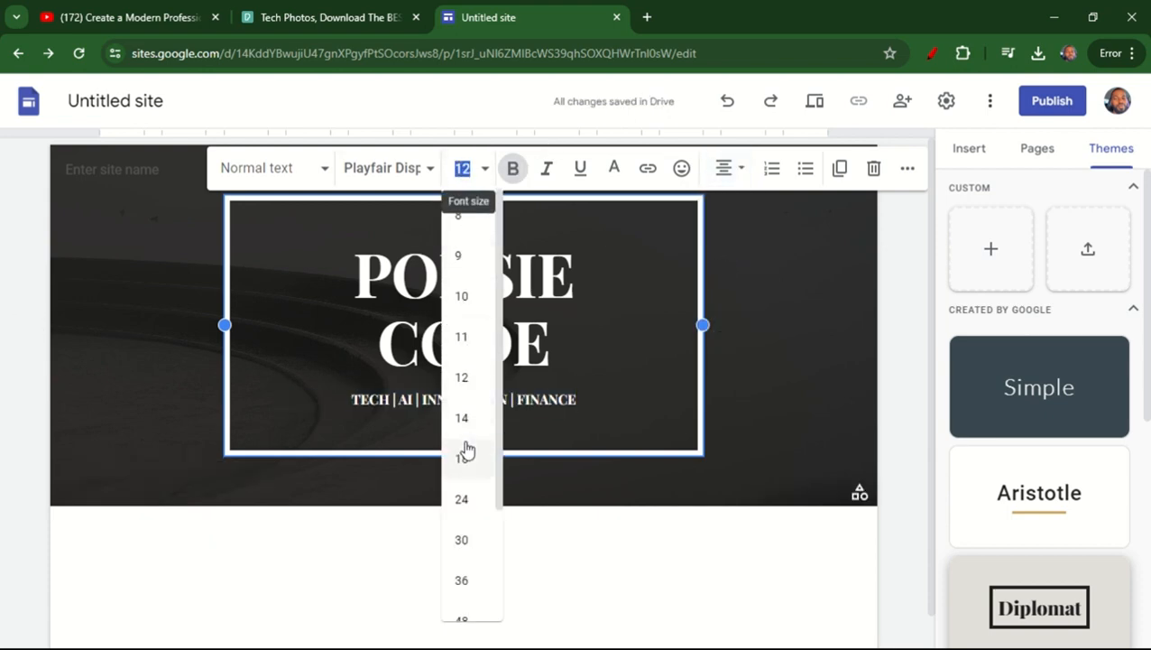
click(462, 419)
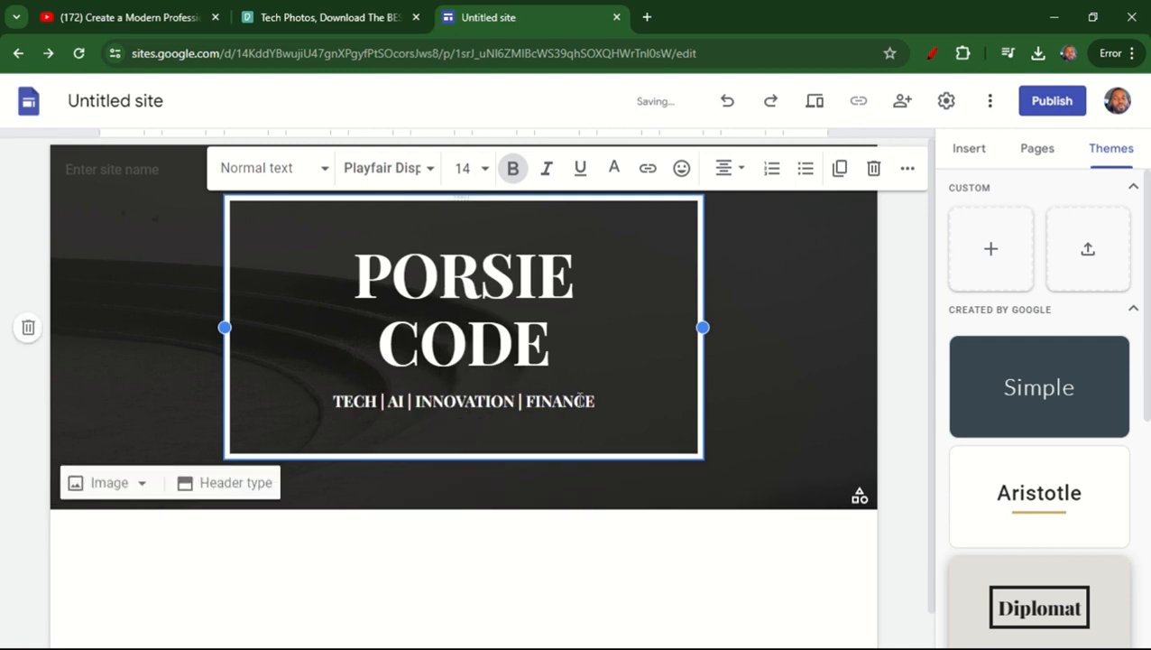
Step: Enlarge the whole tagline to font size 18 and deselect the text box
click(599, 398)
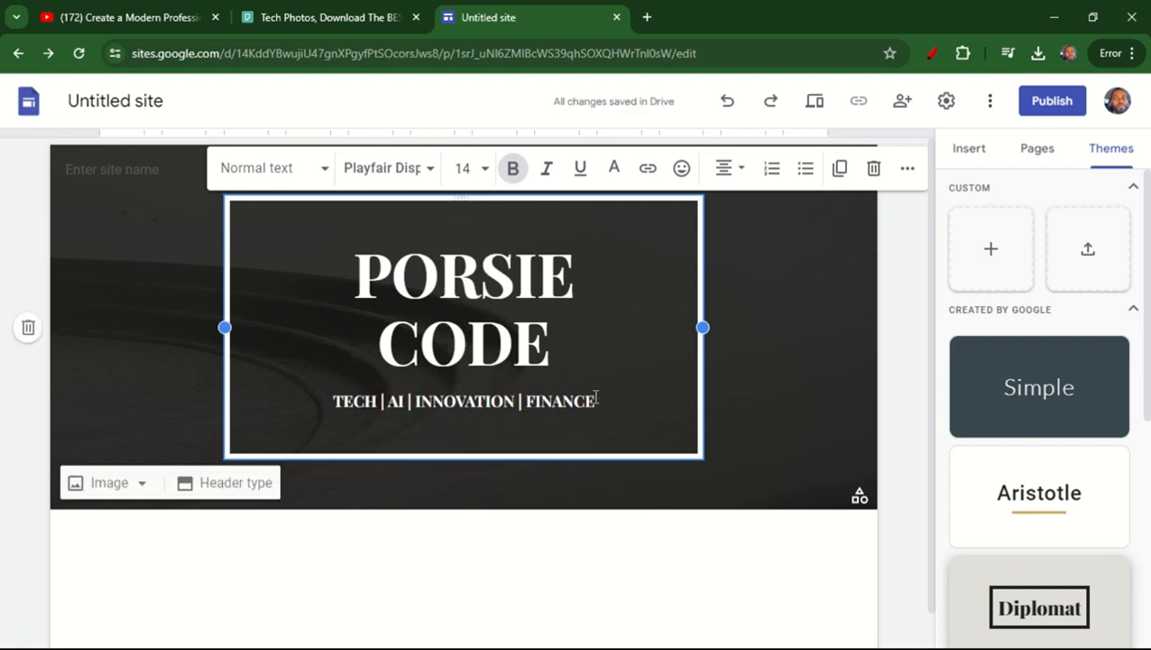
click(478, 166)
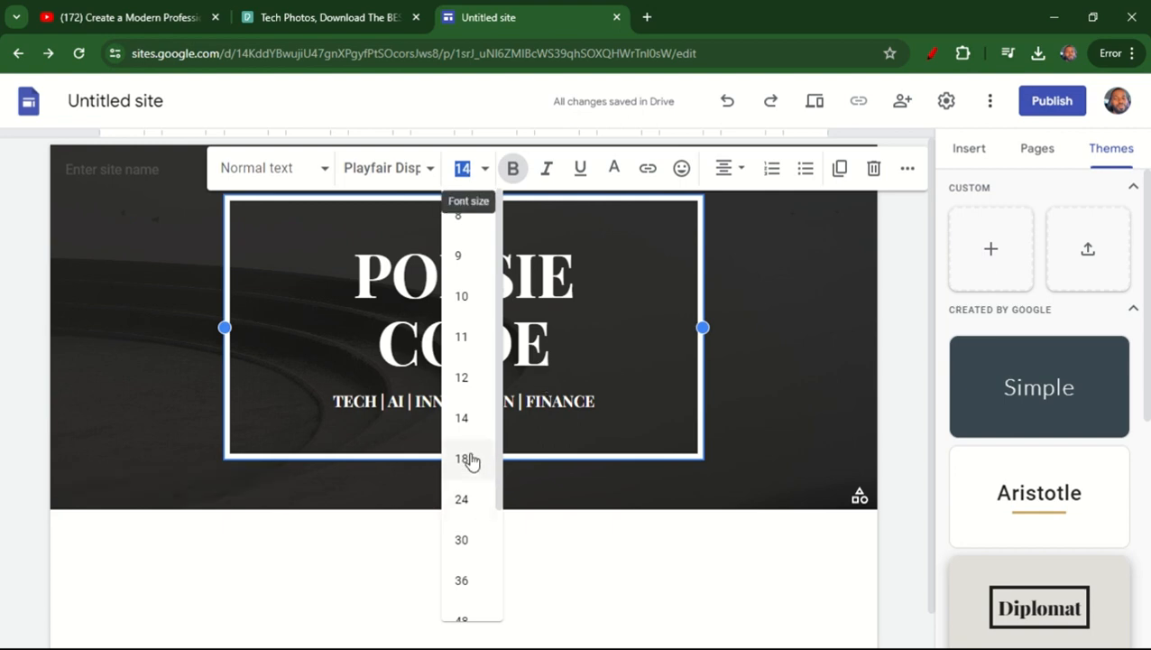
click(467, 459)
drag(615, 403, 331, 406)
click(478, 170)
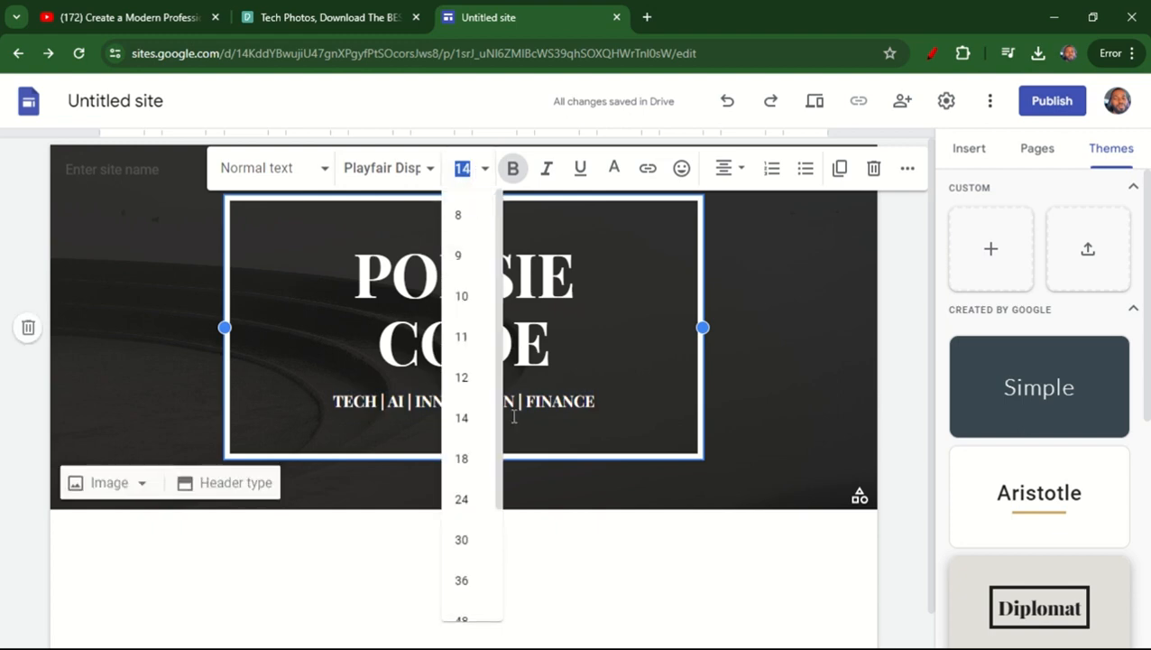
click(479, 460)
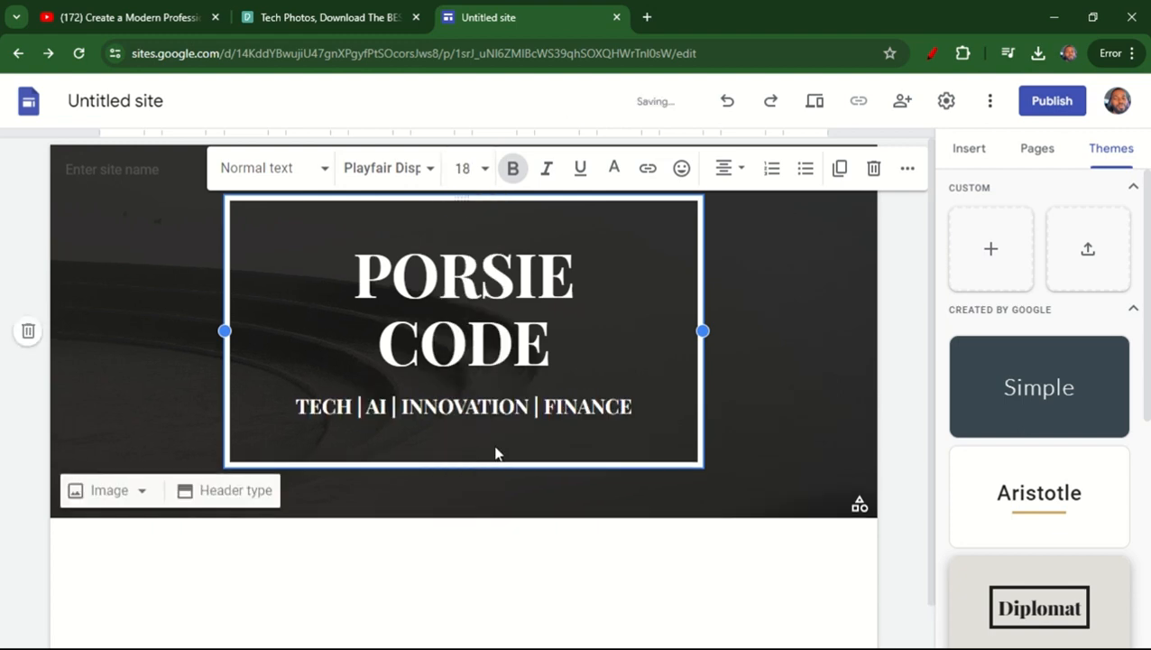
click(865, 395)
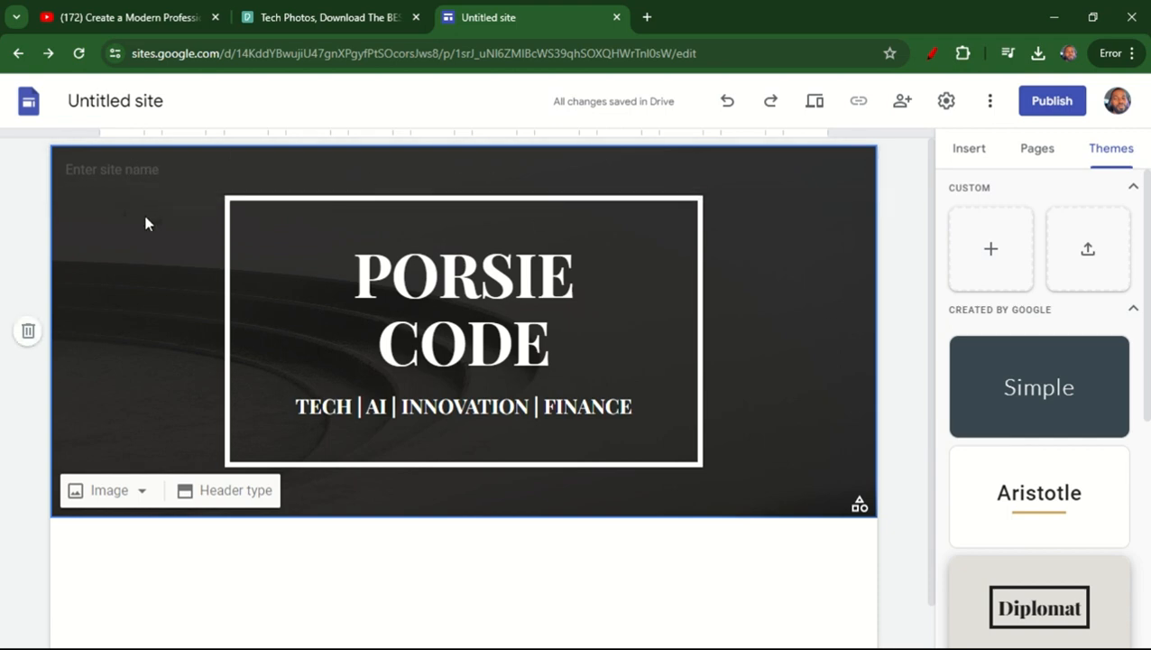
Step: View the logo and favicon options in the site's brand image settings and close them without adding an image
mouse_move(104, 214)
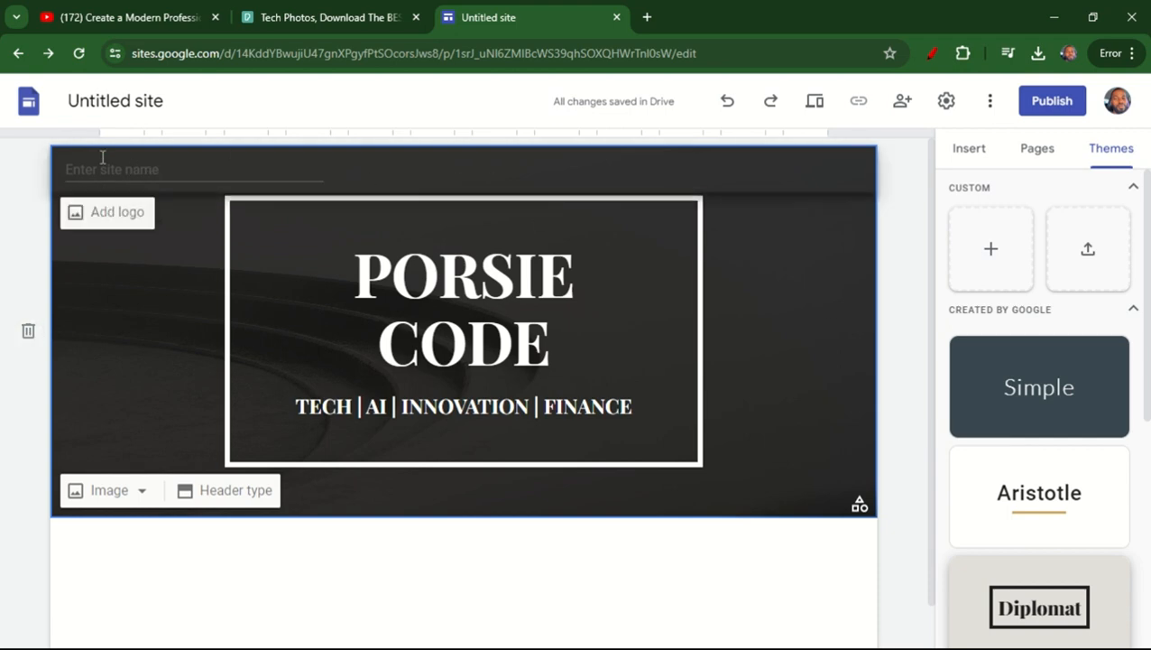
click(104, 214)
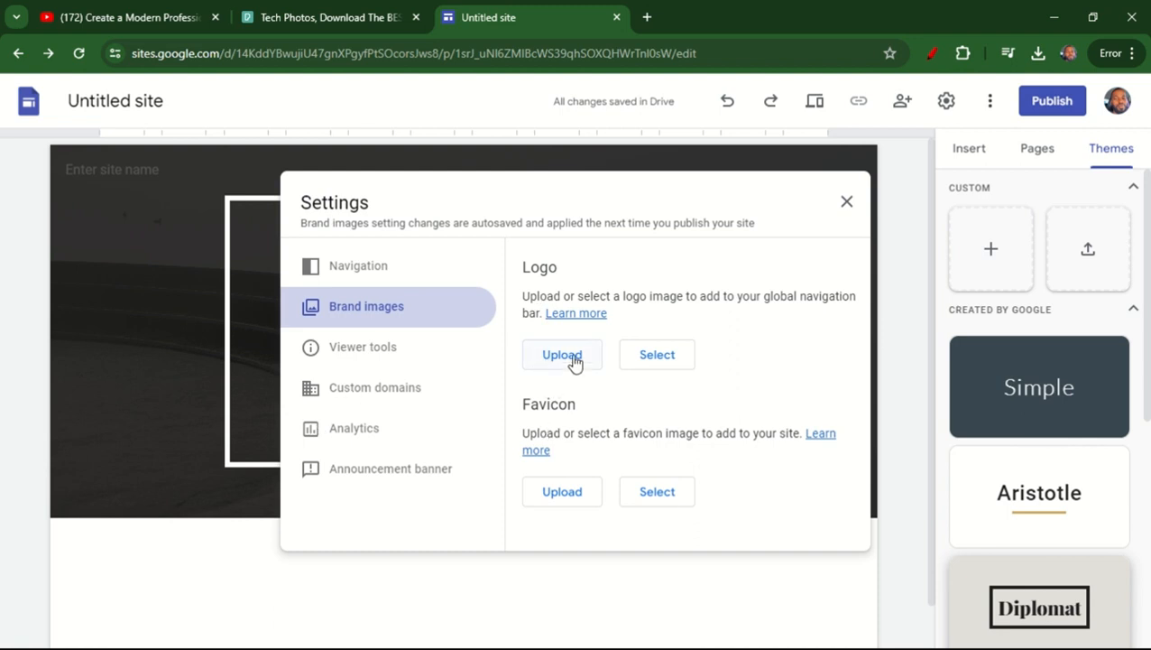
click(848, 202)
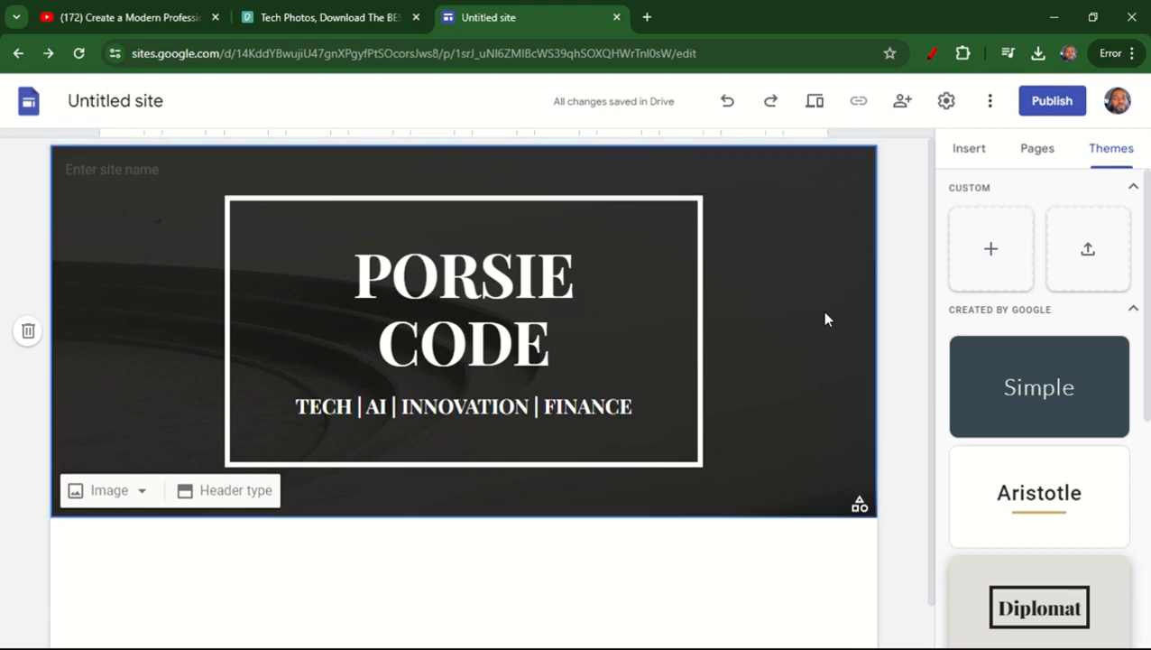
Step: Upload the image pexels-alxs-919734 from the Downloads folder as the header background
click(972, 150)
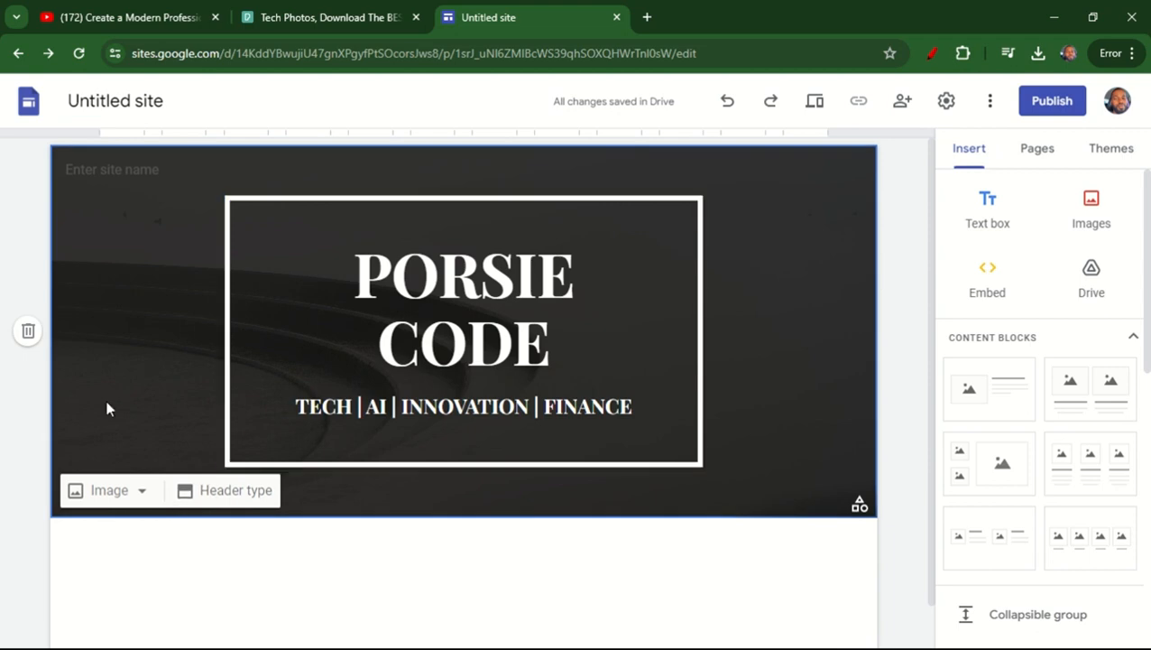
click(128, 491)
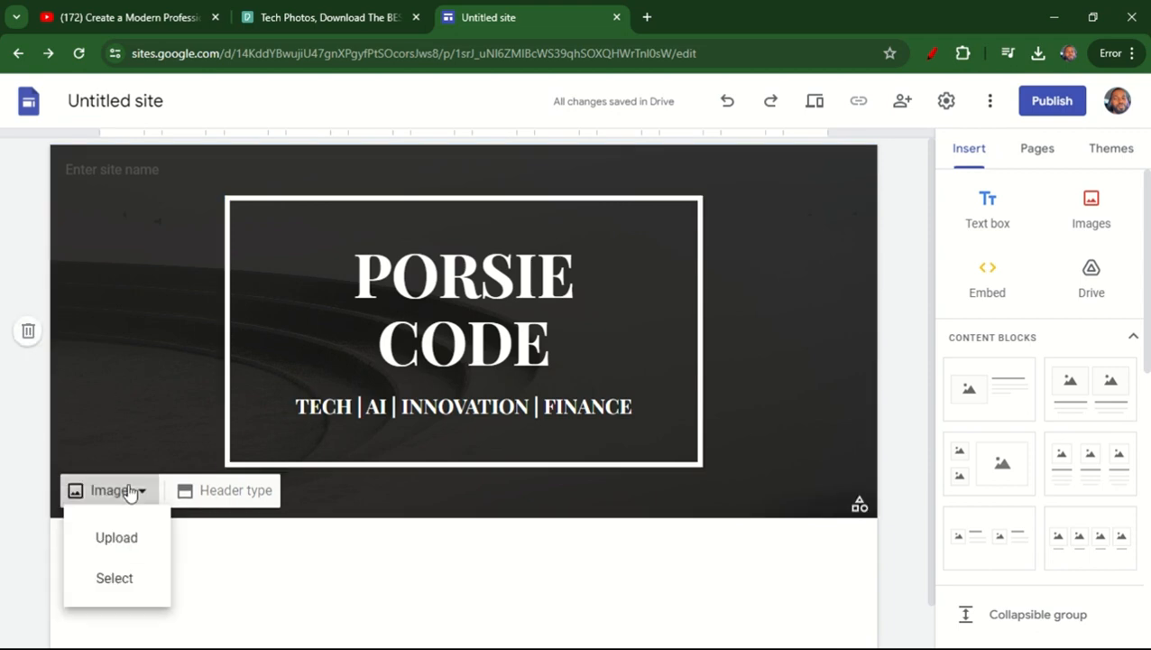
click(126, 557)
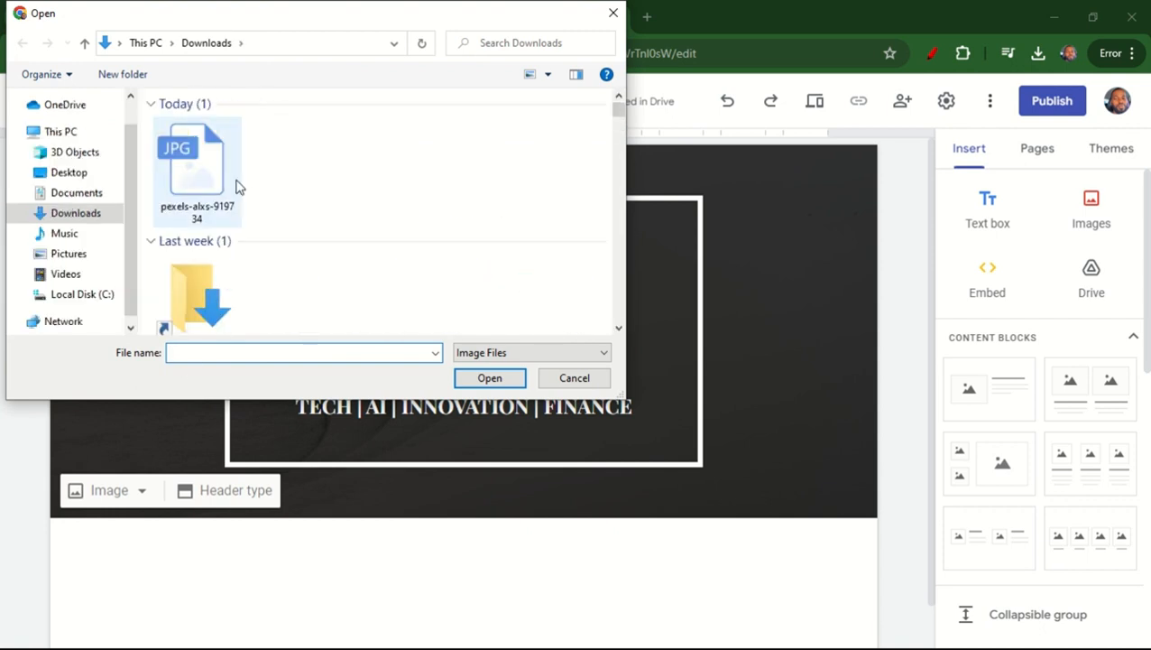
click(239, 185)
click(489, 377)
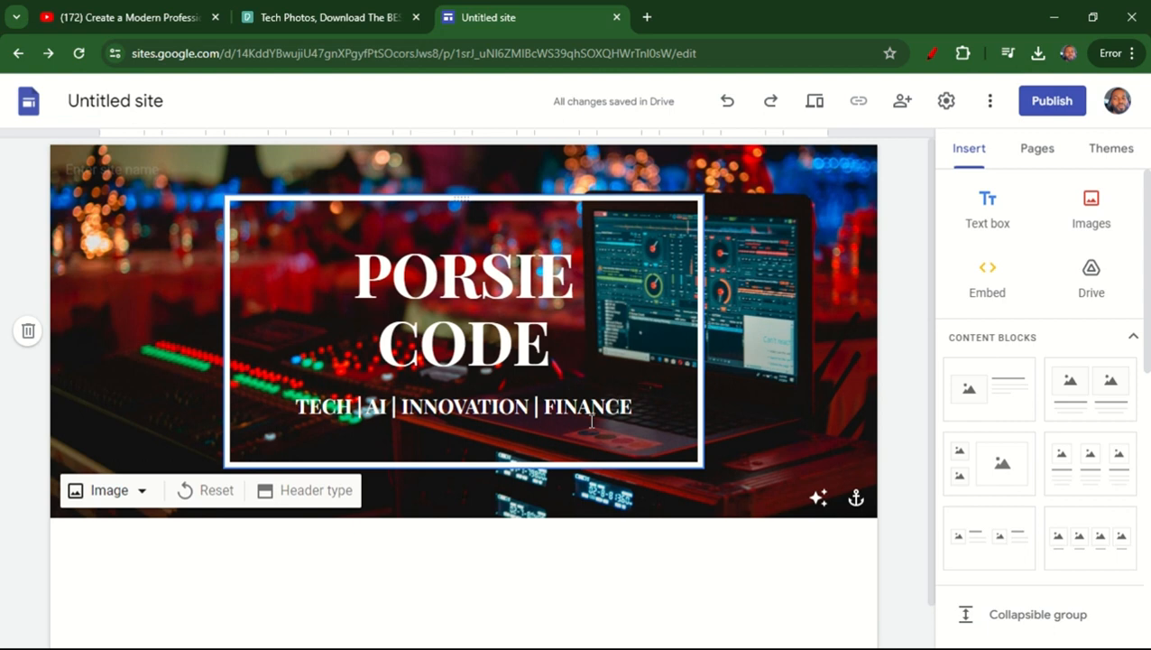
Step: Change the header type to Cover and check how the enlarged header looks on the page
click(302, 499)
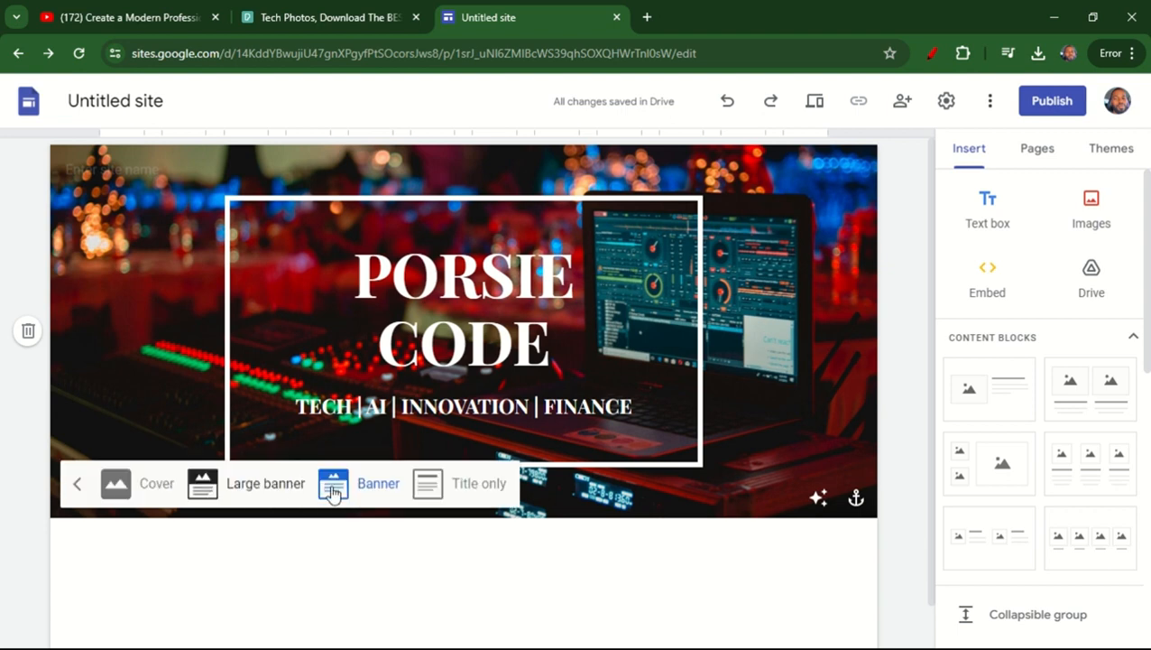
click(167, 495)
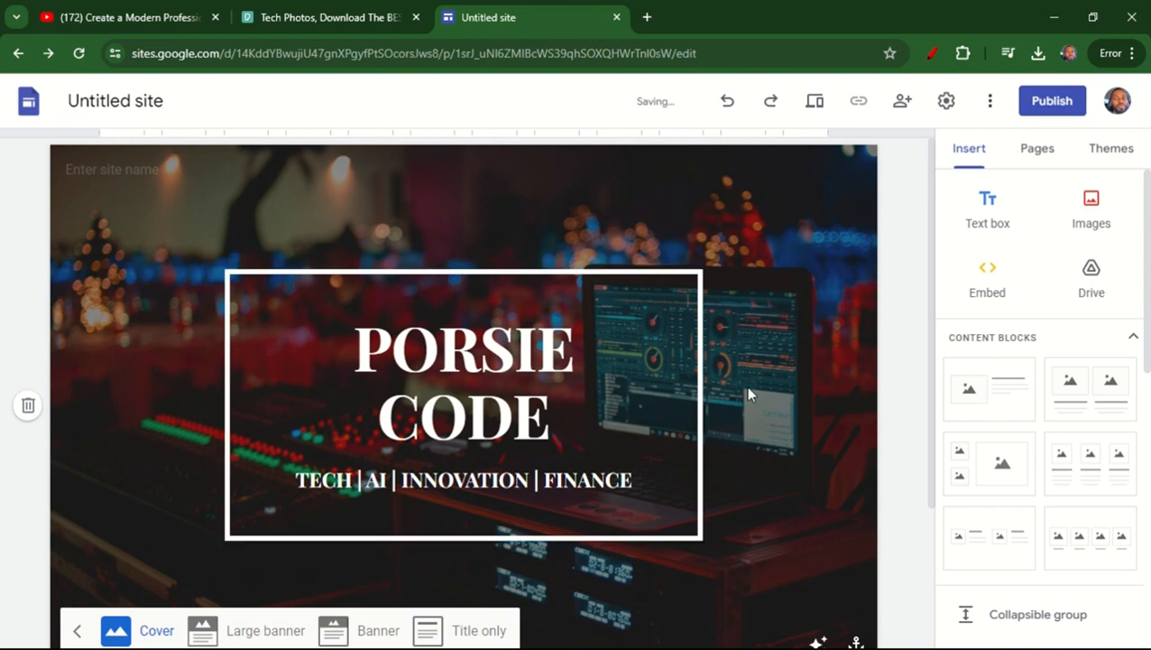
scroll(924, 271, down, 1)
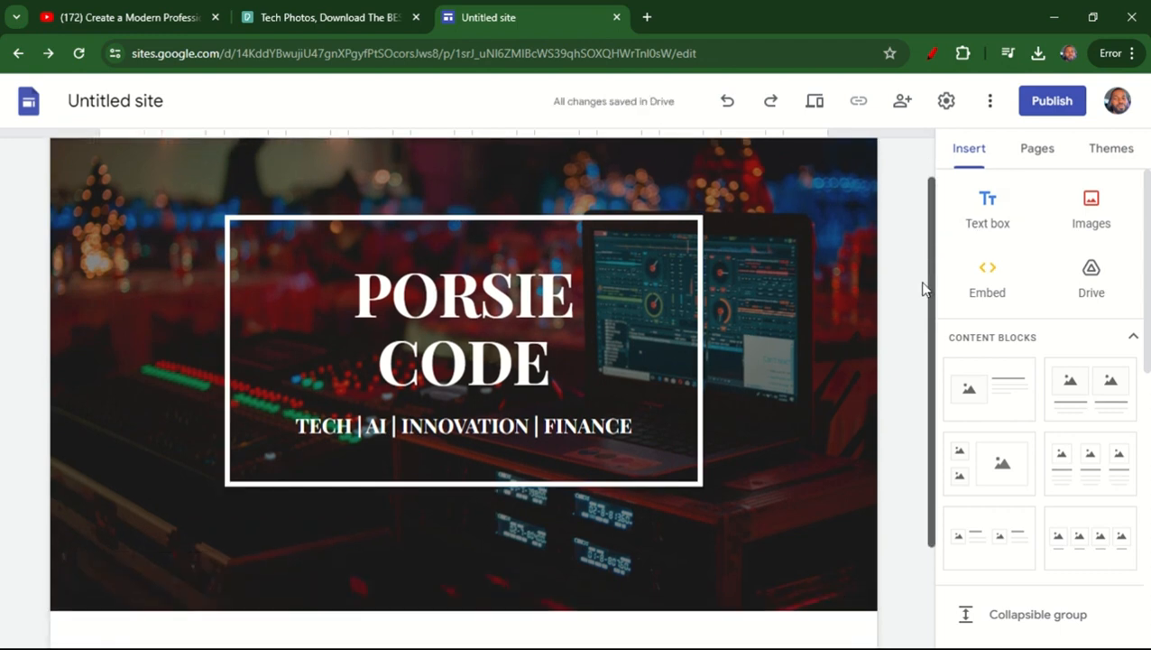
scroll(925, 288, up, 1)
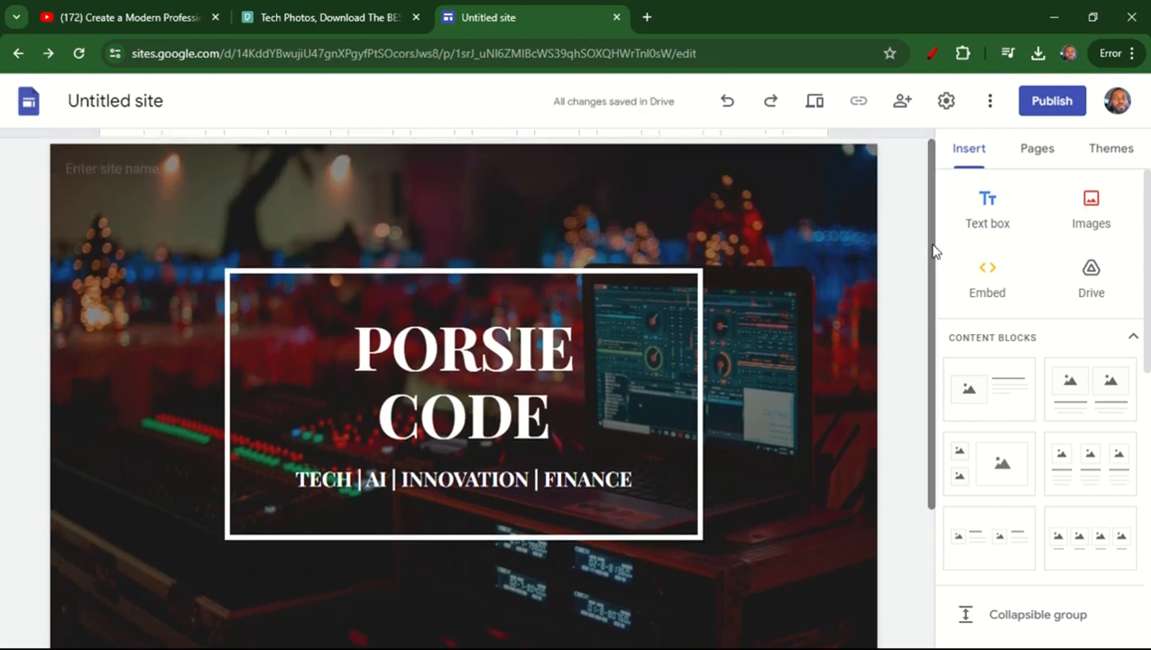
drag(935, 250, 928, 394)
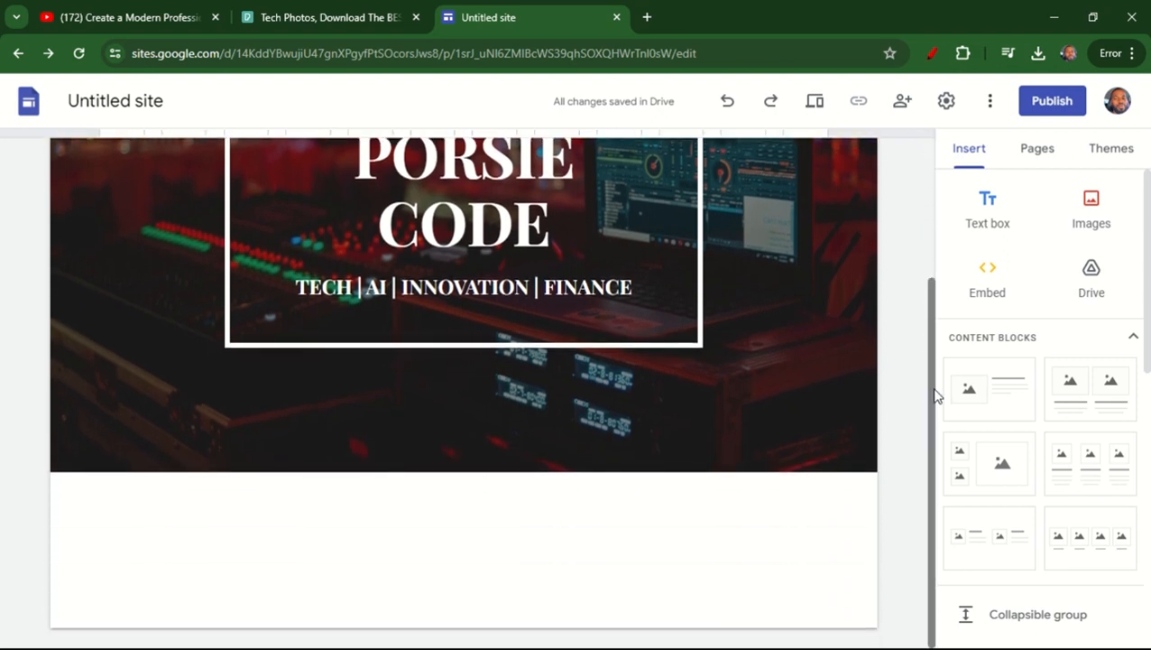
drag(936, 394, 958, 223)
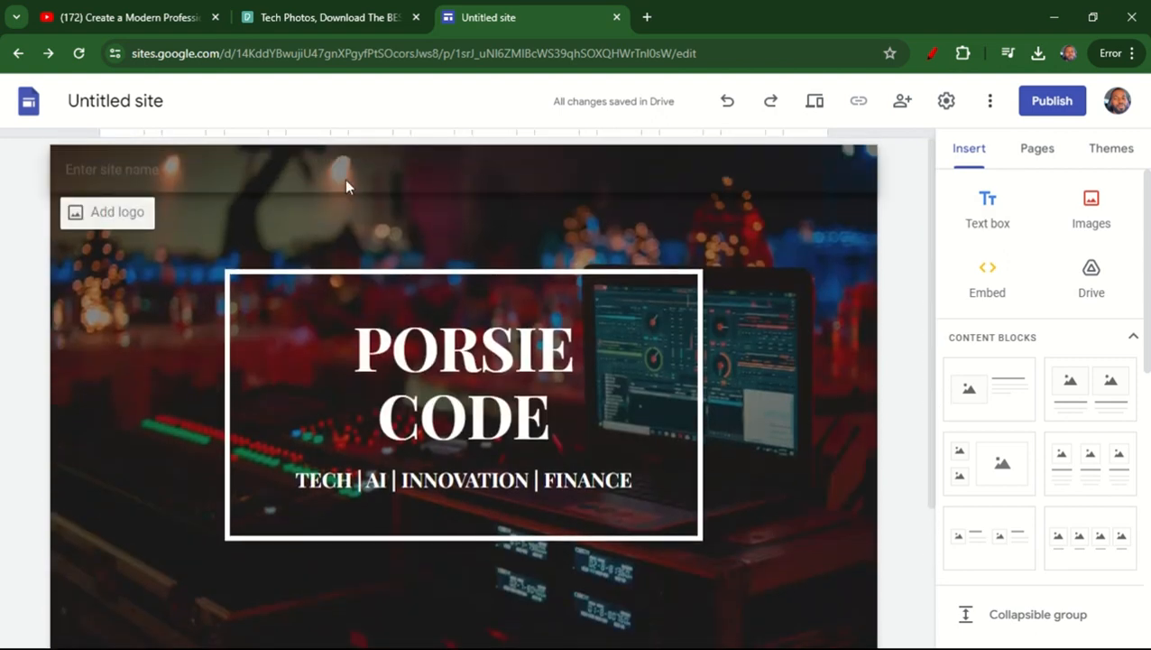
Step: Enter "PORSIE" as the site name in the header
click(146, 169)
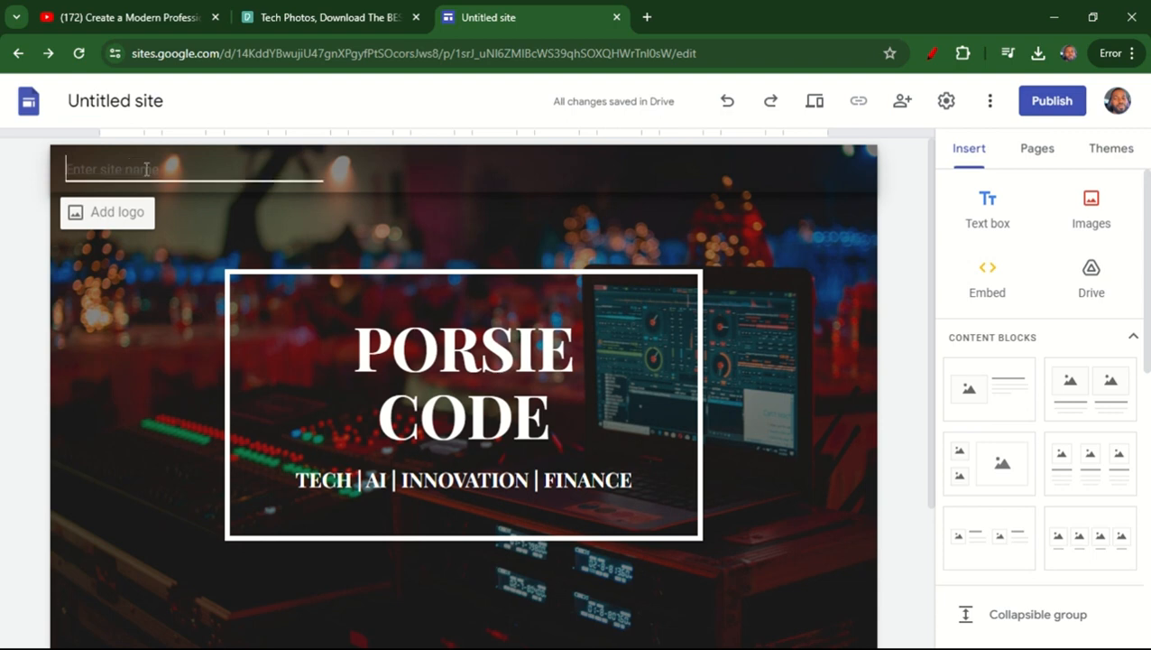
text(PORSIE)
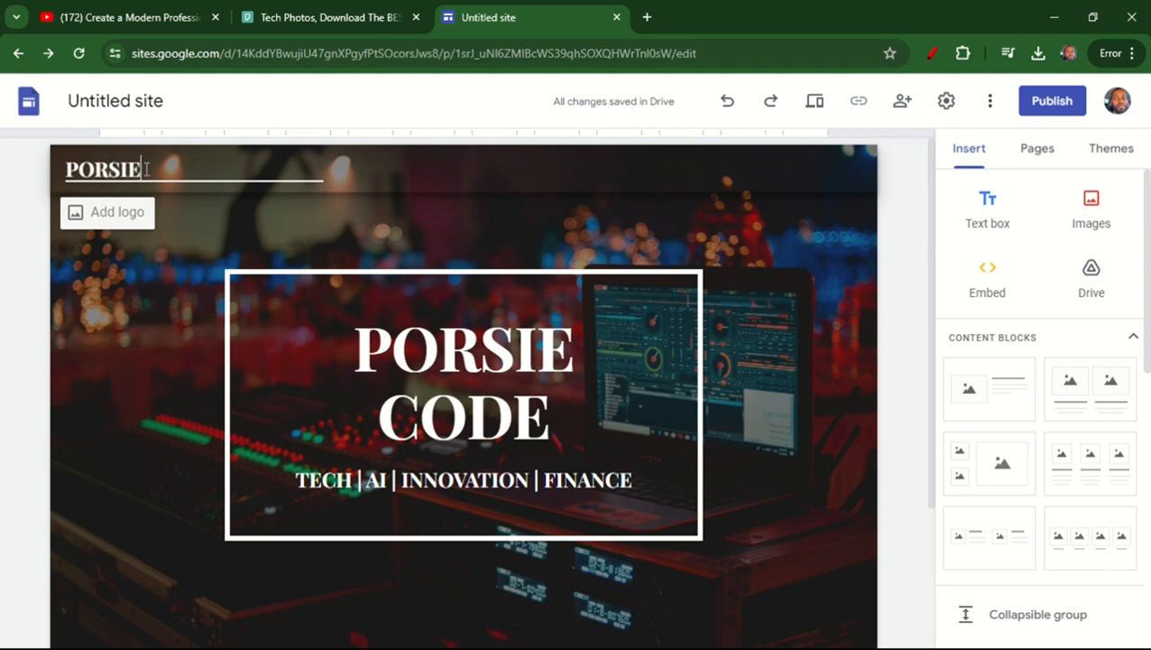
click(356, 364)
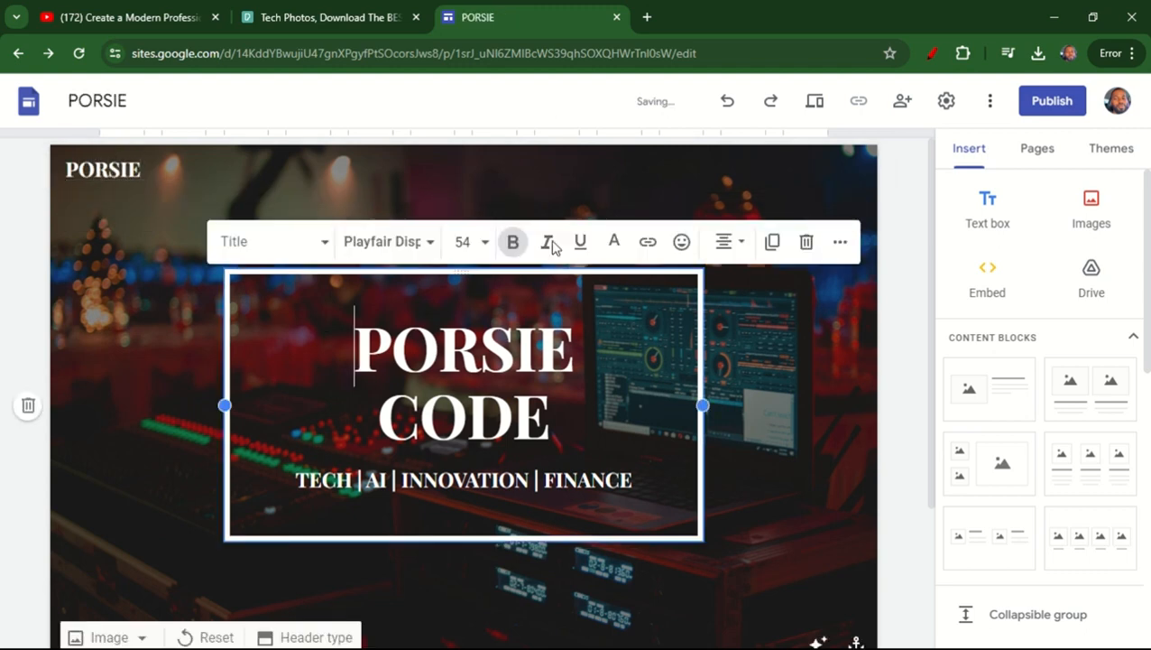
click(804, 346)
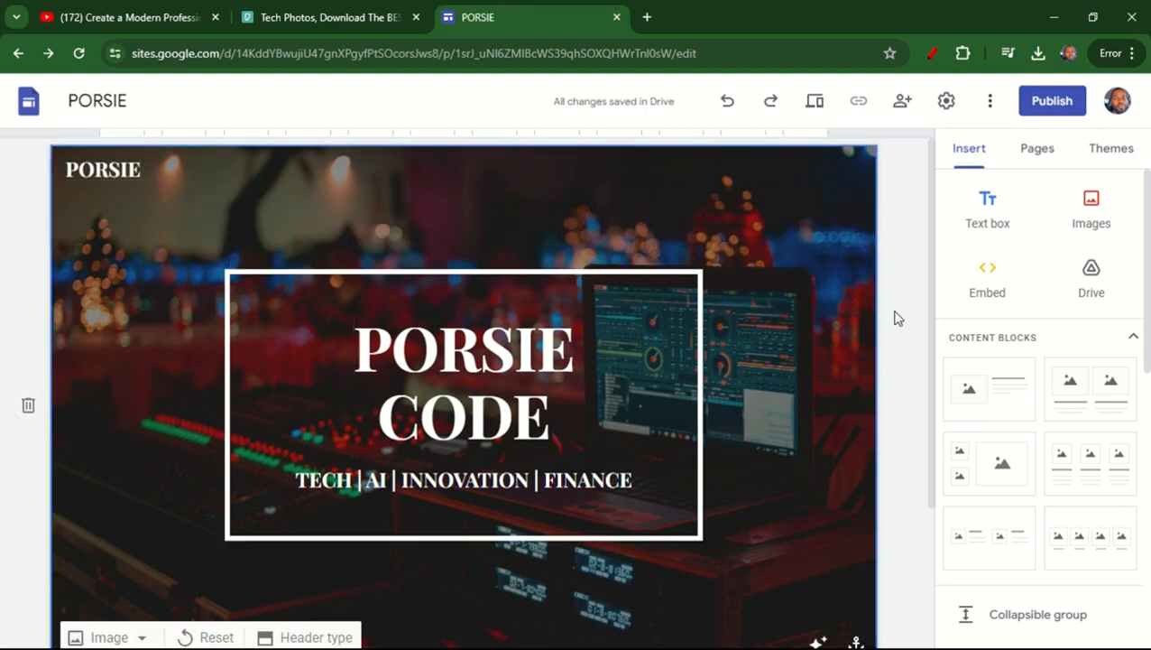
mouse_move(933, 293)
mouse_down()
mouse_move(933, 342)
mouse_move(931, 287)
mouse_up()
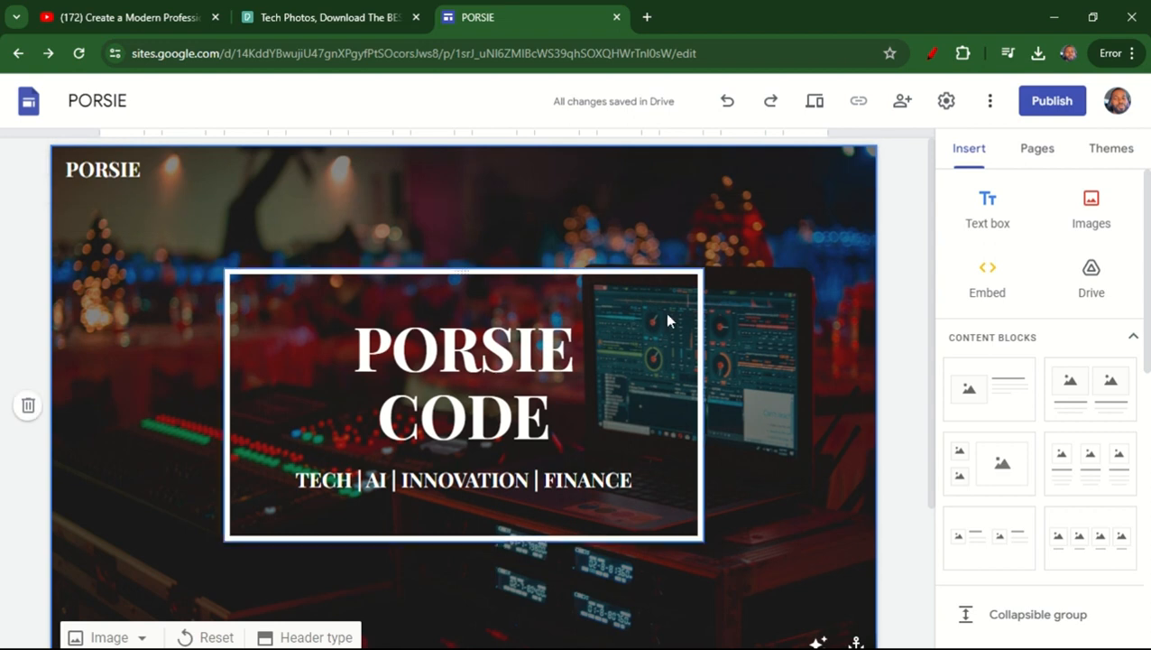
drag(935, 255, 939, 332)
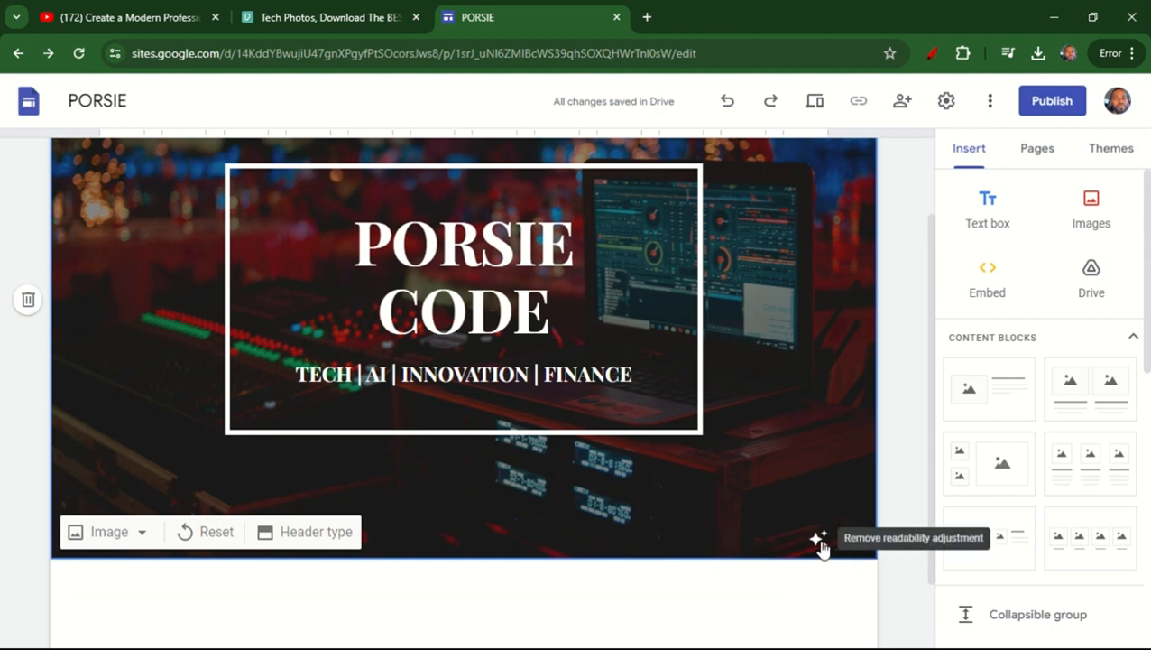
mouse_move(930, 479)
mouse_down()
mouse_move(932, 490)
mouse_move(933, 404)
mouse_move(925, 536)
mouse_move(948, 362)
mouse_move(936, 465)
mouse_up()
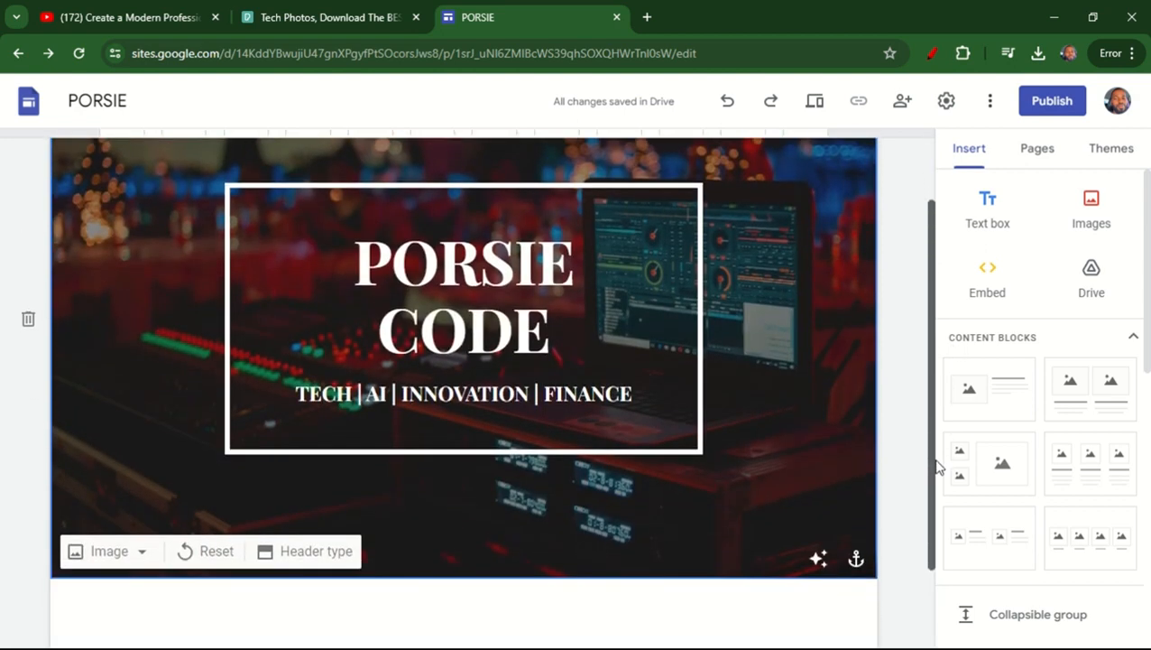
click(659, 409)
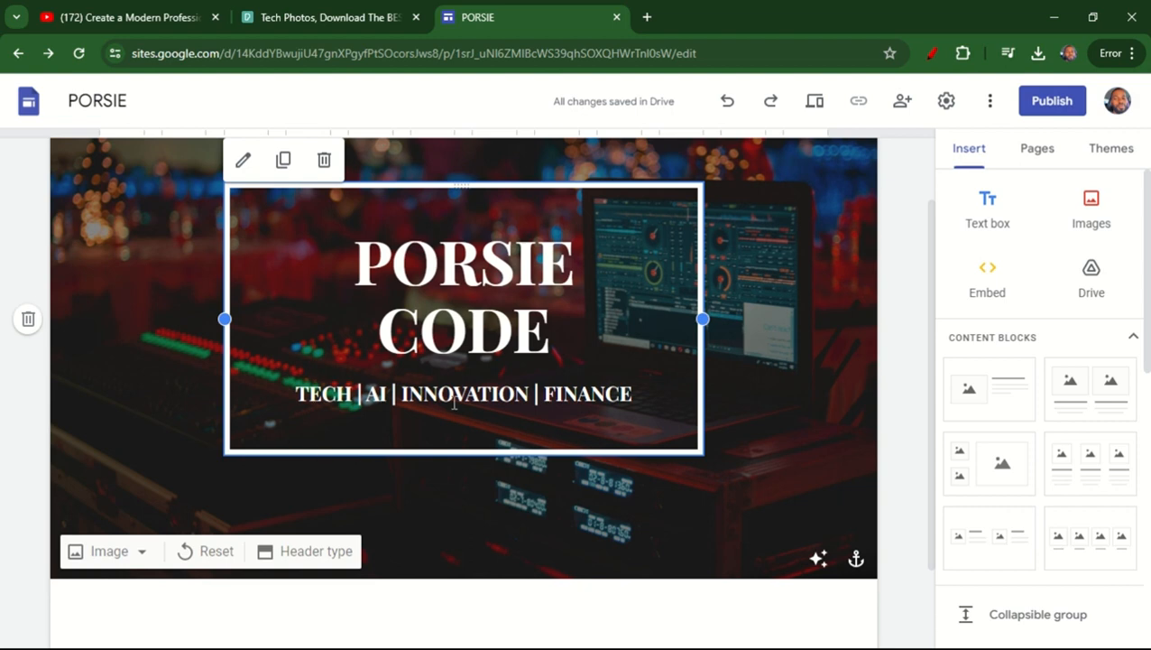
double_click(575, 382)
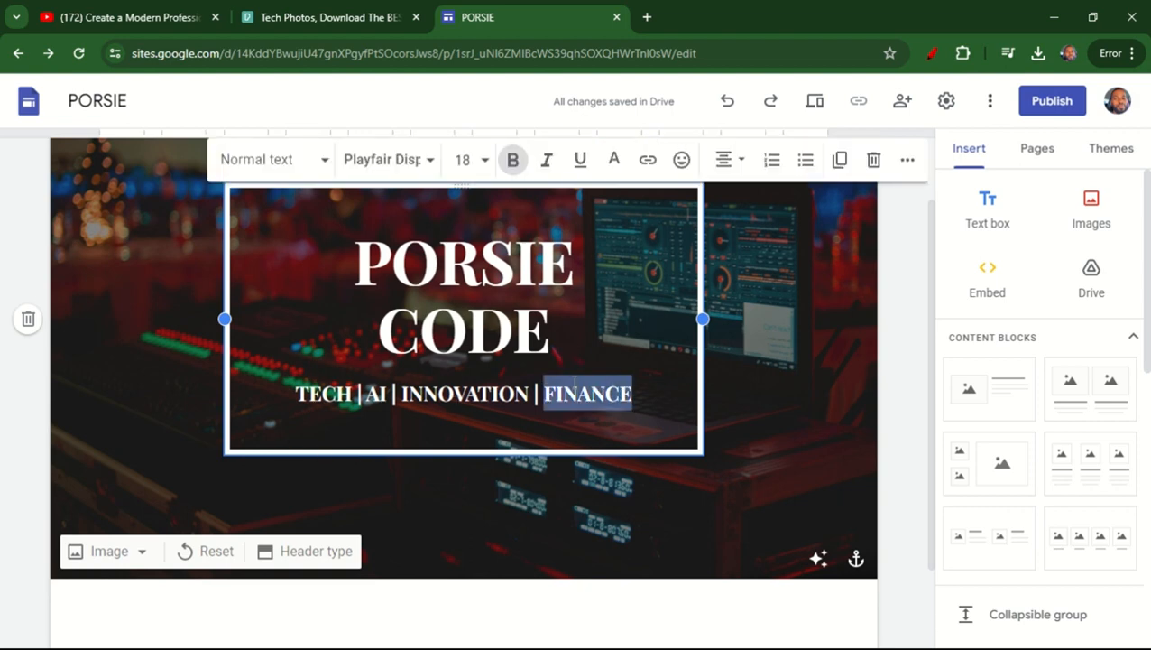
click(645, 390)
key(Return)
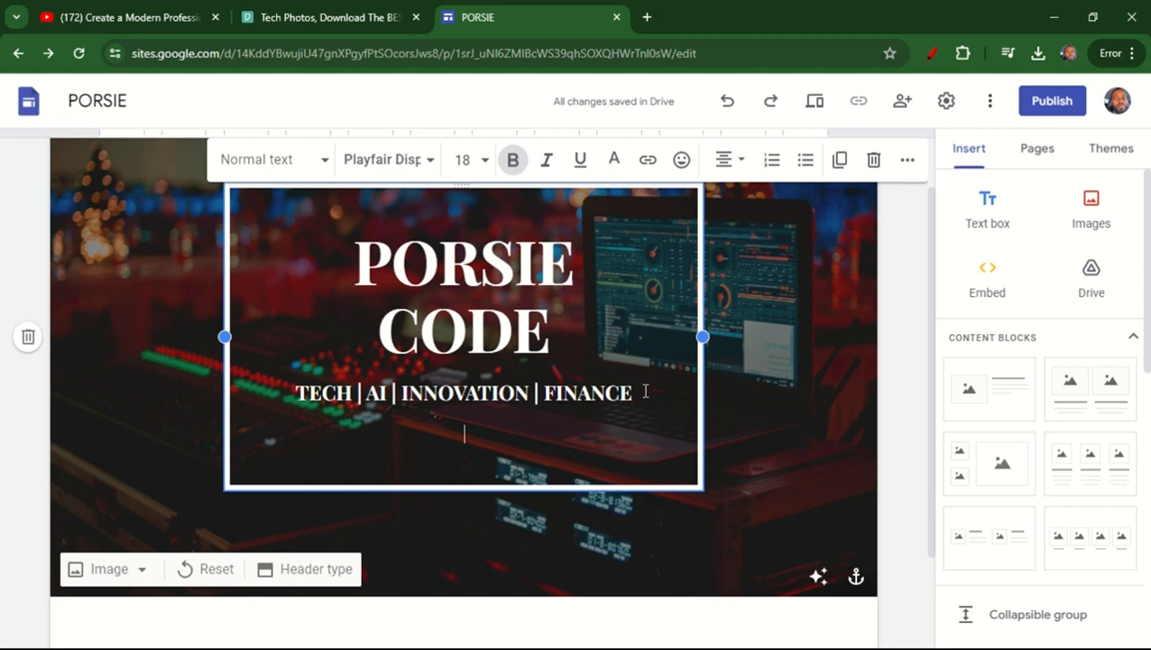
key(ctrl+shift+l)
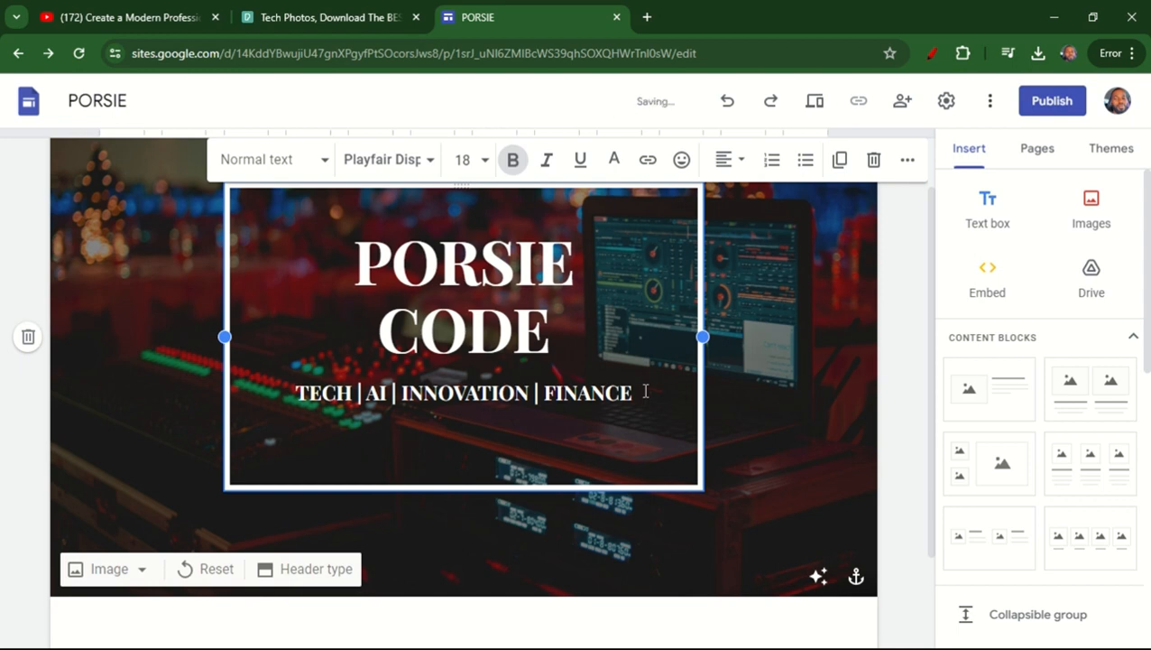
key(BackSpace)
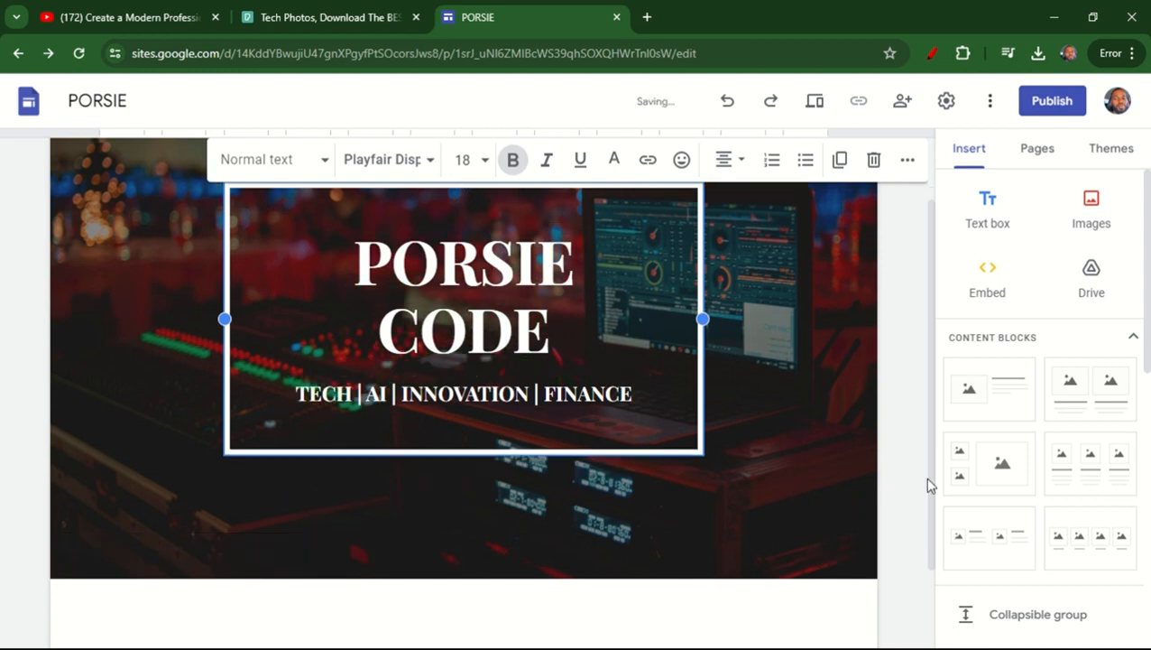
Step: Insert the content block with one image beside a heading and text below the header, and open the image placeholder's source options
drag(935, 478, 933, 575)
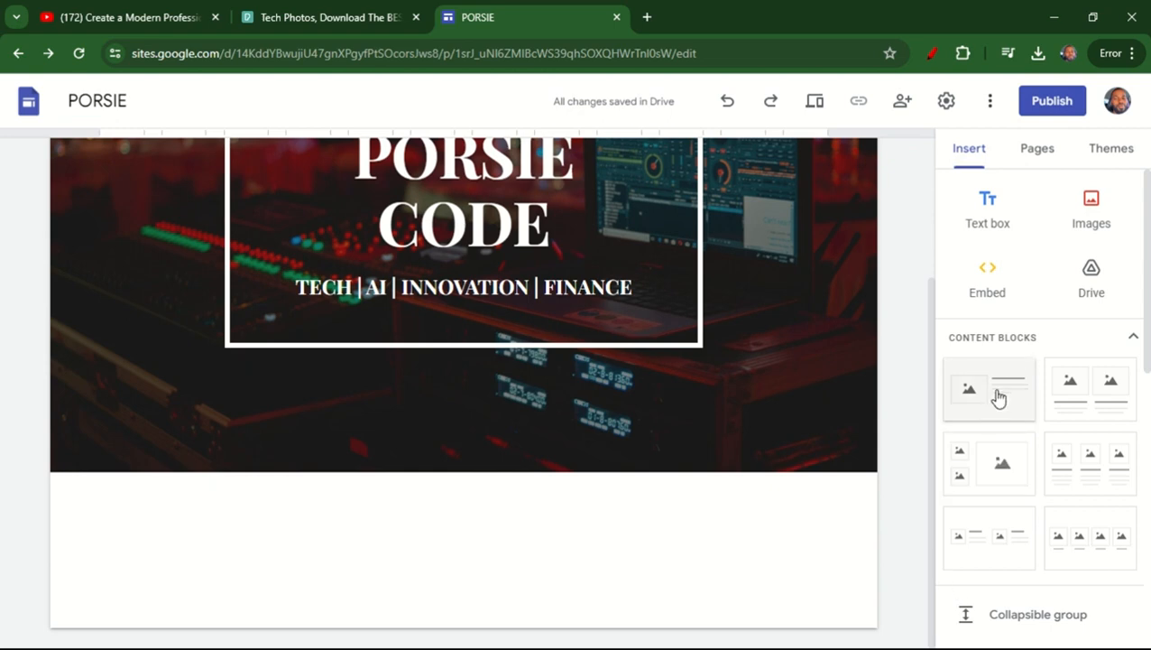
mouse_move(999, 397)
mouse_down()
mouse_move(753, 467)
mouse_move(997, 418)
mouse_up()
click(957, 414)
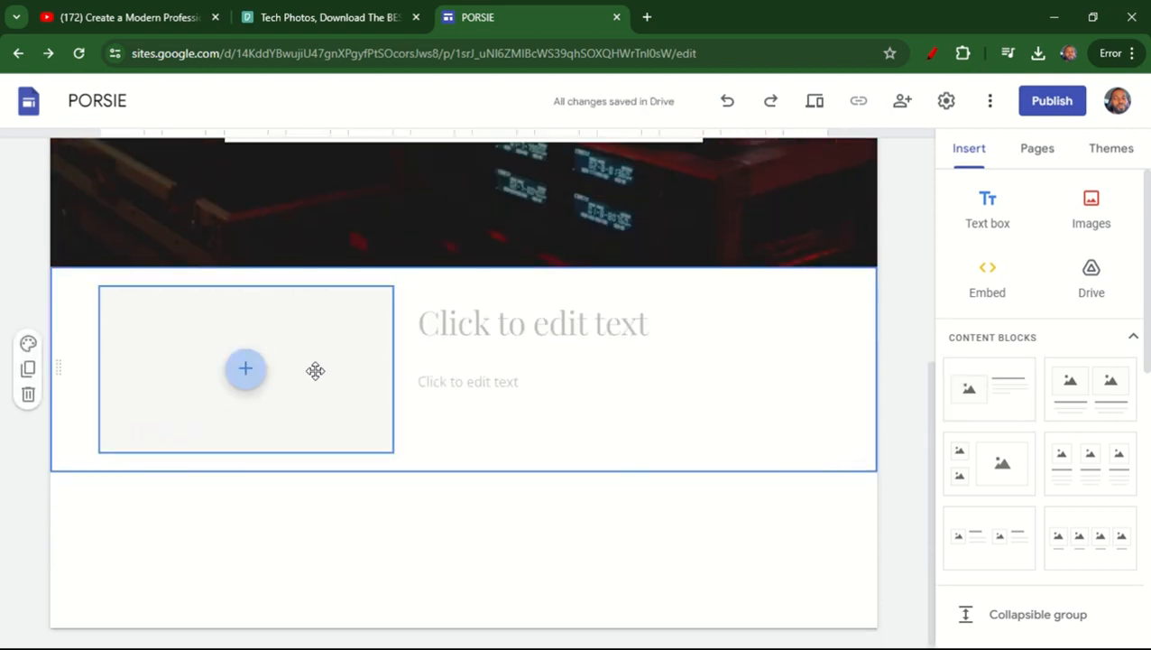
click(247, 372)
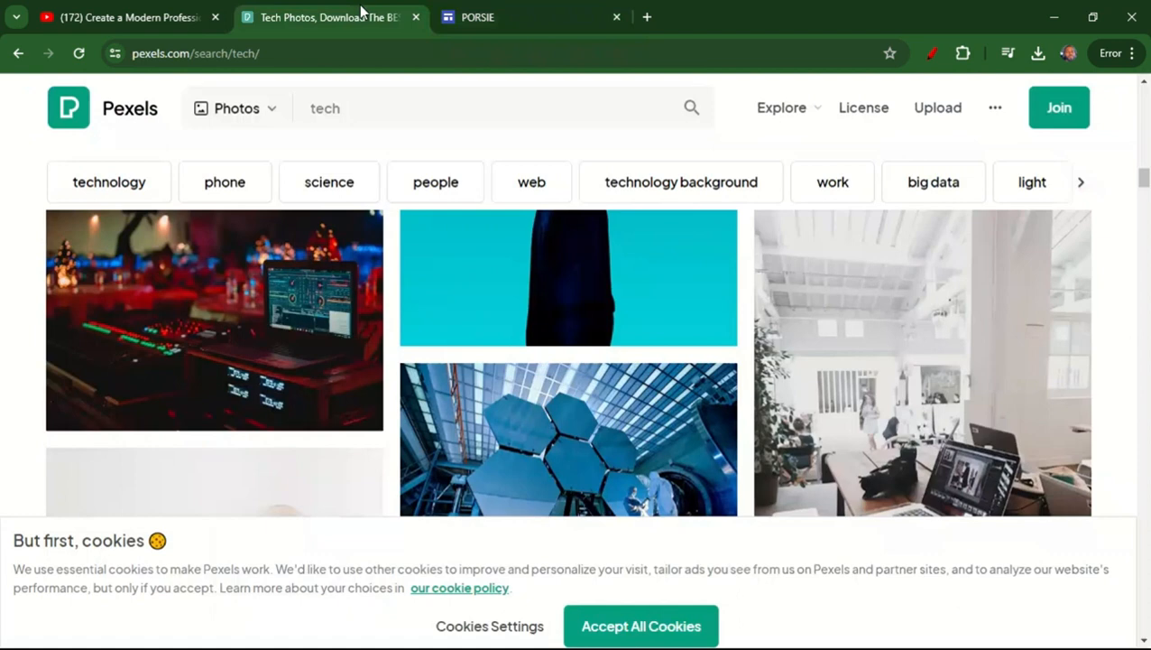
Step: Switch to Pexels, search for innovation photos and look through the results
click(362, 9)
click(351, 106)
key(BackSpace)
key(BackSpace)
key(BackSpace)
key(BackSpace)
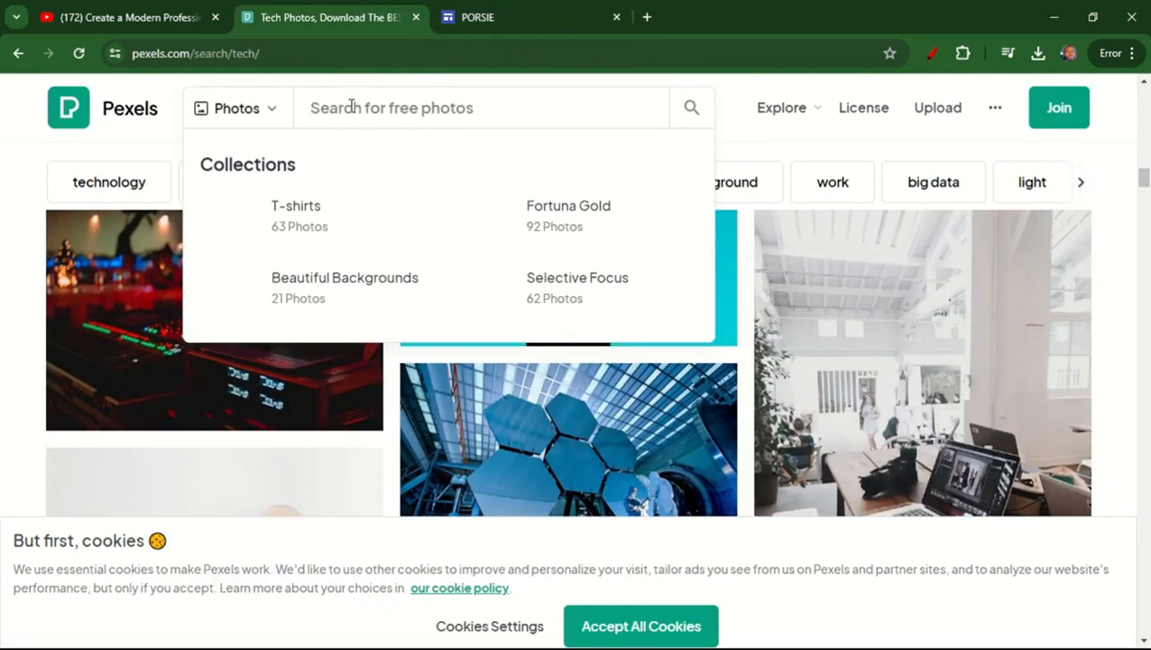
text(INOG)
key(BackSpace)
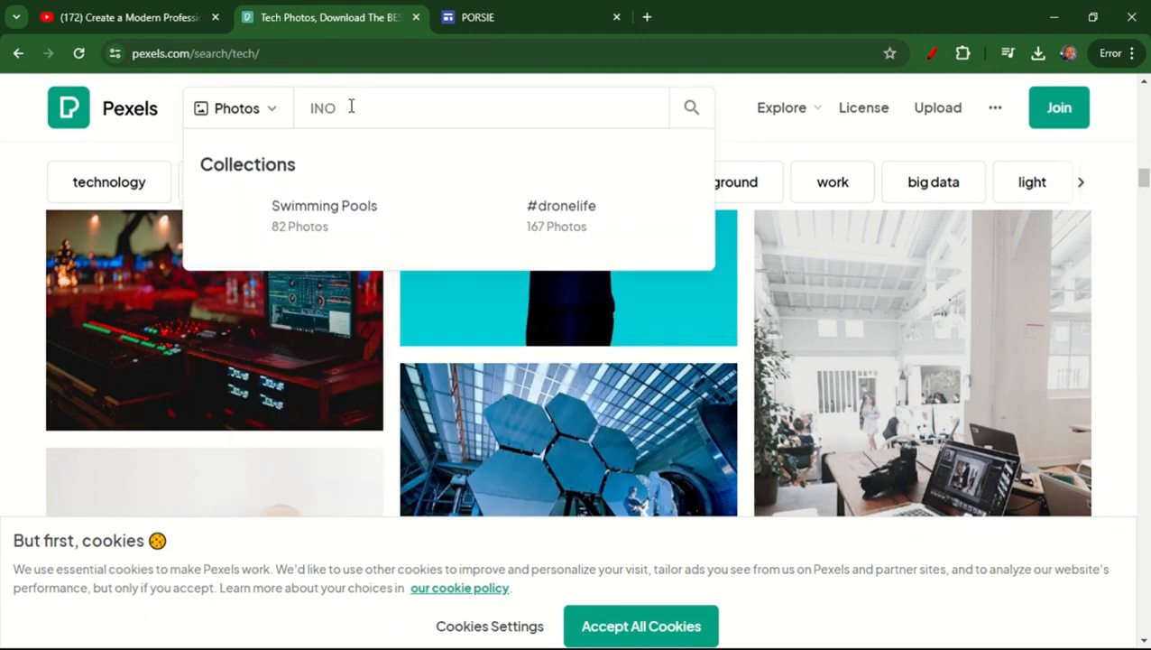
key(BackSpace)
text(OVATI)
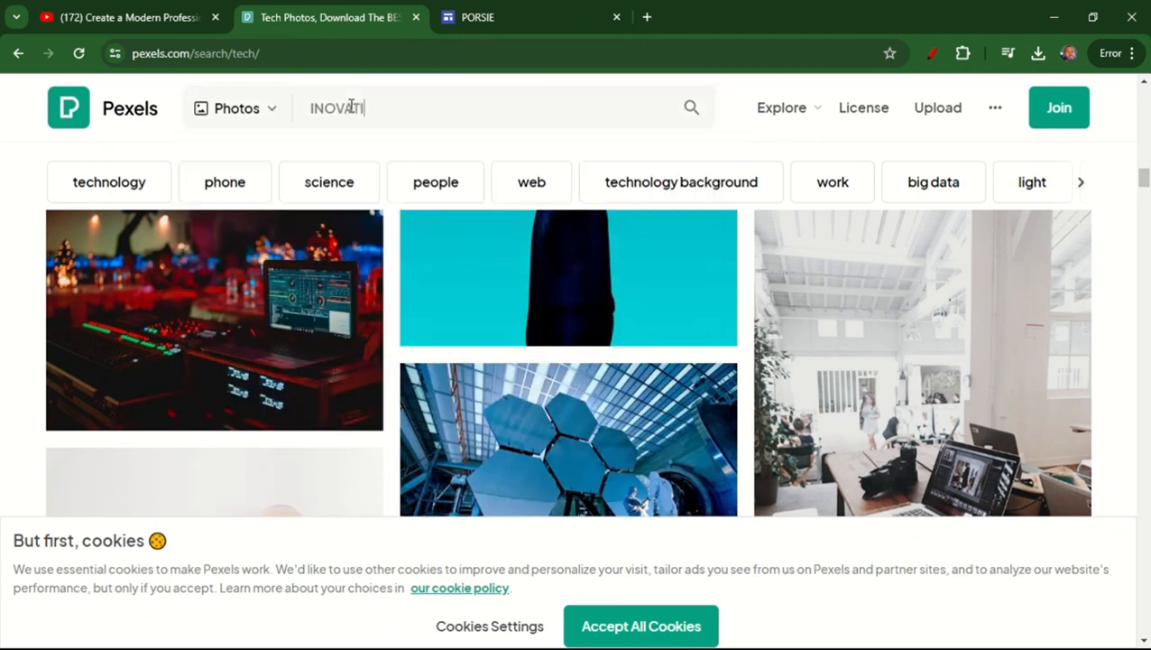
text(O)
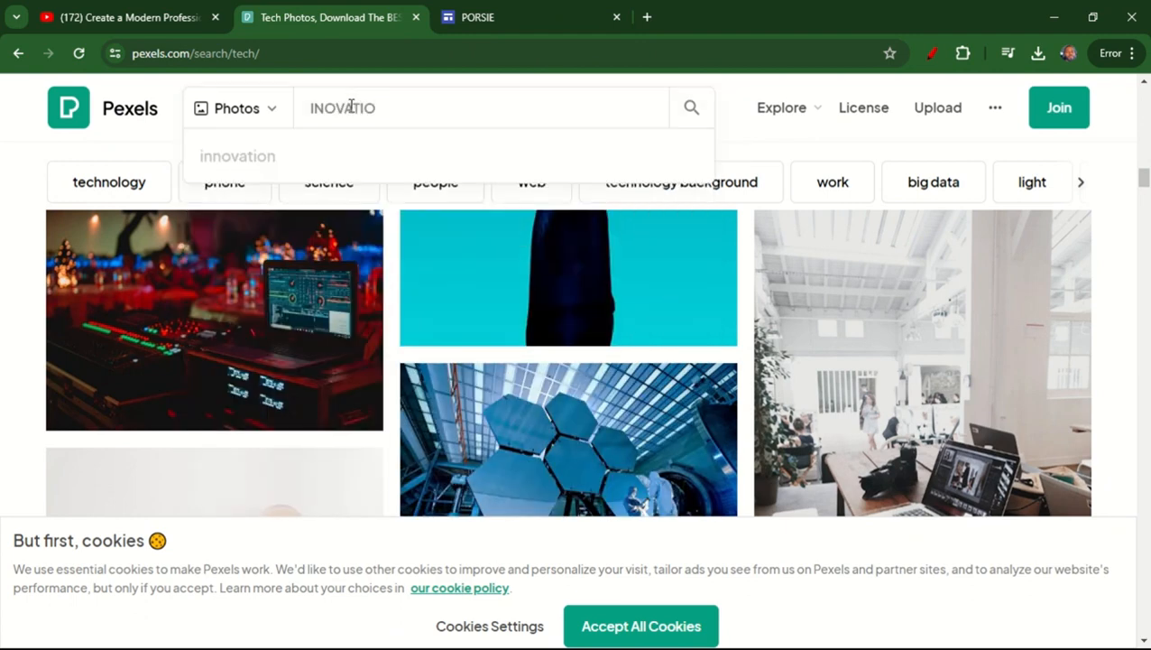
click(314, 158)
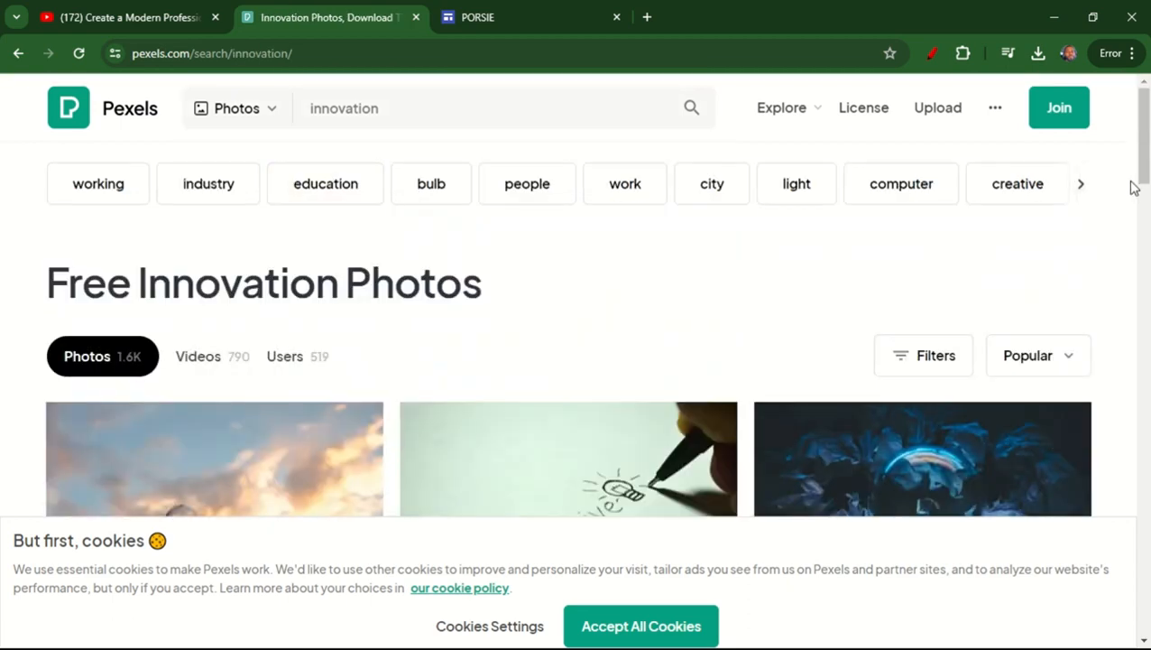
drag(1146, 152, 1146, 199)
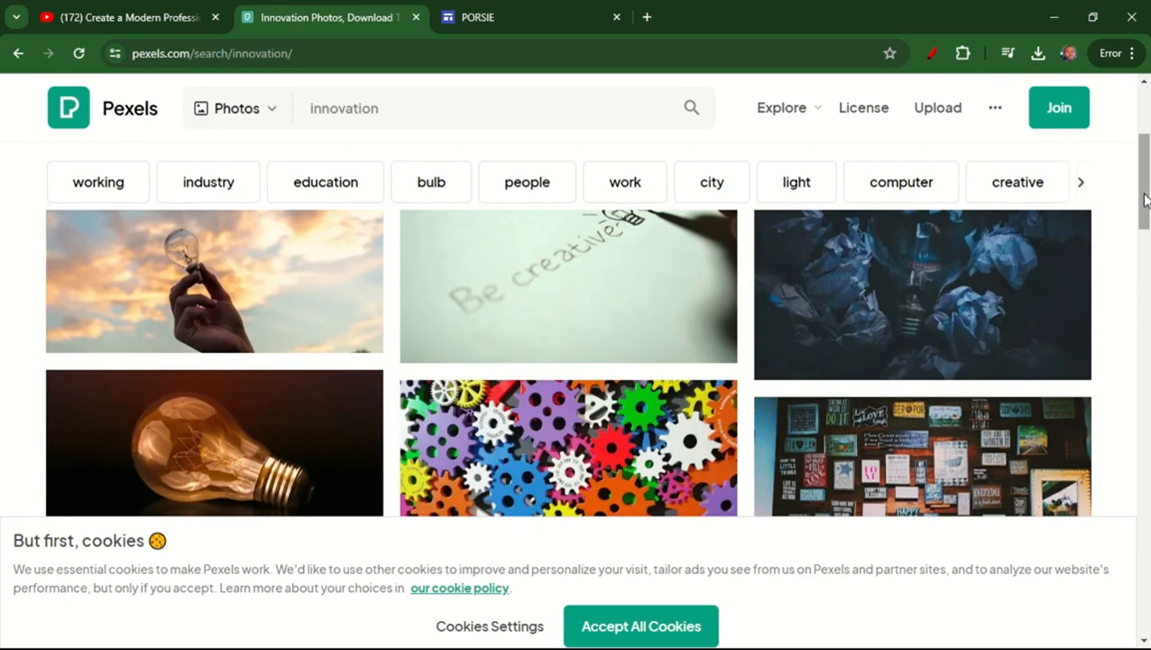
Step: Search Pexels for "AI" and download the blue photo of a robotic hand touching a glowing network
click(481, 119)
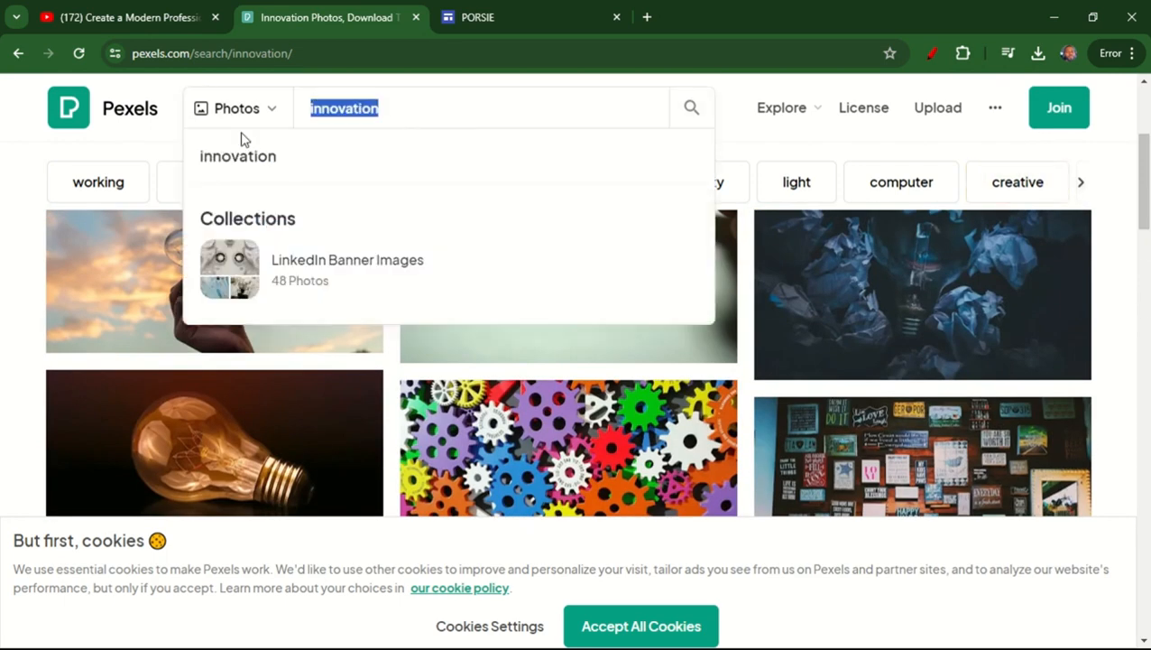
text(AI)
key(Return)
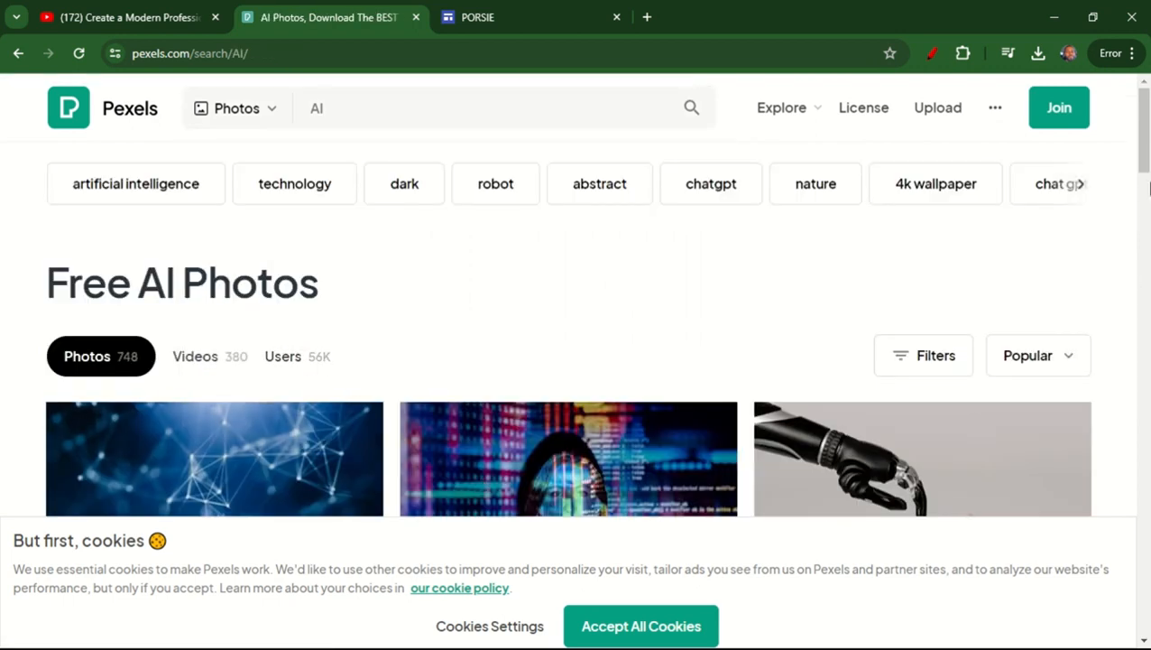
scroll(1146, 181, down, 2)
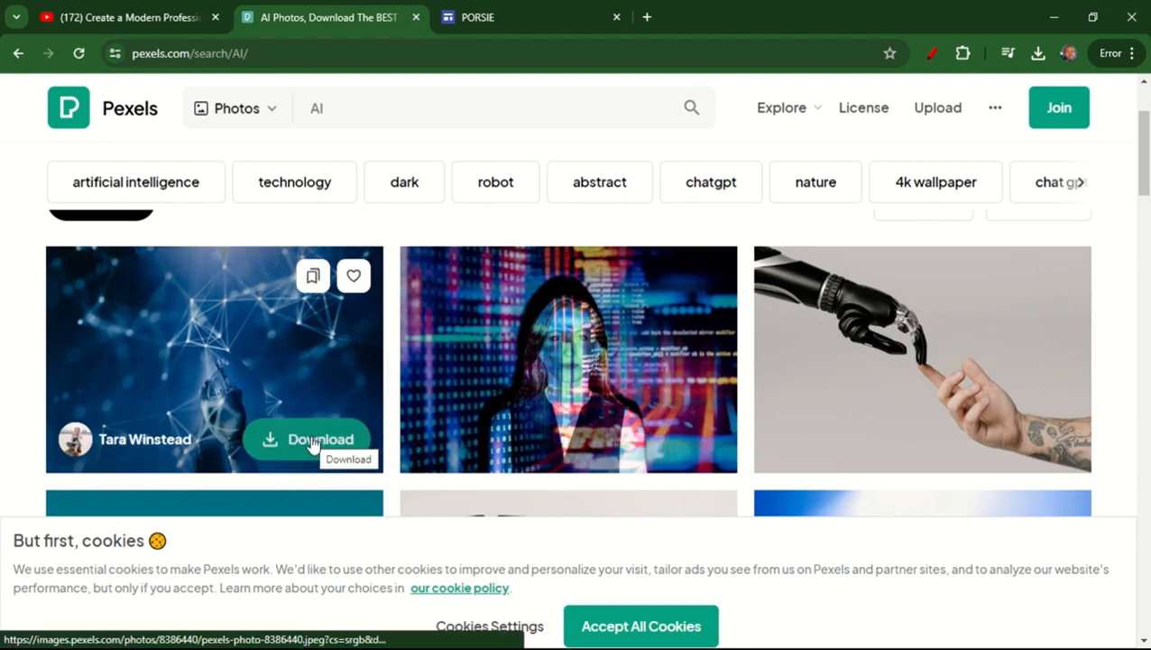
click(313, 442)
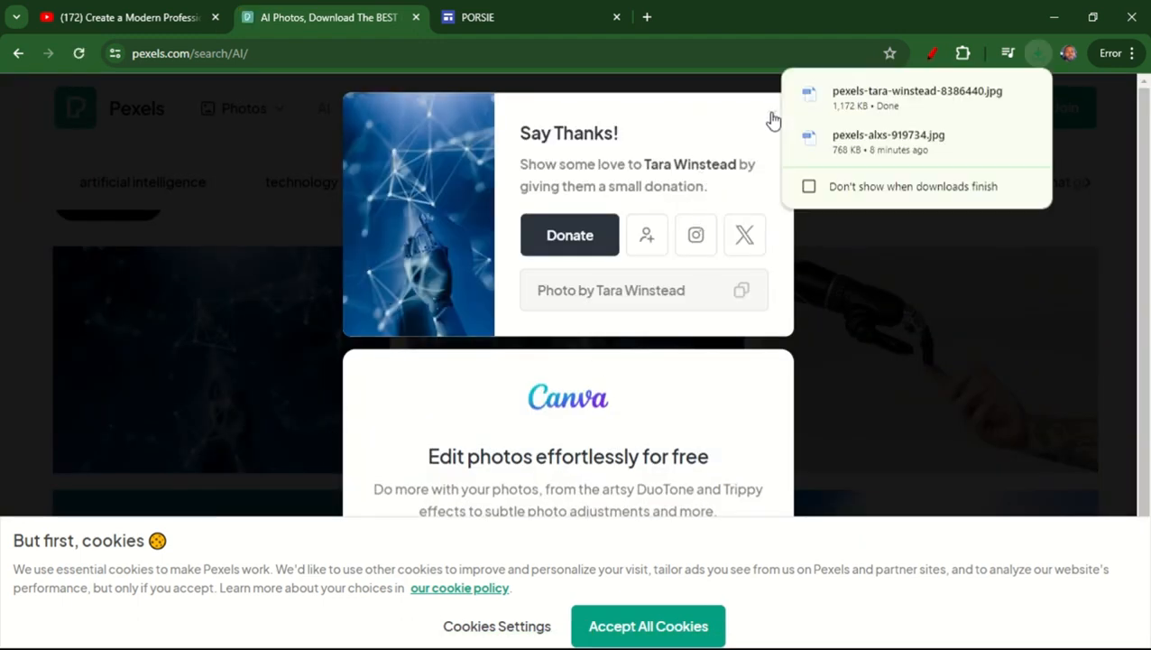
click(263, 366)
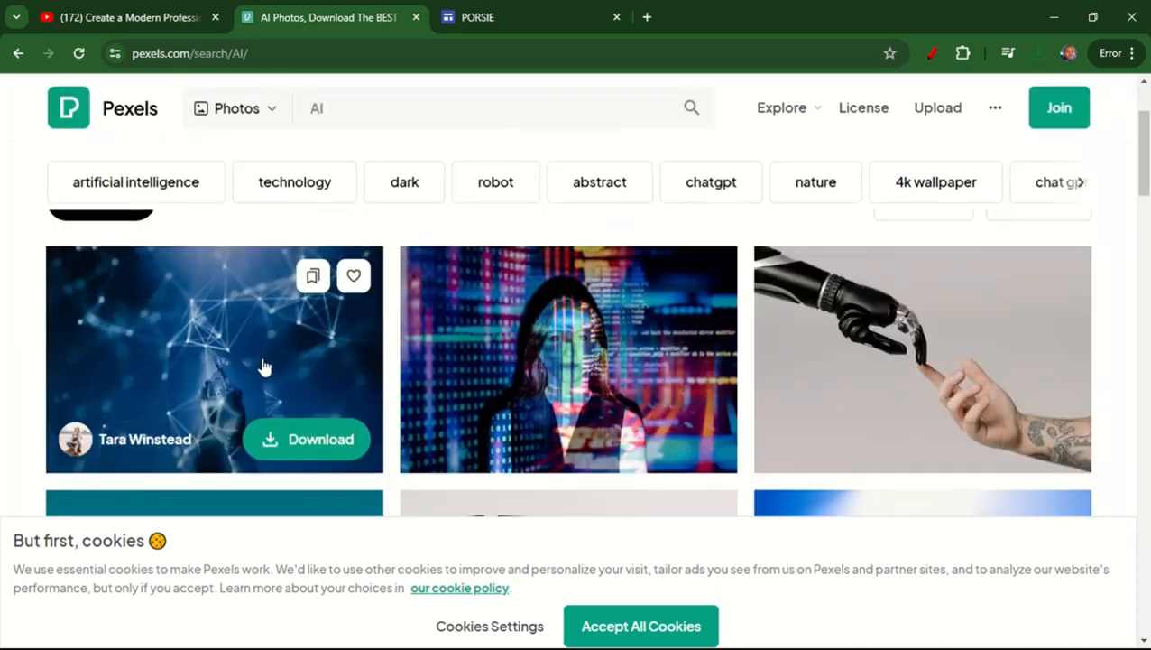
Step: Return to Google Sites and upload the downloaded AI photo from the Downloads folder into the content block's image placeholder
mouse_move(508, 7)
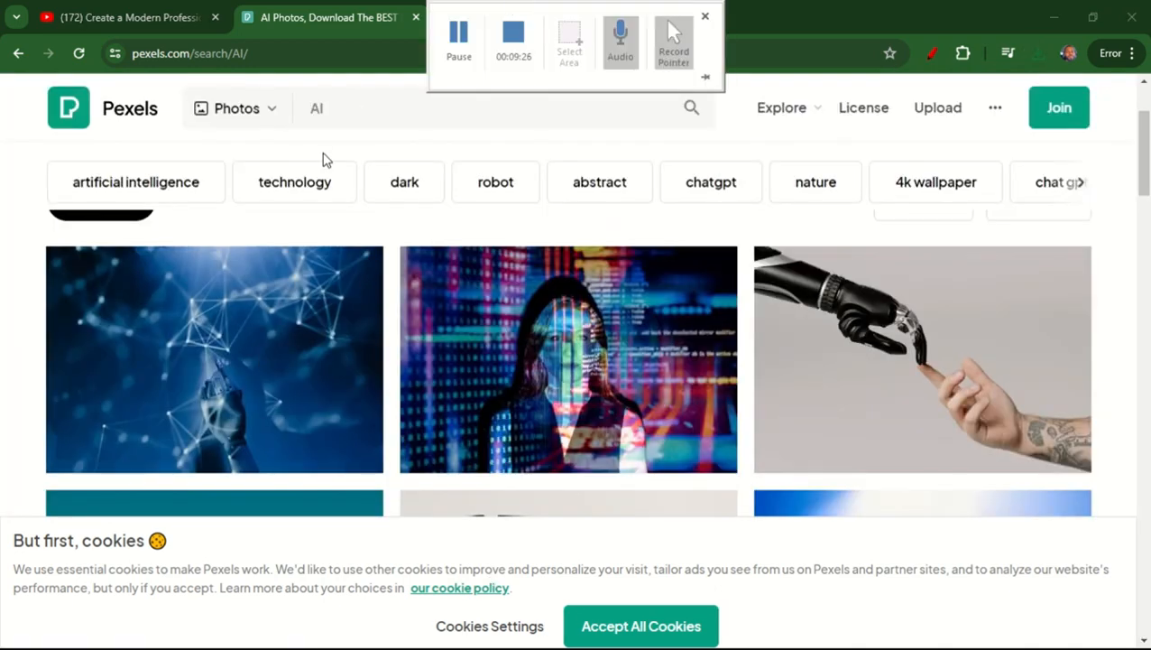
click(494, 22)
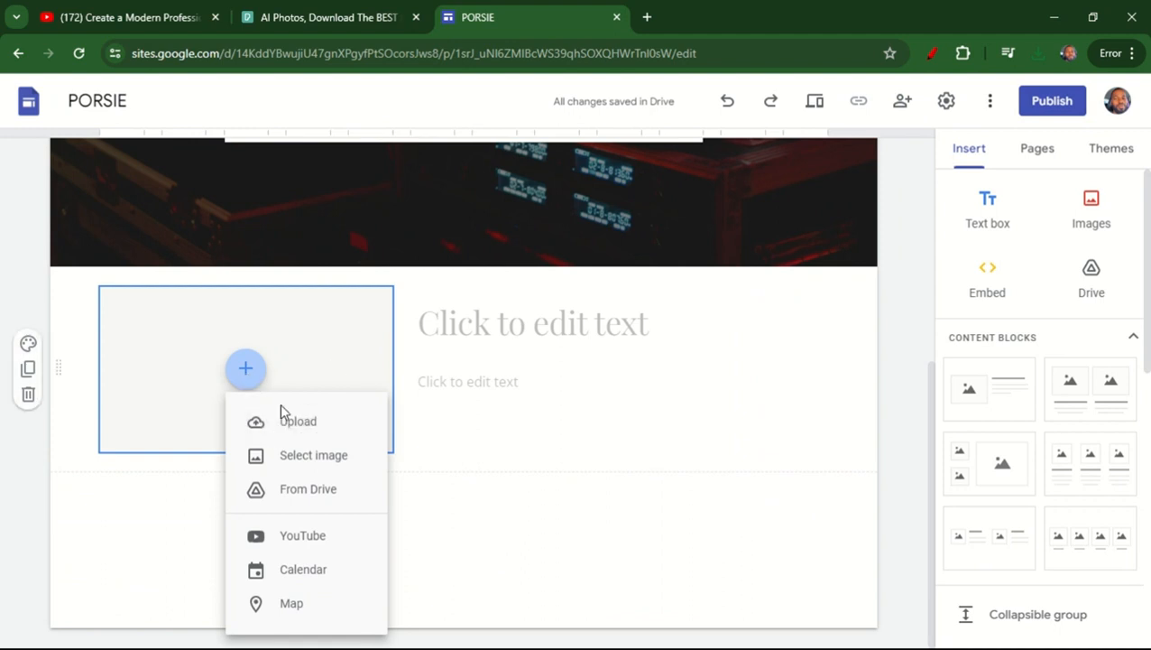
click(249, 373)
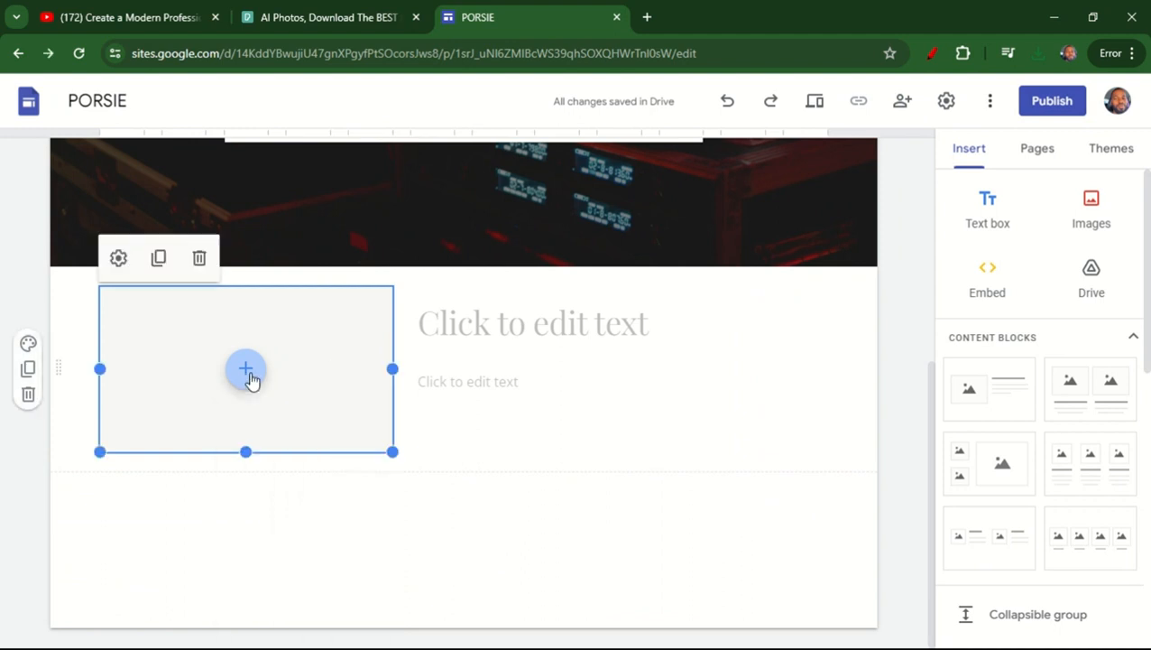
click(251, 379)
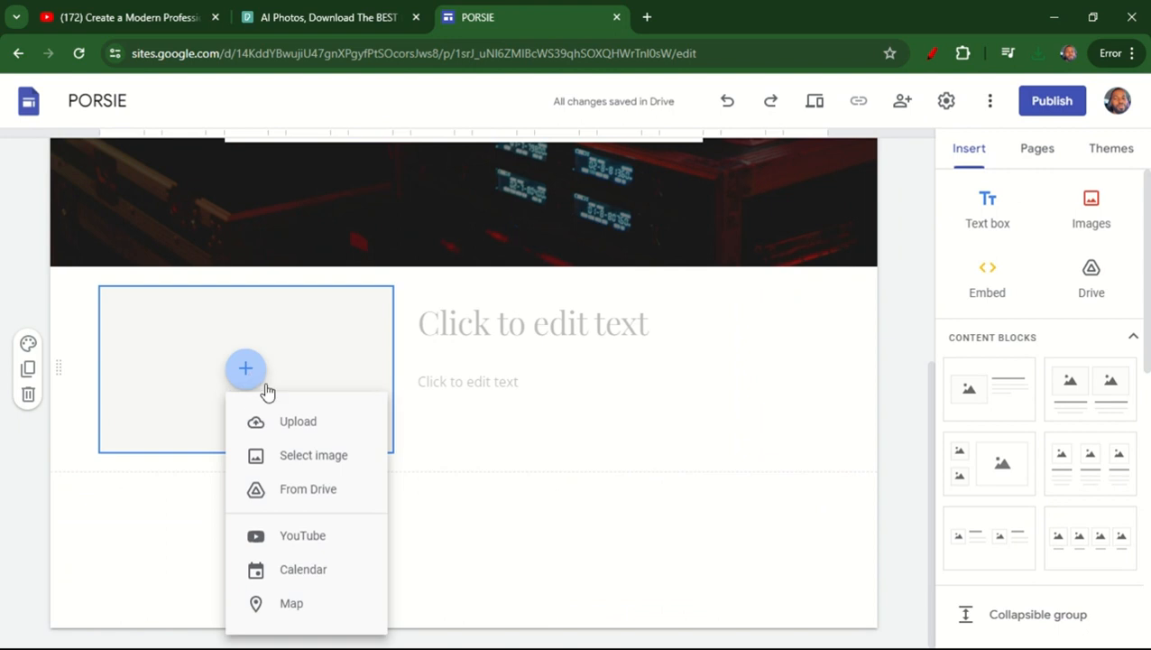
click(308, 429)
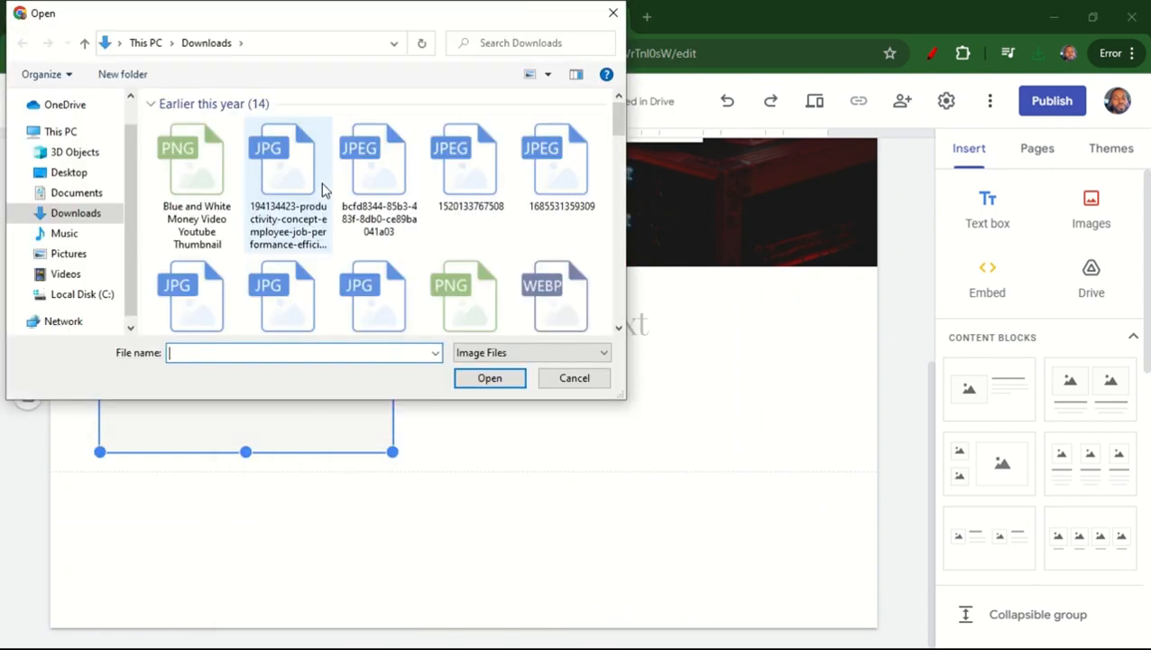
click(214, 194)
click(501, 379)
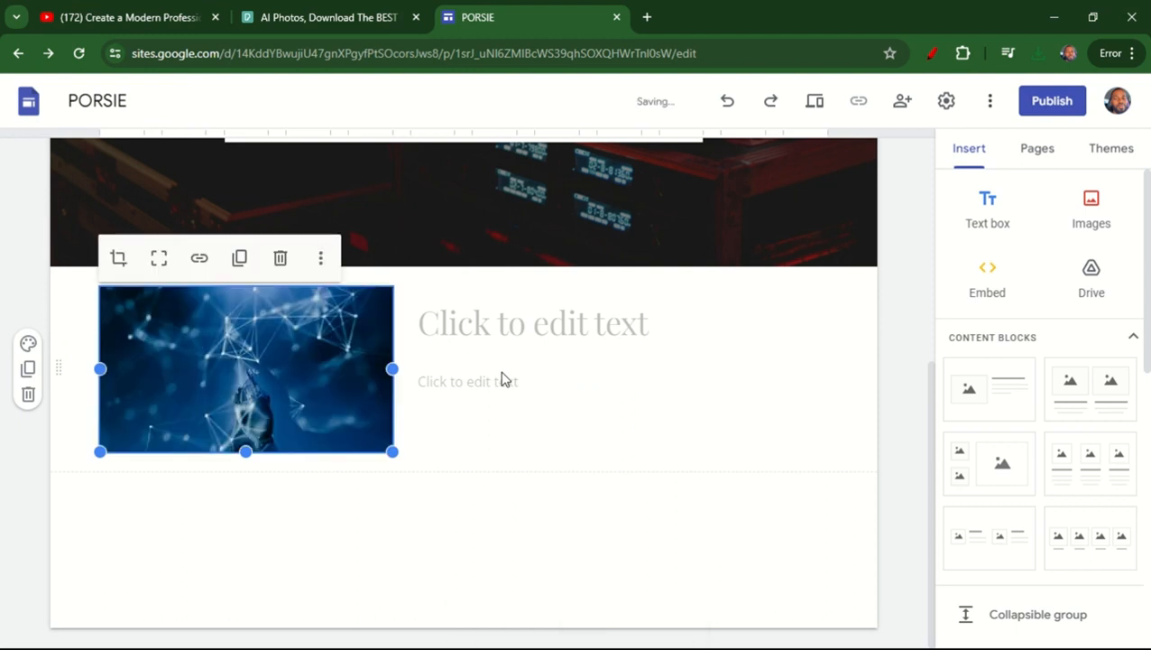
Step: Enter "LATEST AI INNOVATION" as the title beside the AI image
click(504, 346)
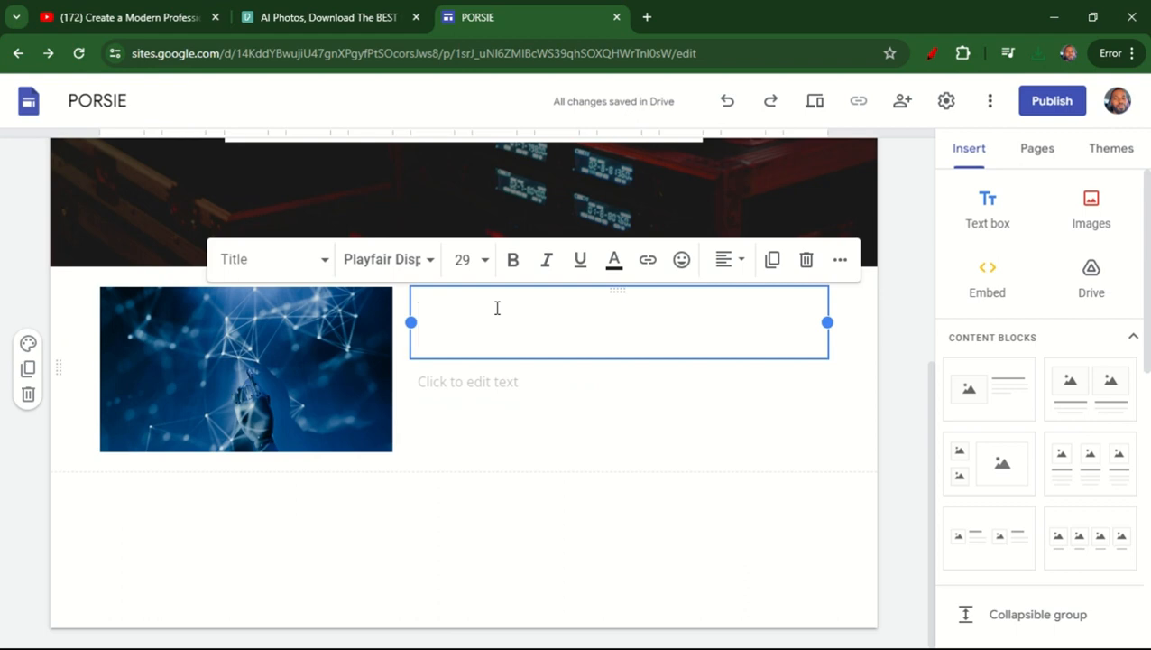
text(I)
key(BackSpace)
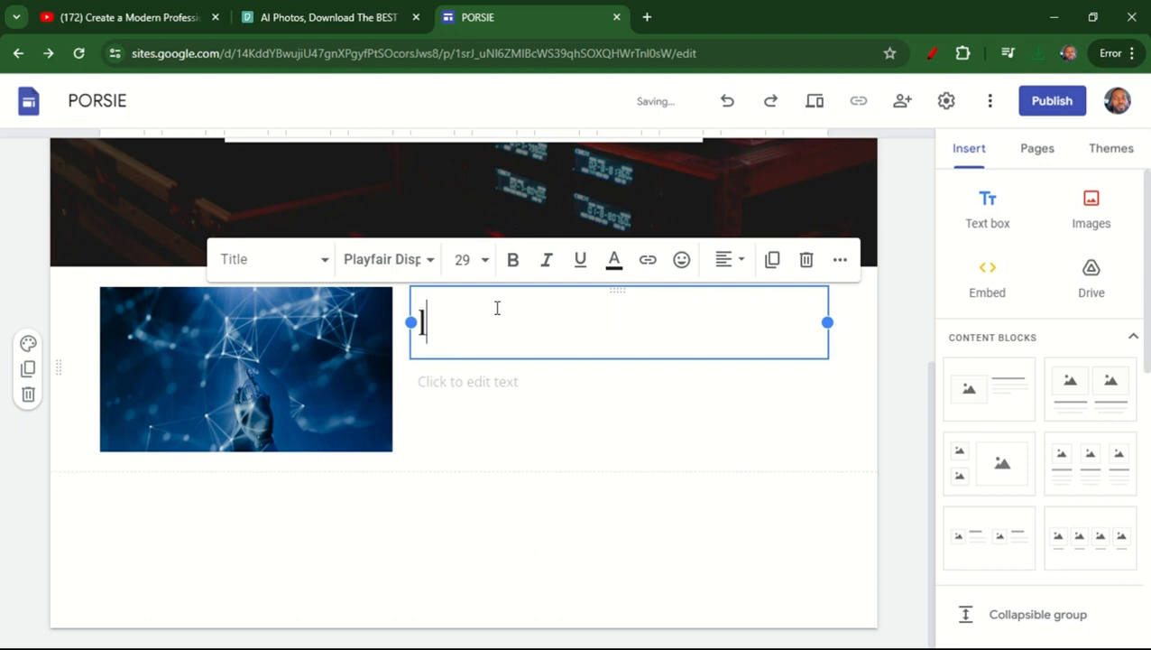
text(LATE)
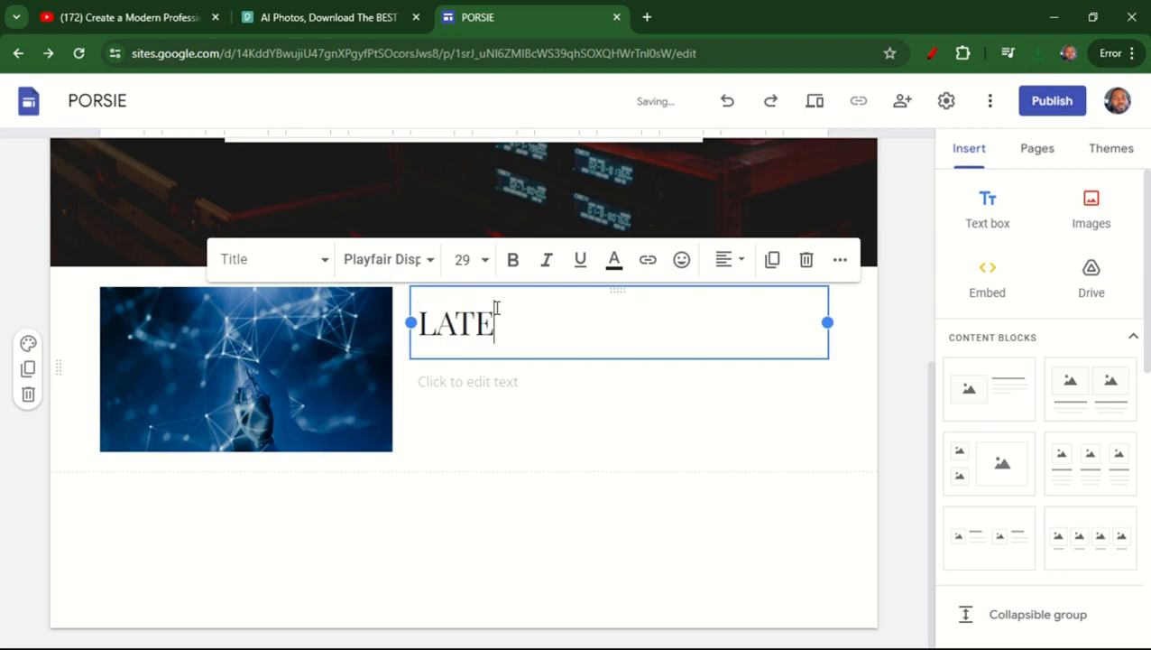
text(ST AI INNOVA)
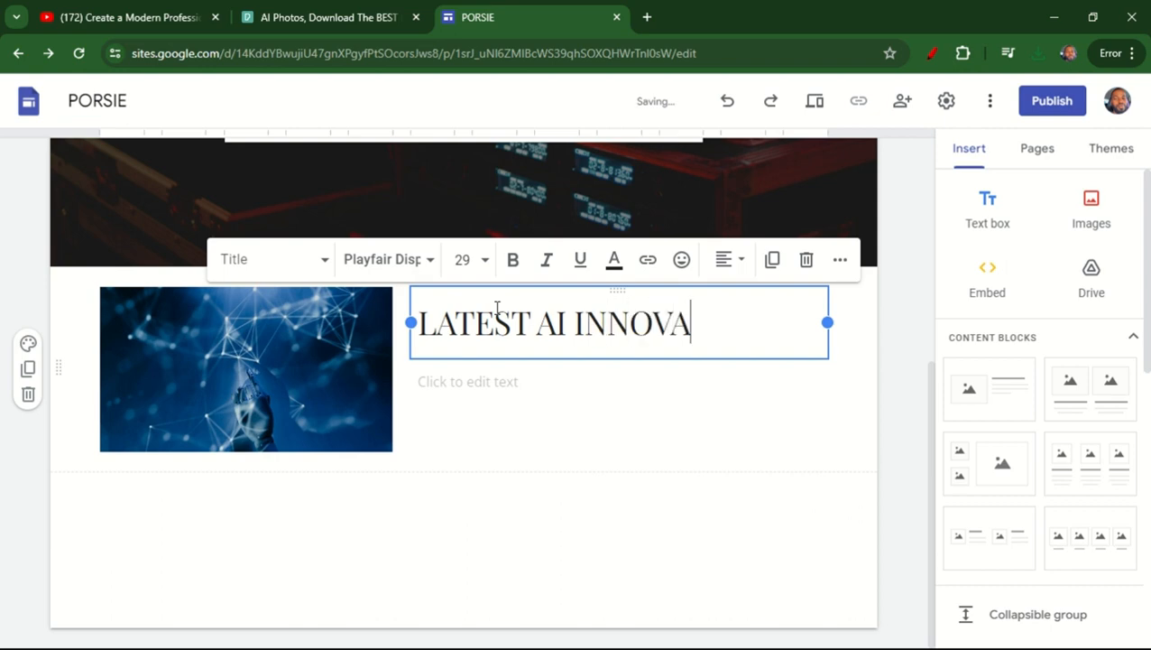
text(TION)
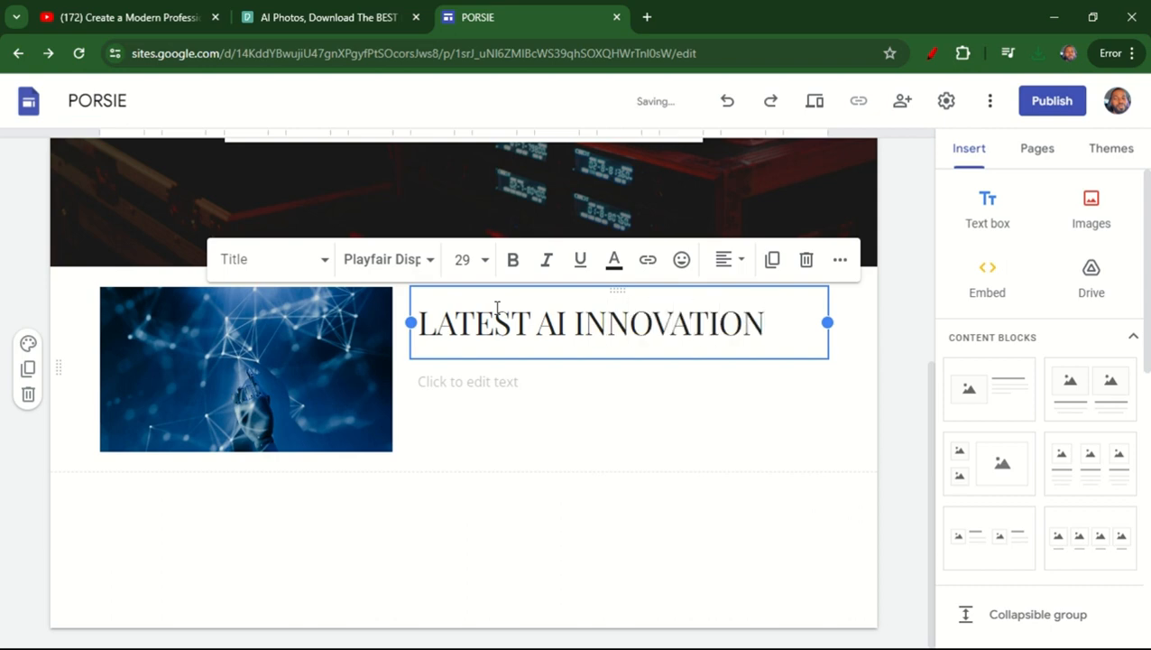
Step: Set the font of the description text under the LATEST AI INNOVATION title to Playfair Display Normal
click(487, 390)
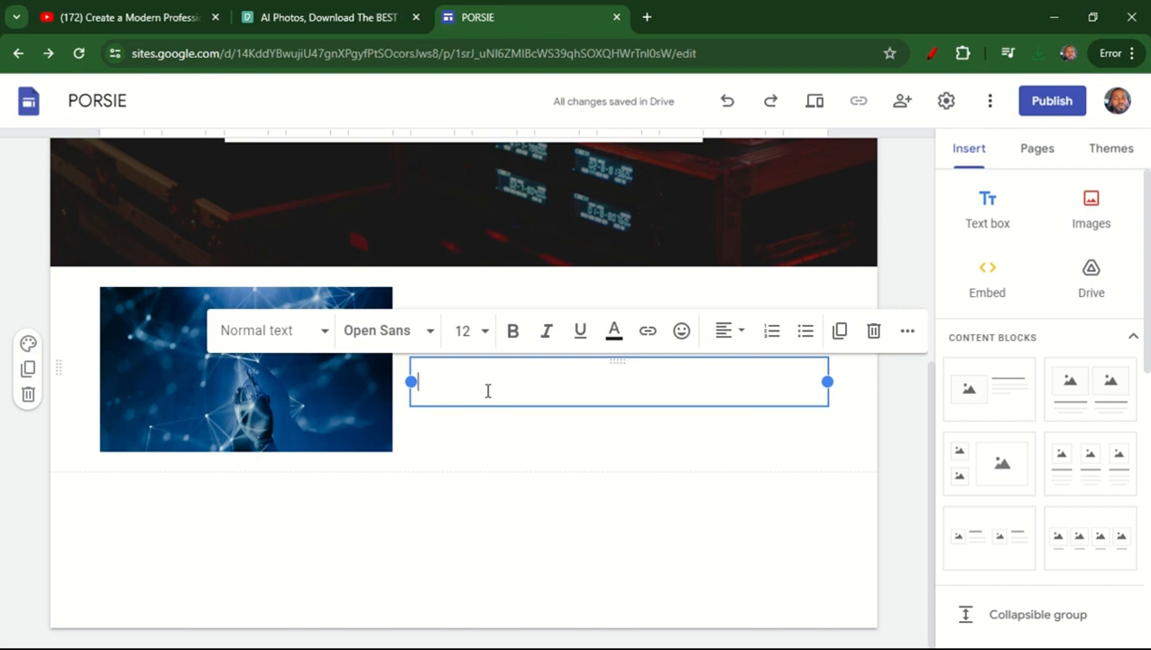
text(HOW)
key(BackSpace)
key(BackSpace)
key(BackSpace)
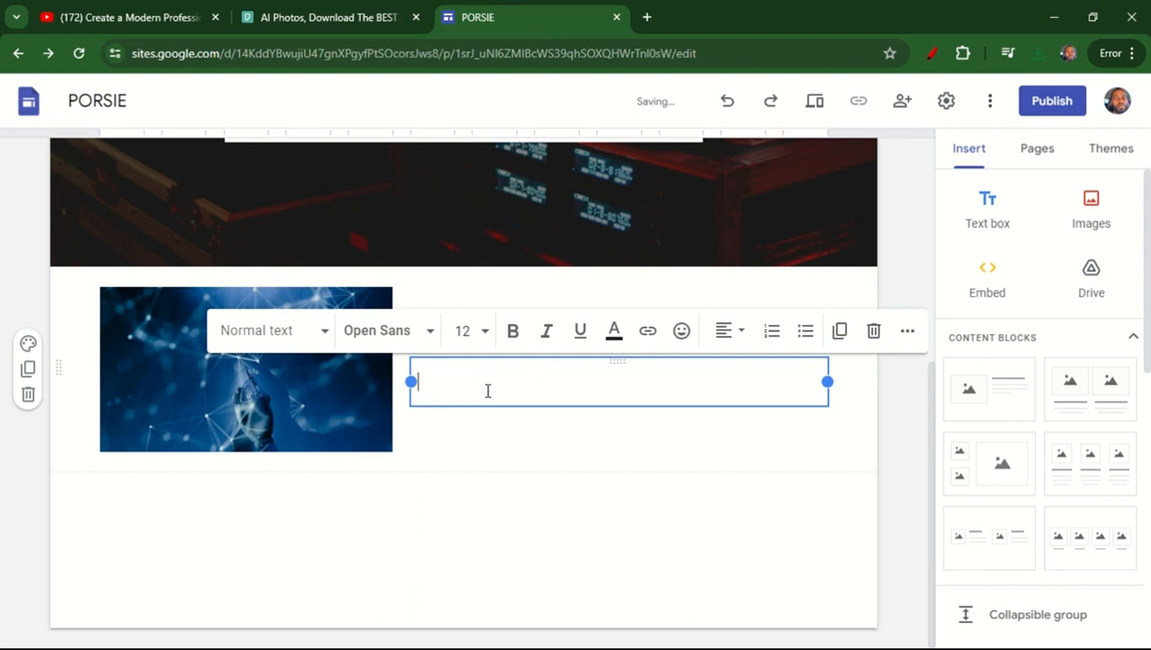
click(420, 341)
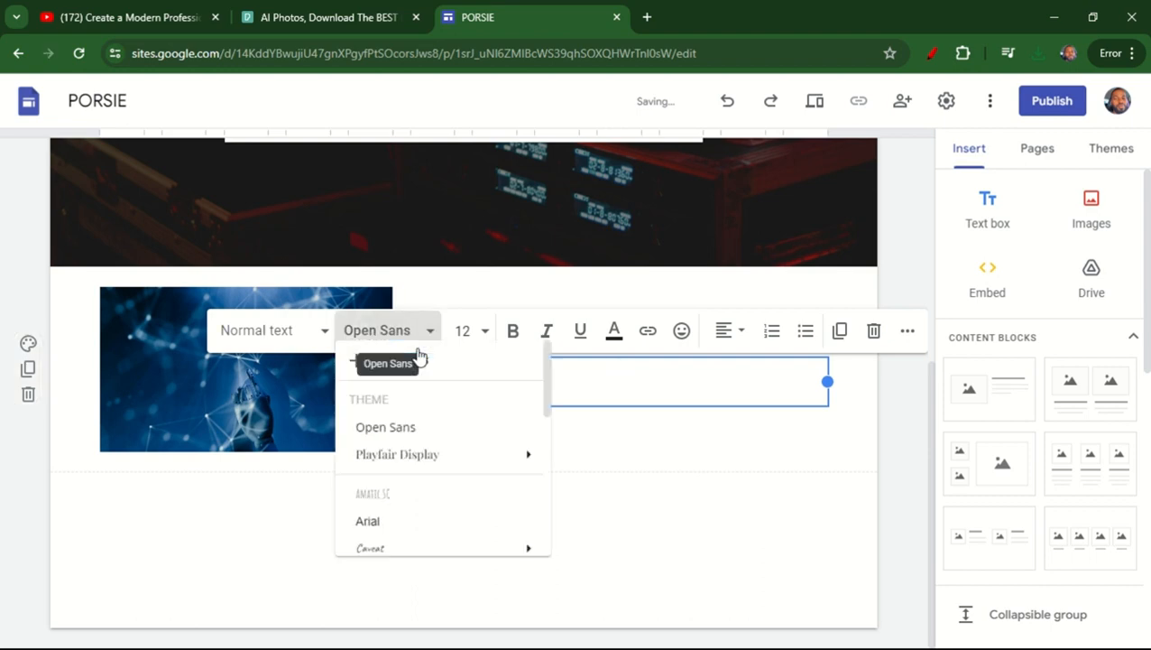
mouse_move(398, 463)
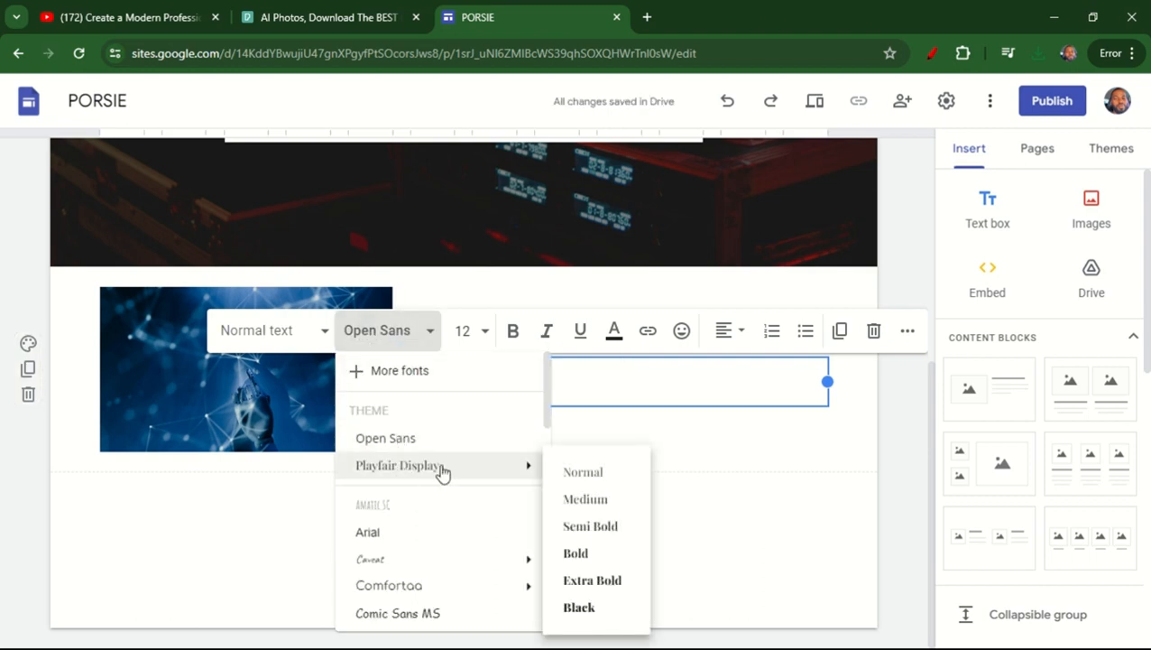
click(587, 474)
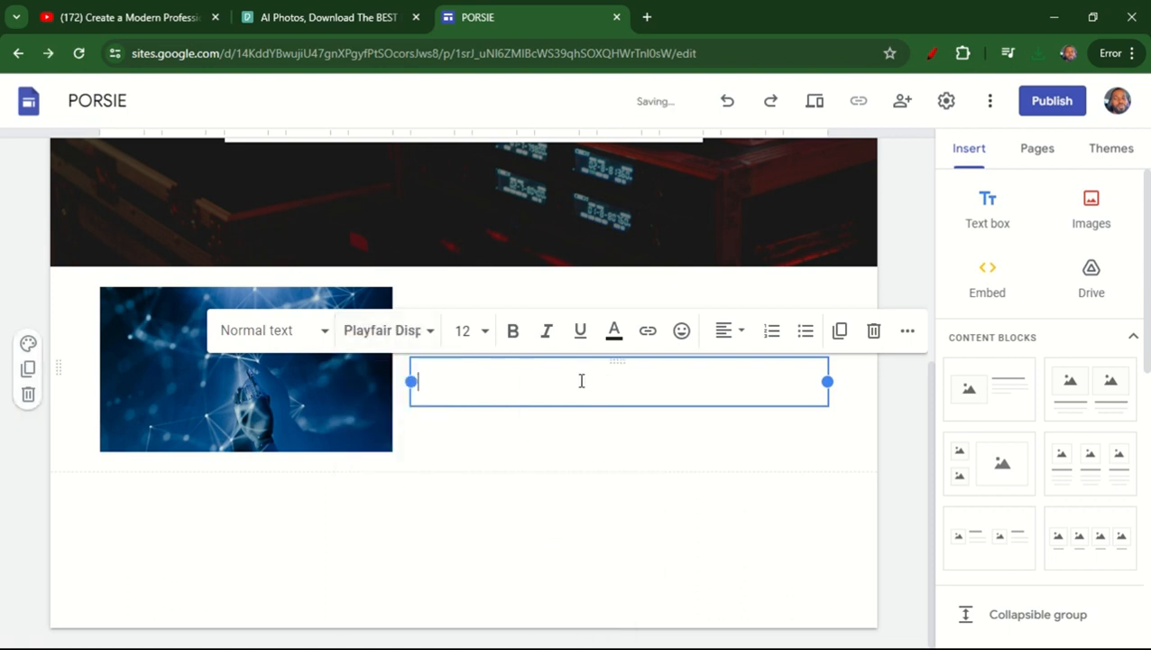
Step: Enter "HOW TO BLAAABLA BLABLABABALBALBALS" as the description under the LATEST AI INNOVATION title
text(HOW TO BLAAA)
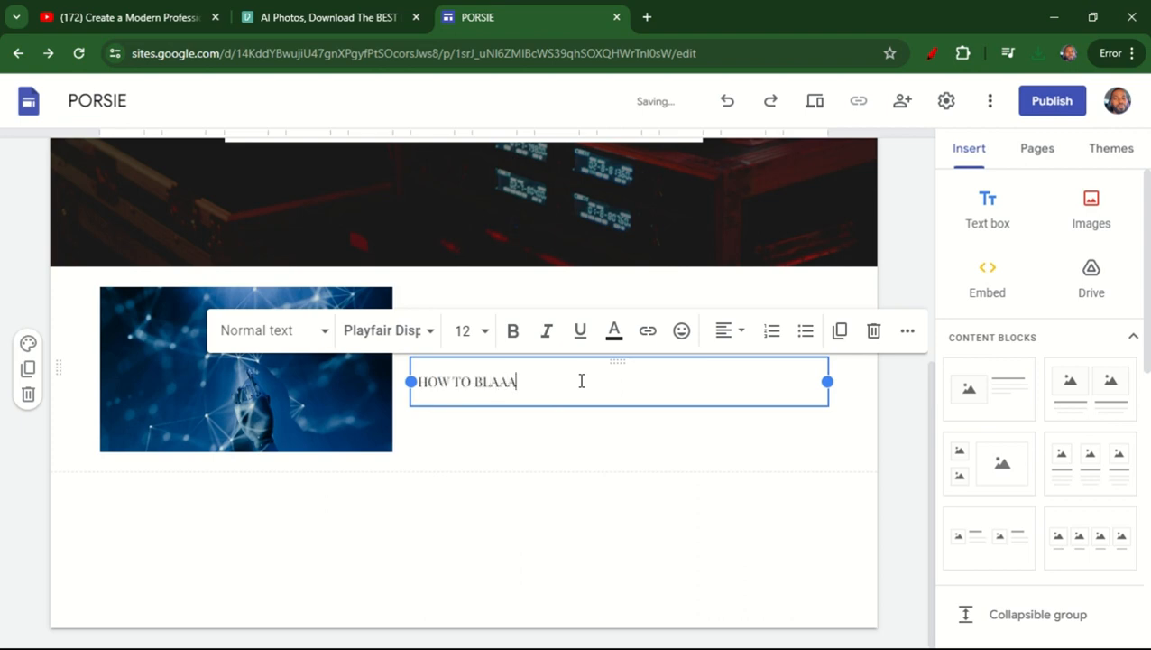
text(BLA BLABLABABALBALBALS)
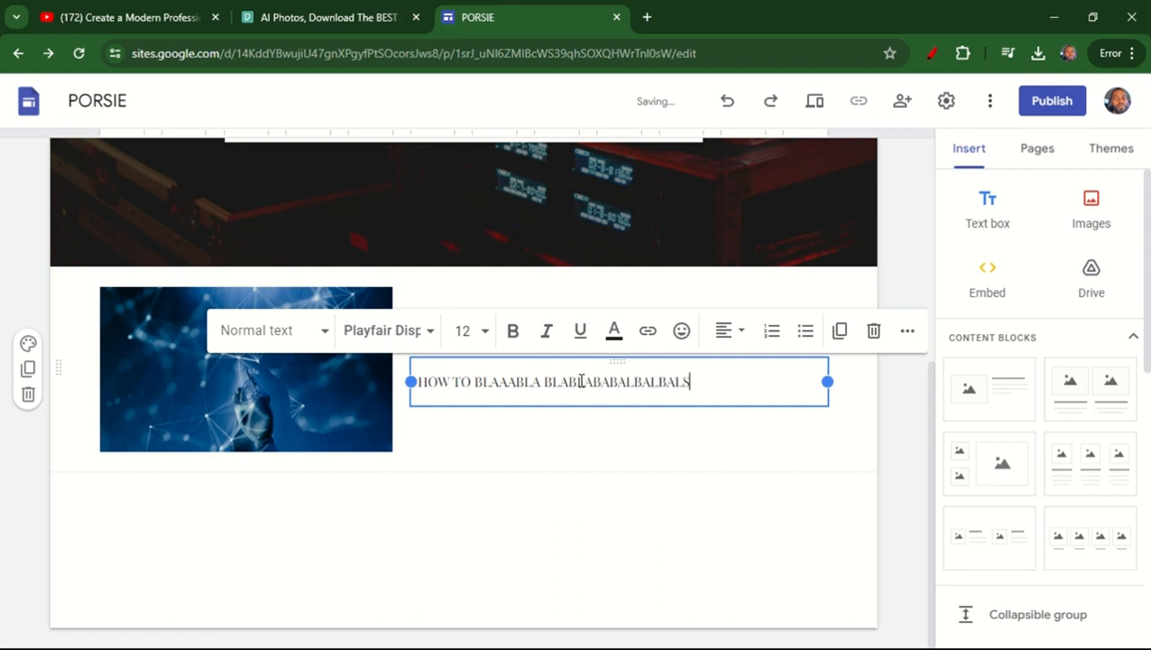
click(484, 463)
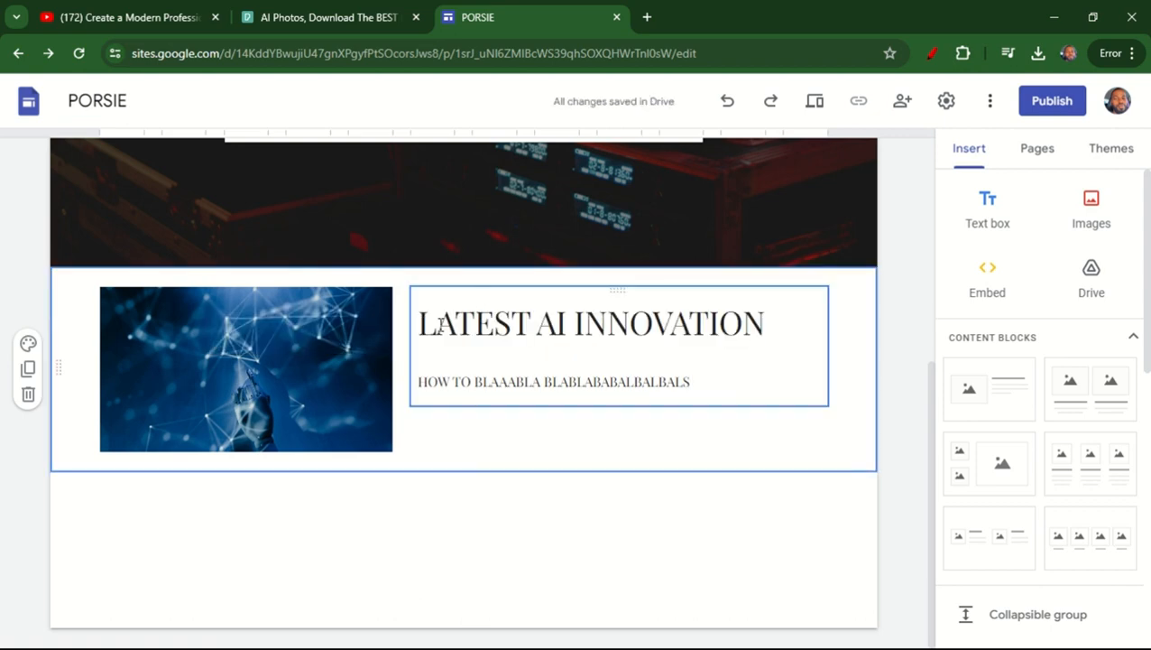
Step: Try the Style 3 section colour on the AI innovation section, look at the background image options, and apply Style 2
click(28, 344)
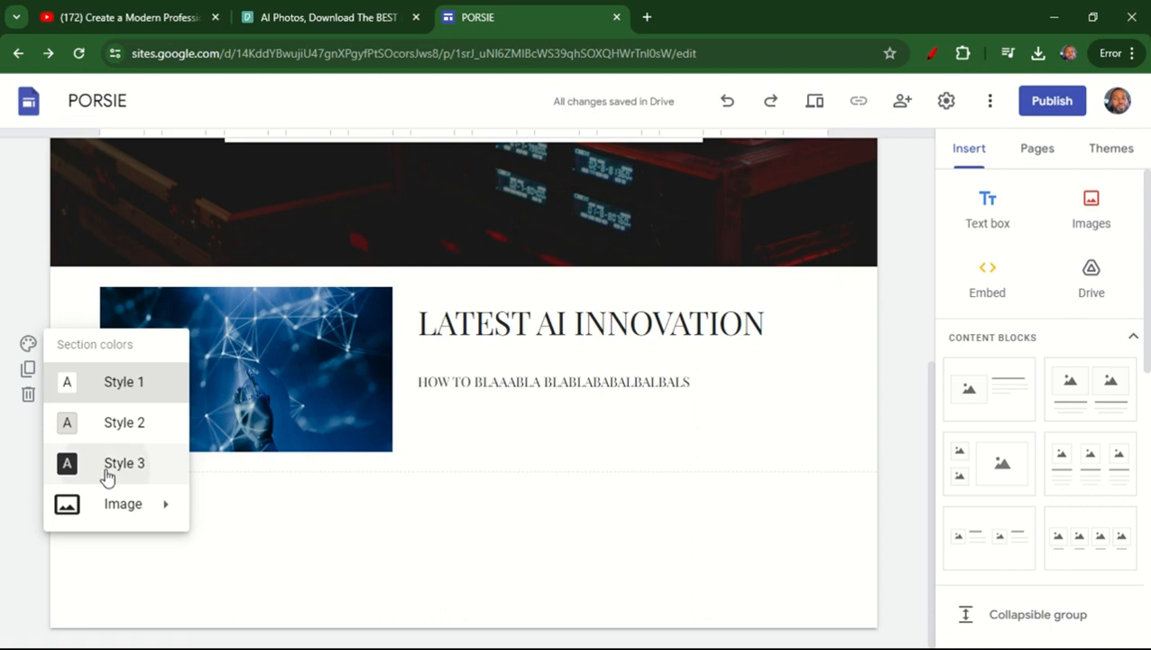
click(105, 471)
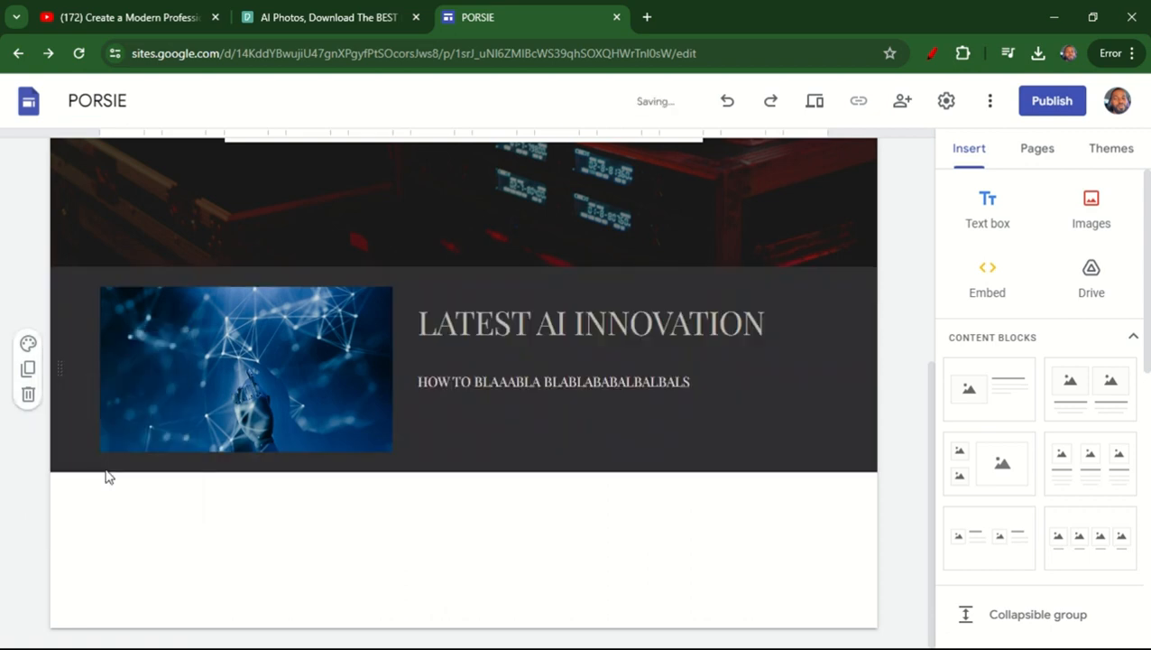
click(28, 343)
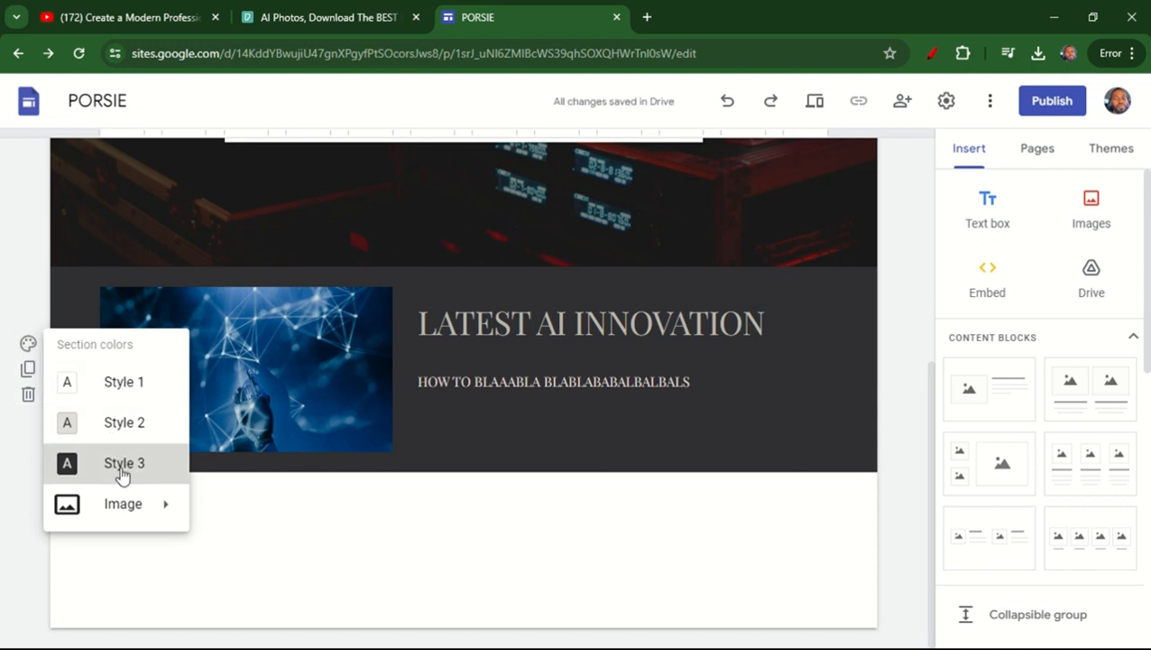
mouse_move(124, 503)
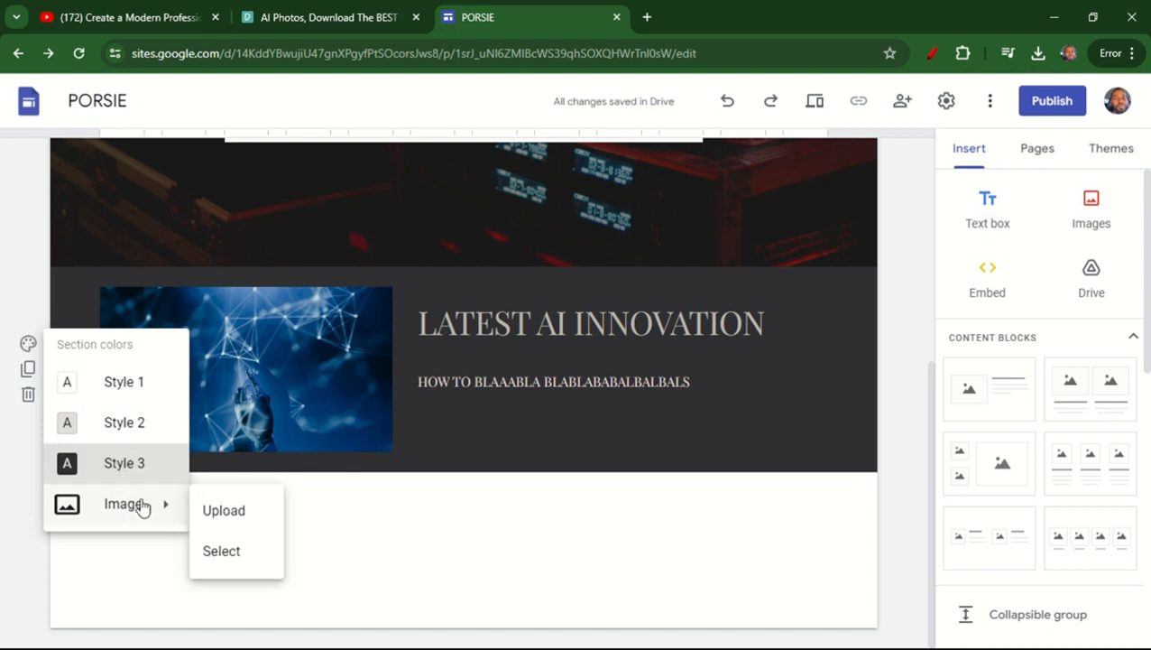
click(134, 417)
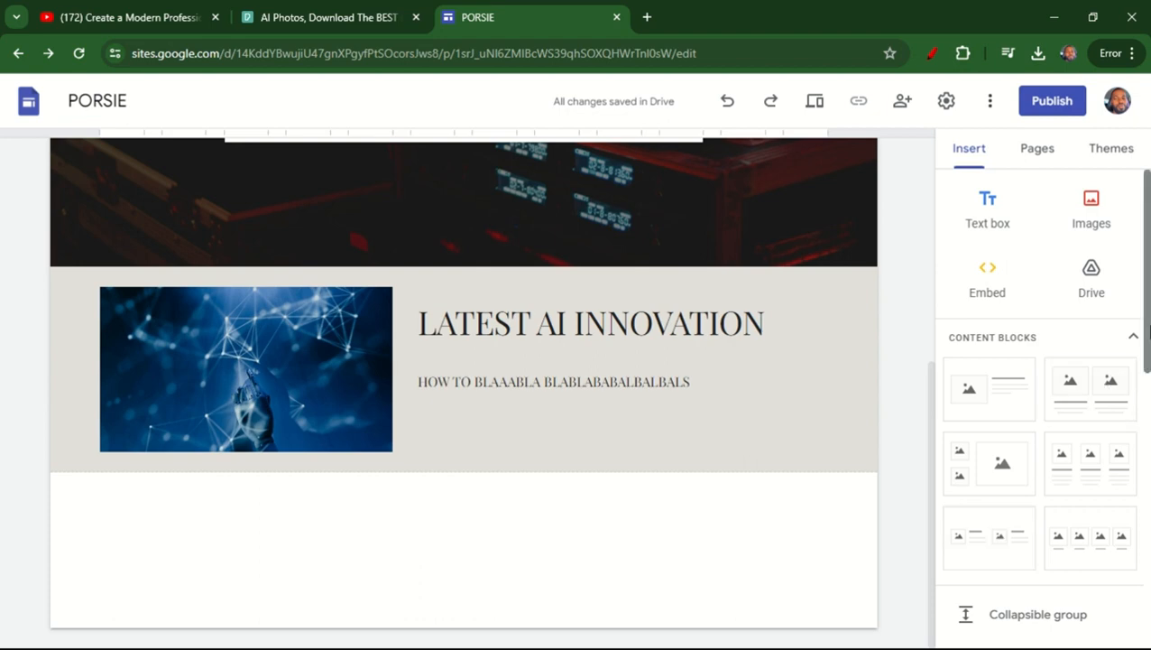
Step: Look over the insertable page elements, including the image carousel and button dialogs
scroll(1065, 388, down, 1)
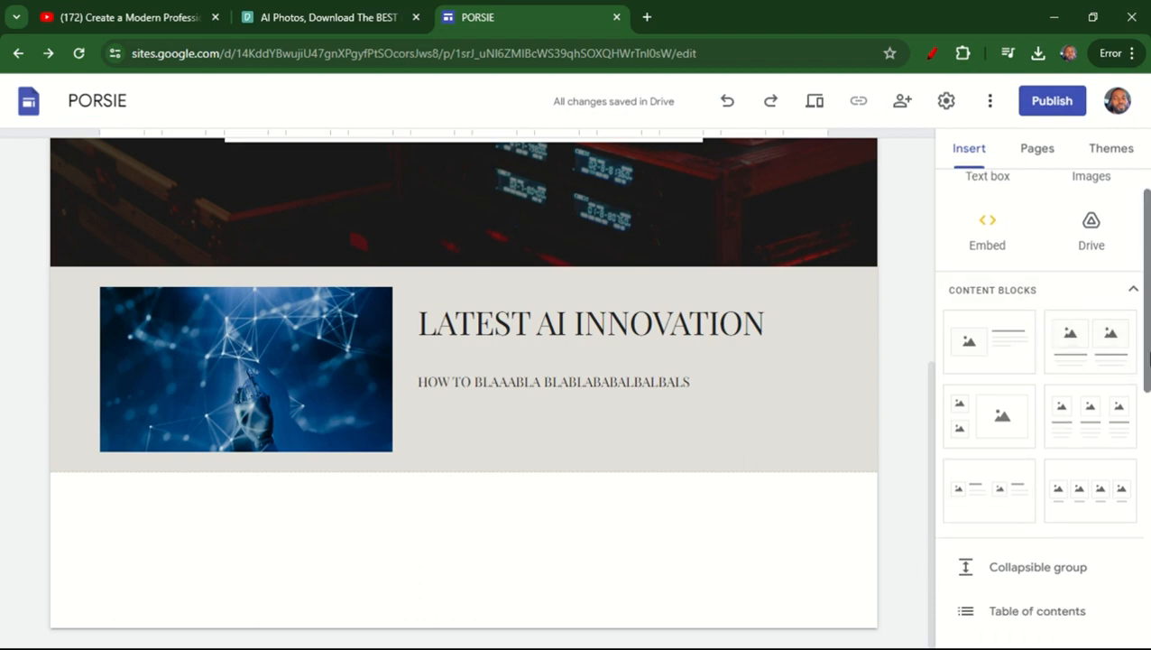
drag(1144, 356, 1147, 433)
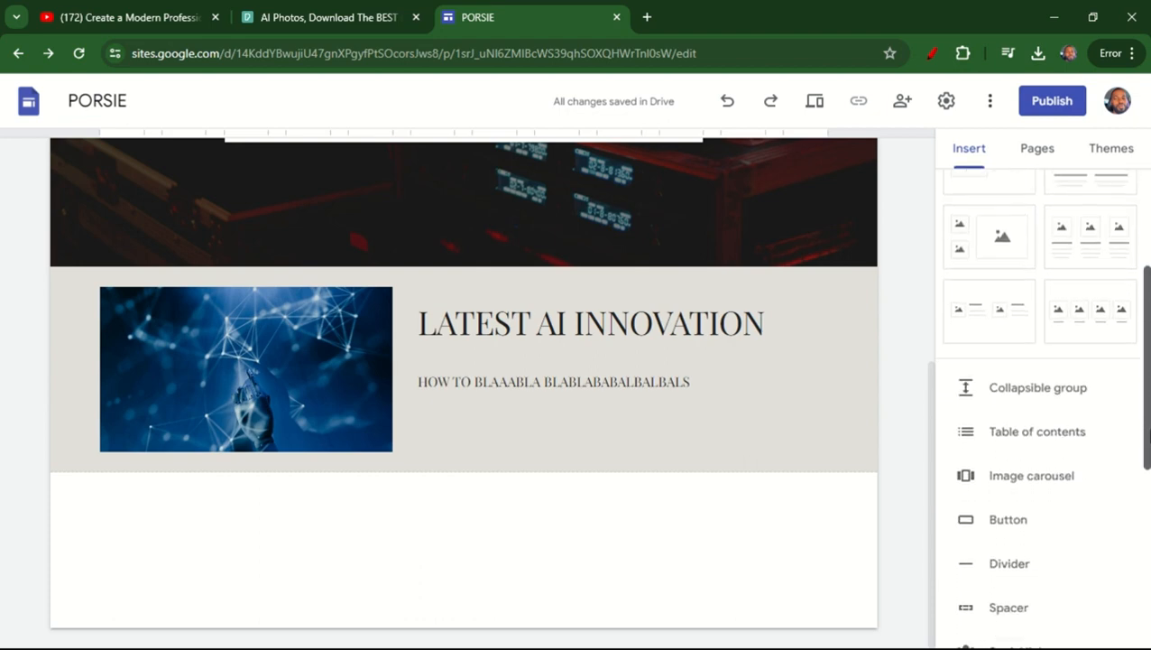
click(1031, 478)
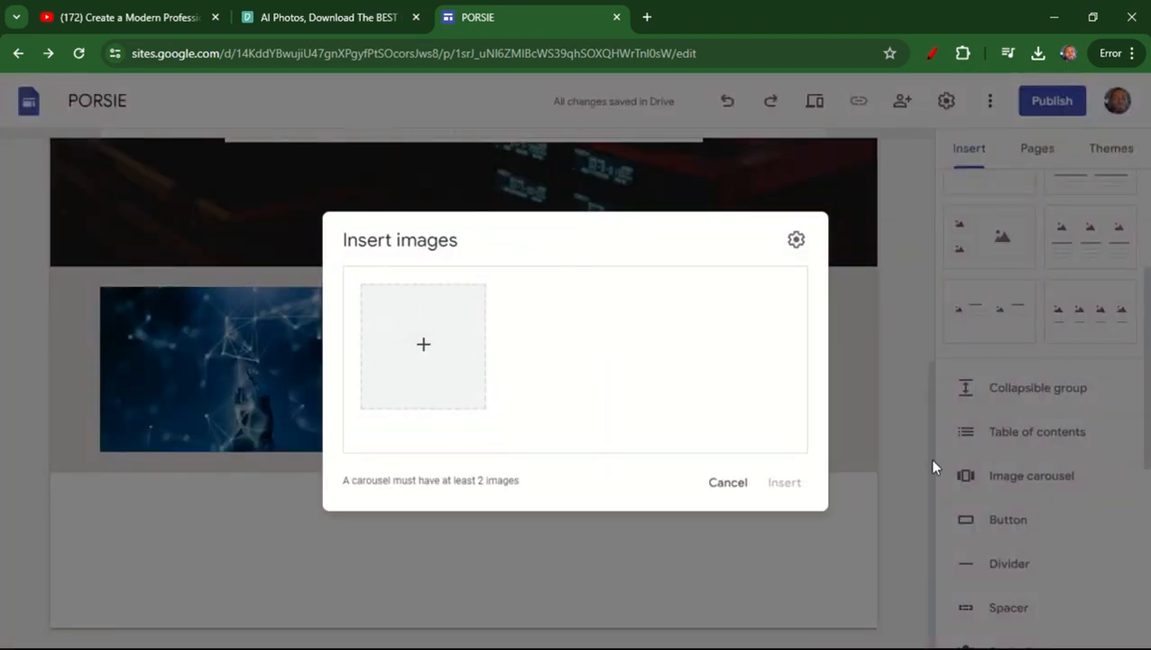
click(732, 492)
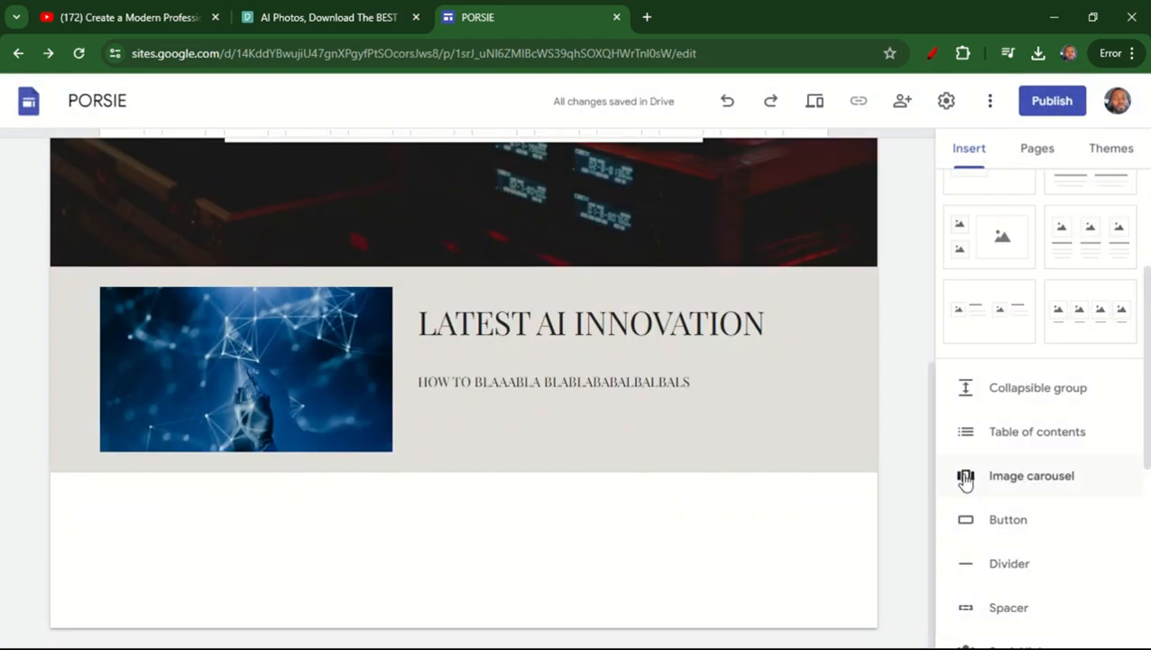
click(993, 527)
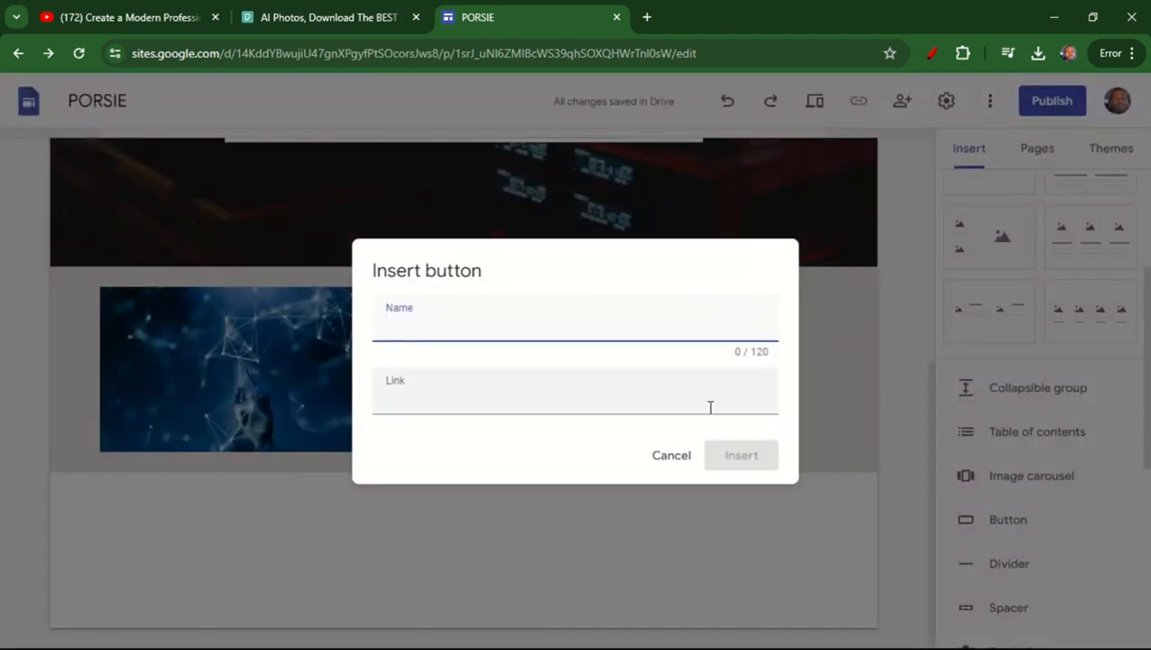
click(683, 456)
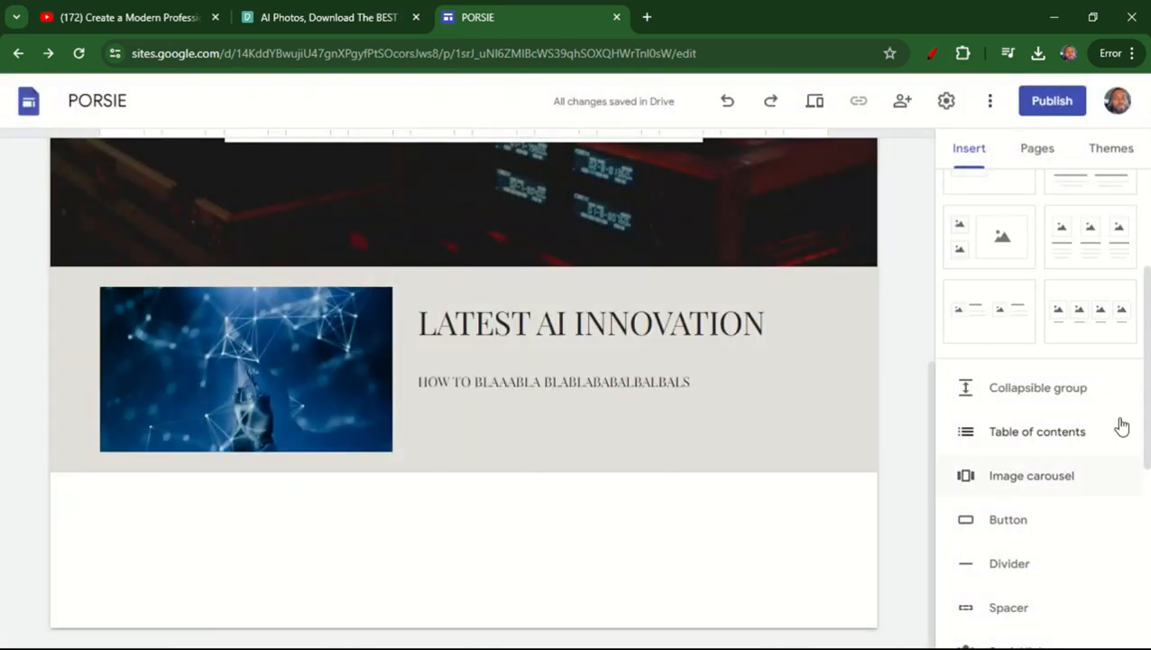
drag(1149, 407, 1150, 349)
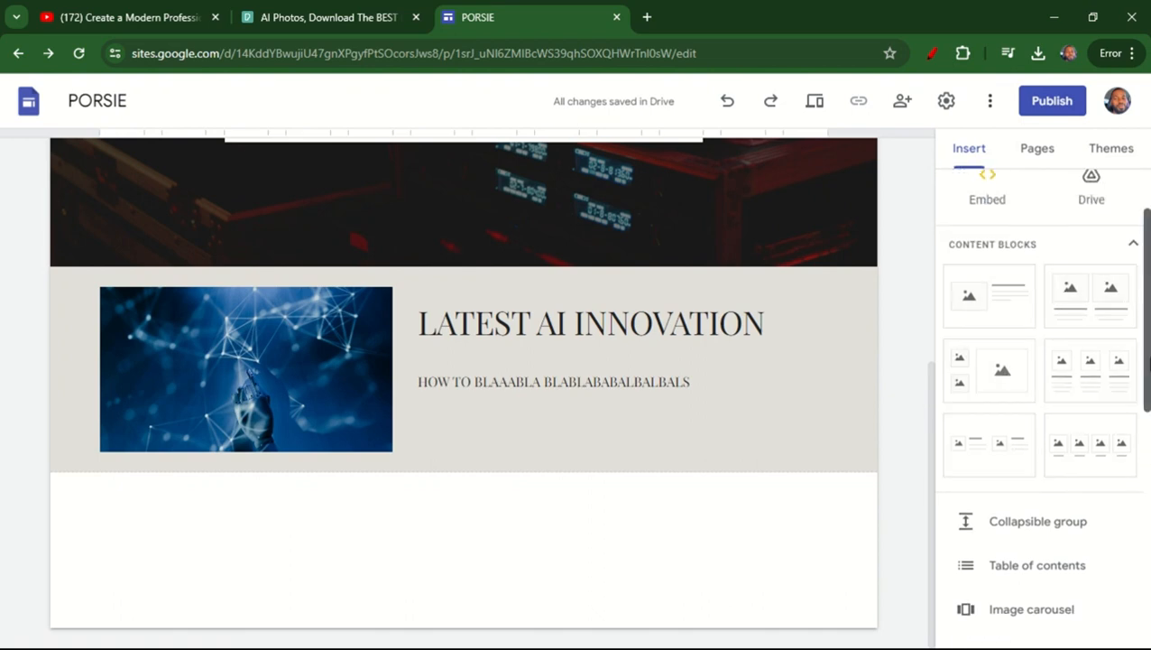
drag(1149, 361, 1143, 580)
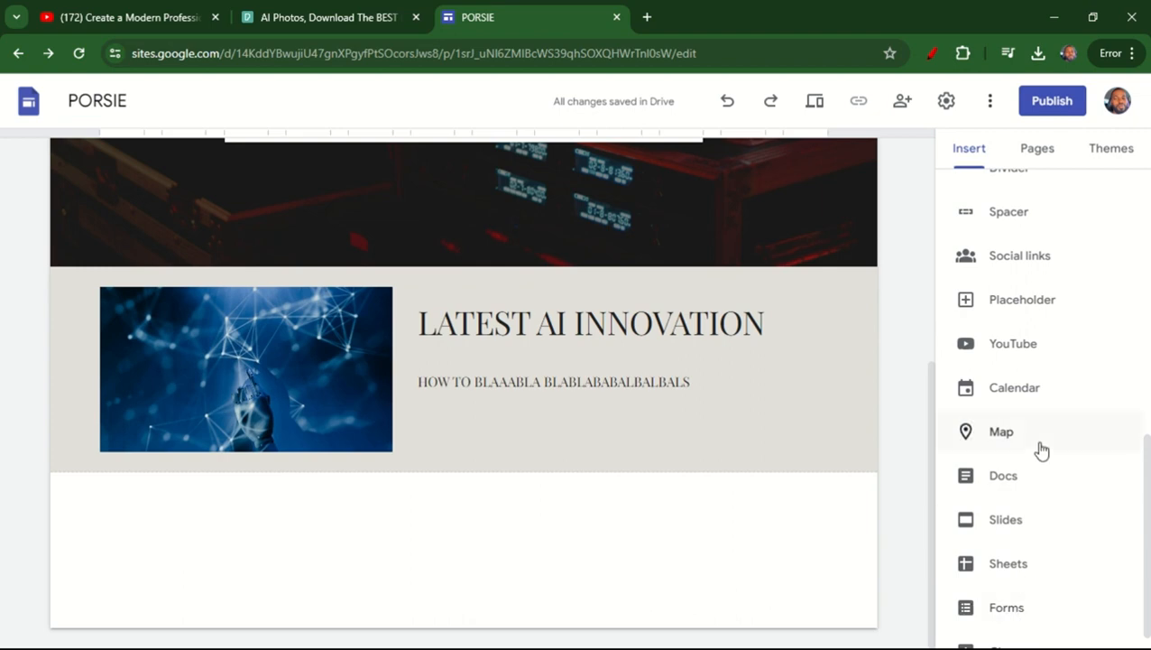
drag(1145, 449, 1148, 289)
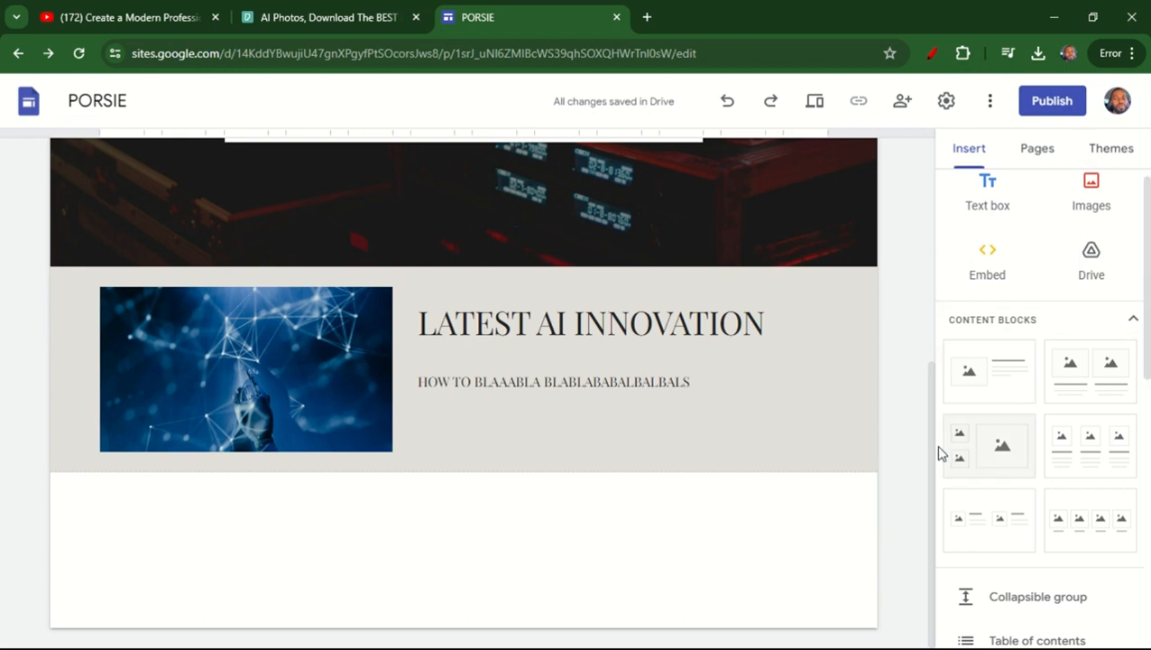
Step: Add the content block with four captioned image placeholders in a row below the AI innovation section
drag(932, 446, 964, 196)
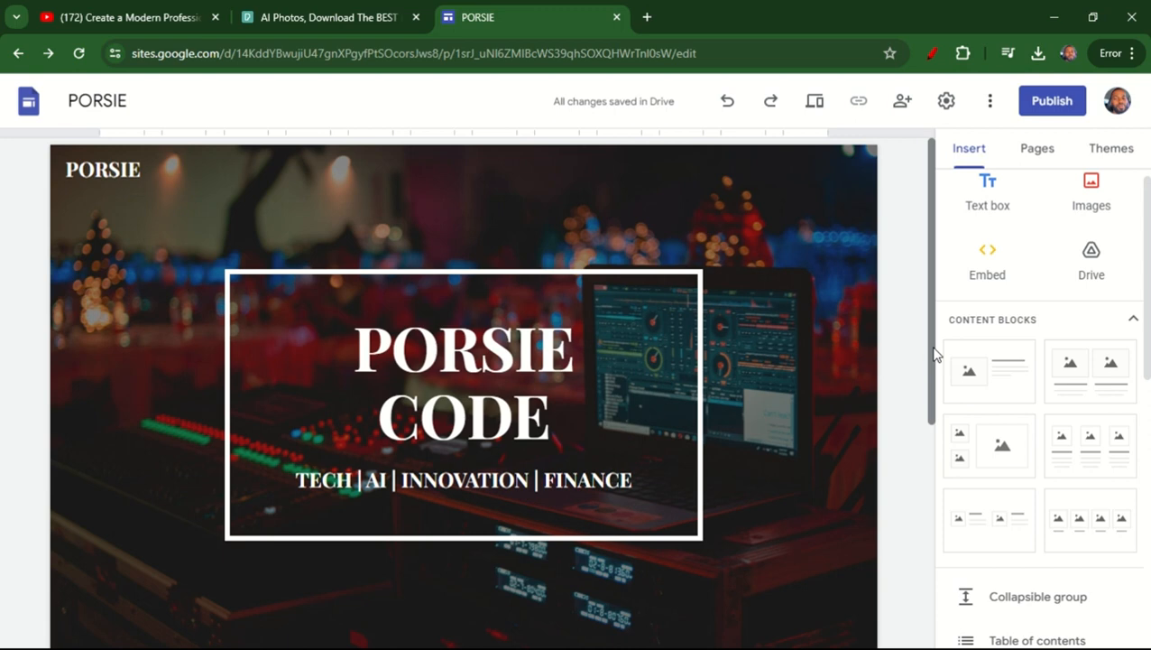
drag(936, 354, 916, 457)
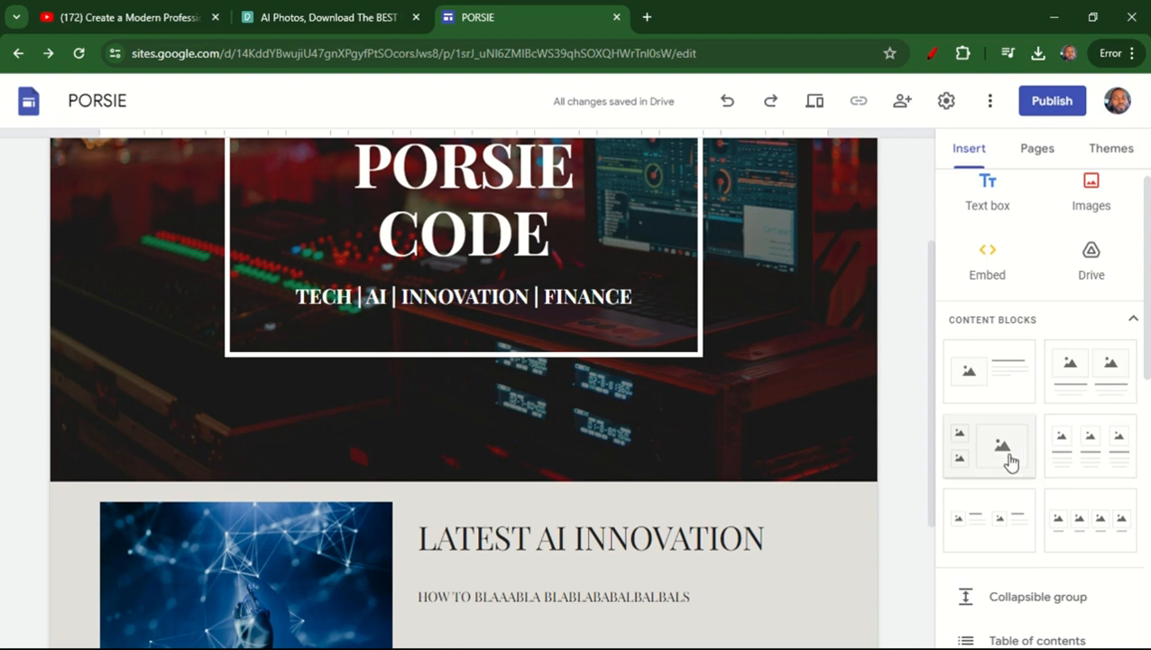
scroll(978, 328, down, 2)
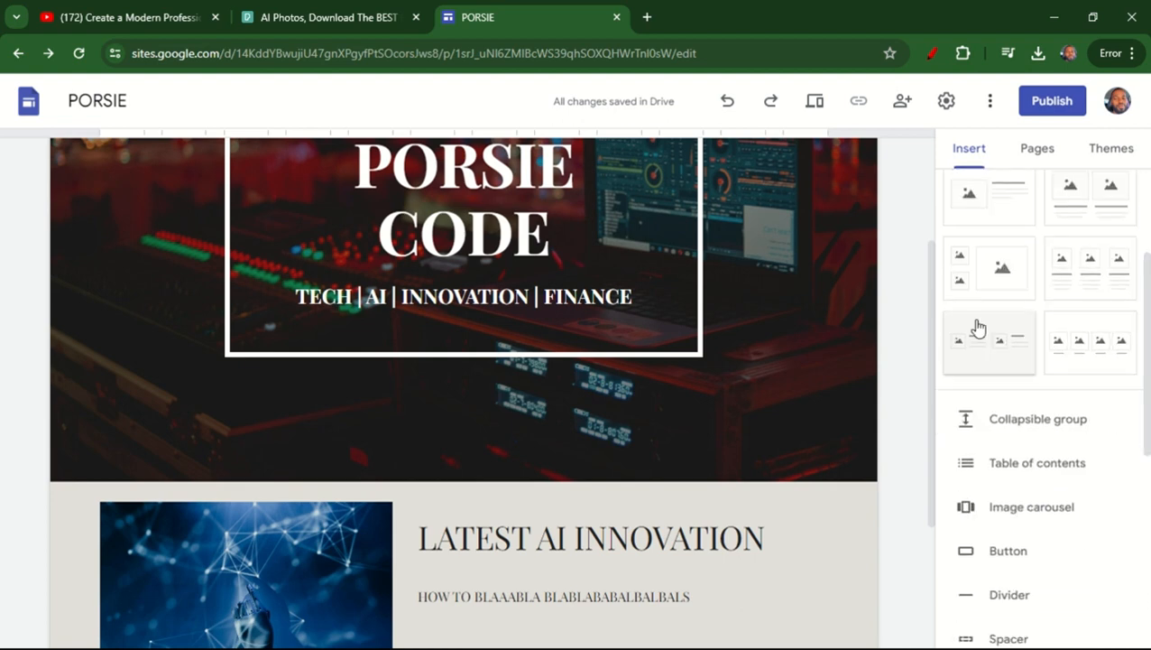
scroll(1083, 326, down, 1)
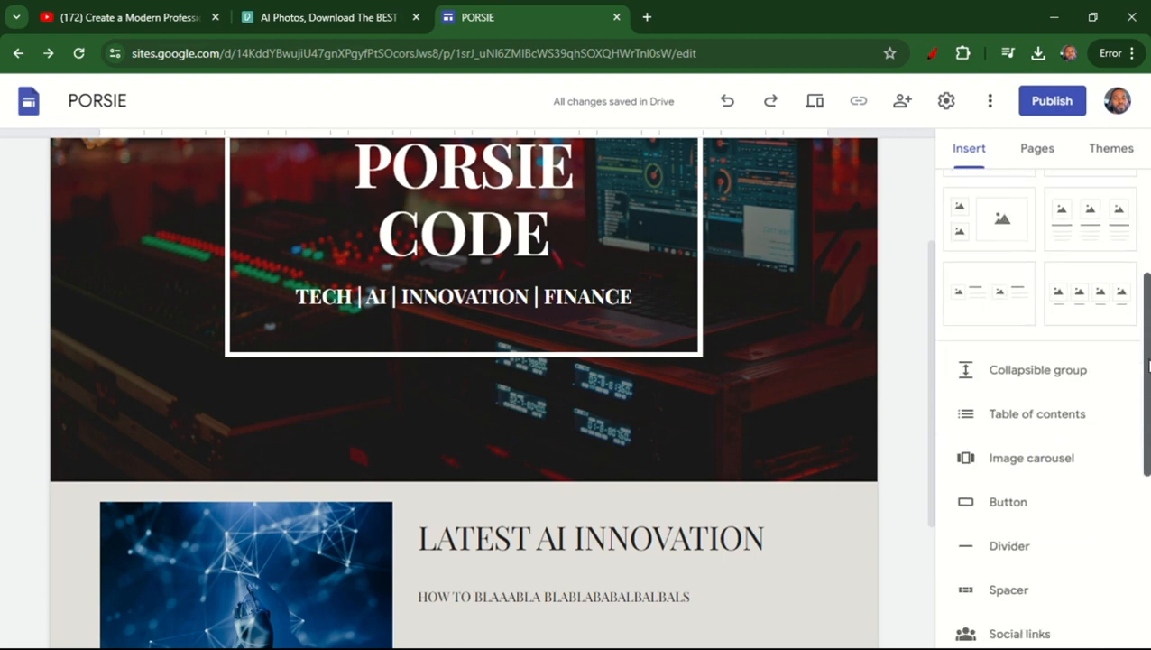
drag(1115, 325, 534, 601)
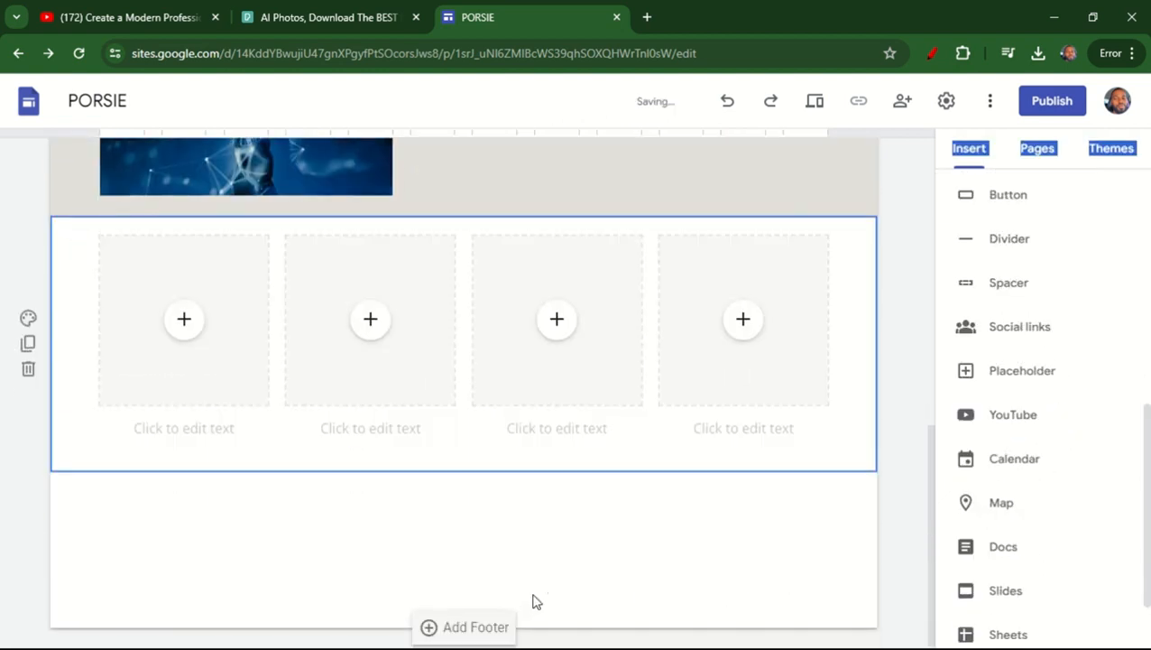
Step: Start a social media links element and enter "#instagram", "#" and "#" as its three links
click(1018, 341)
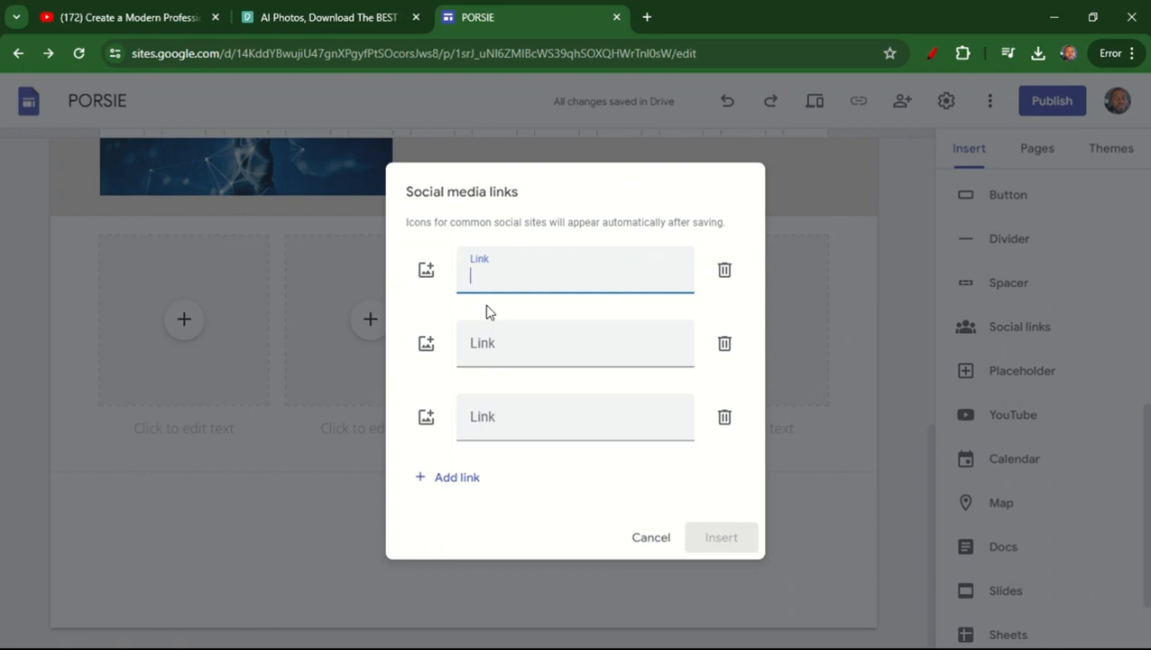
text(#INSTAG)
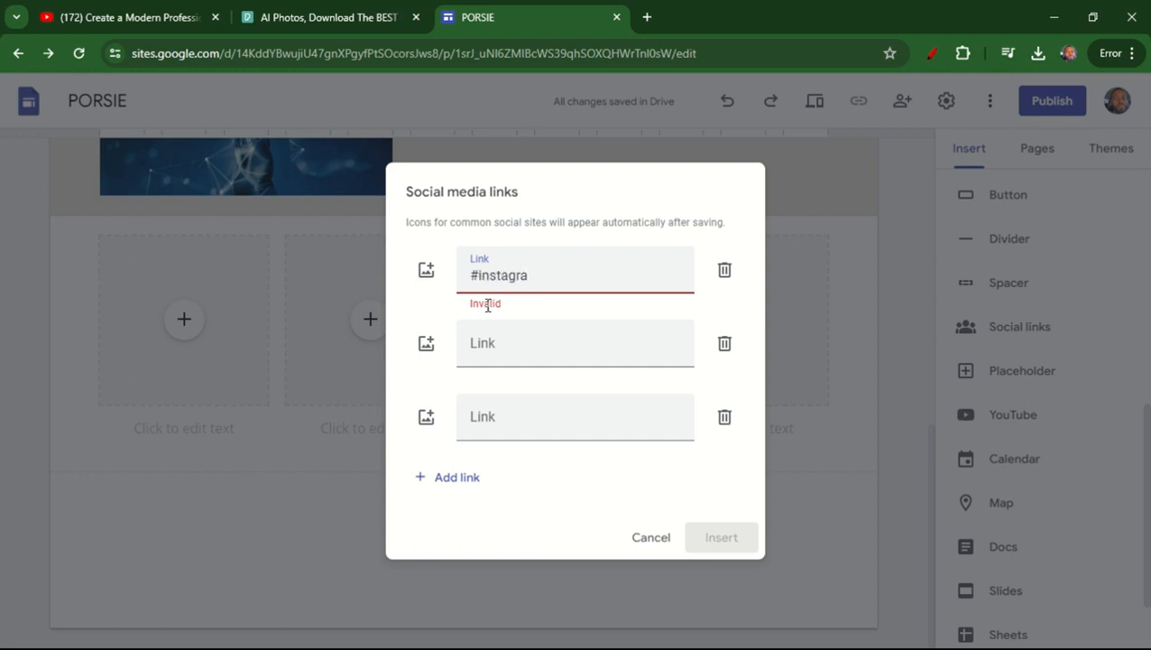
click(502, 335)
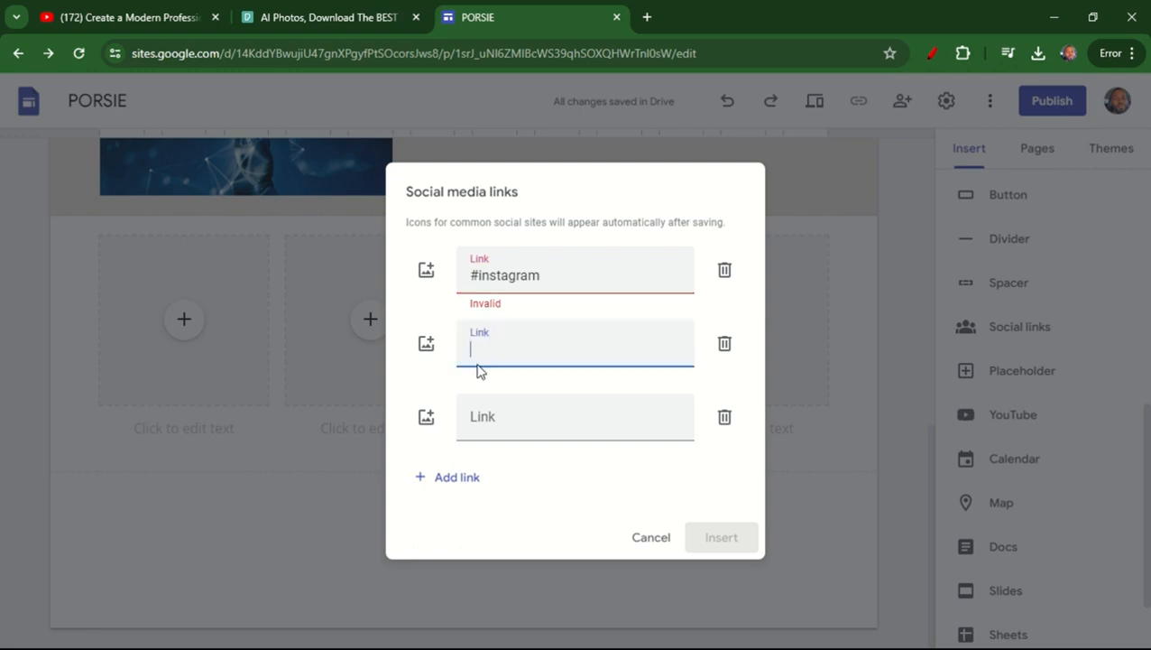
text(#)
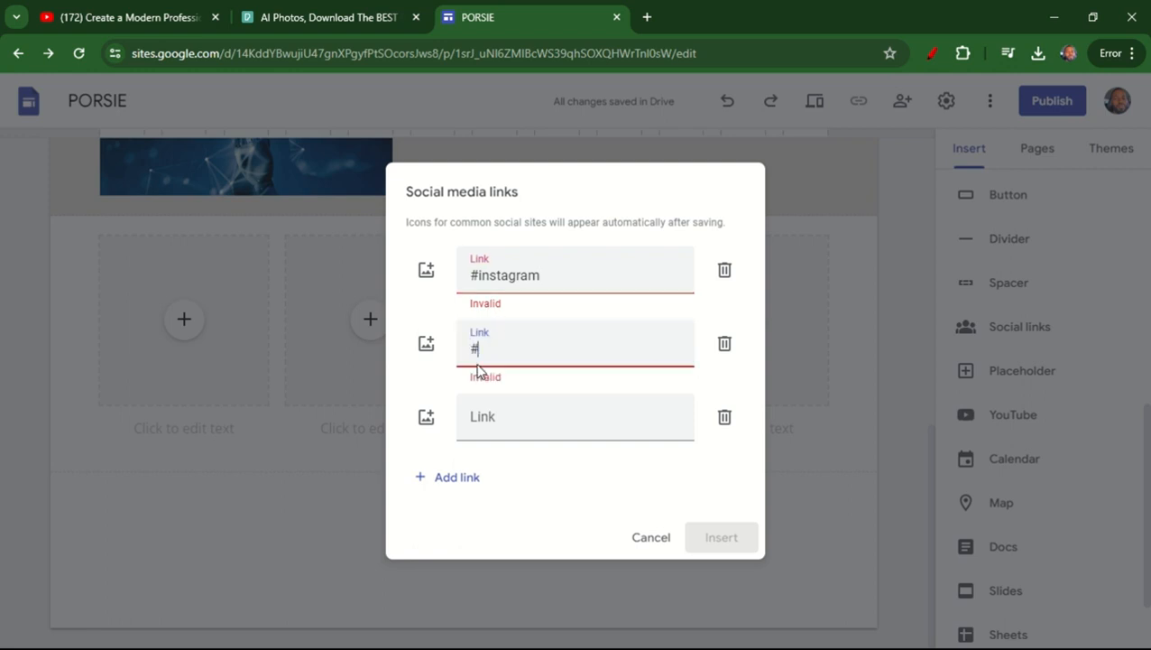
click(498, 432)
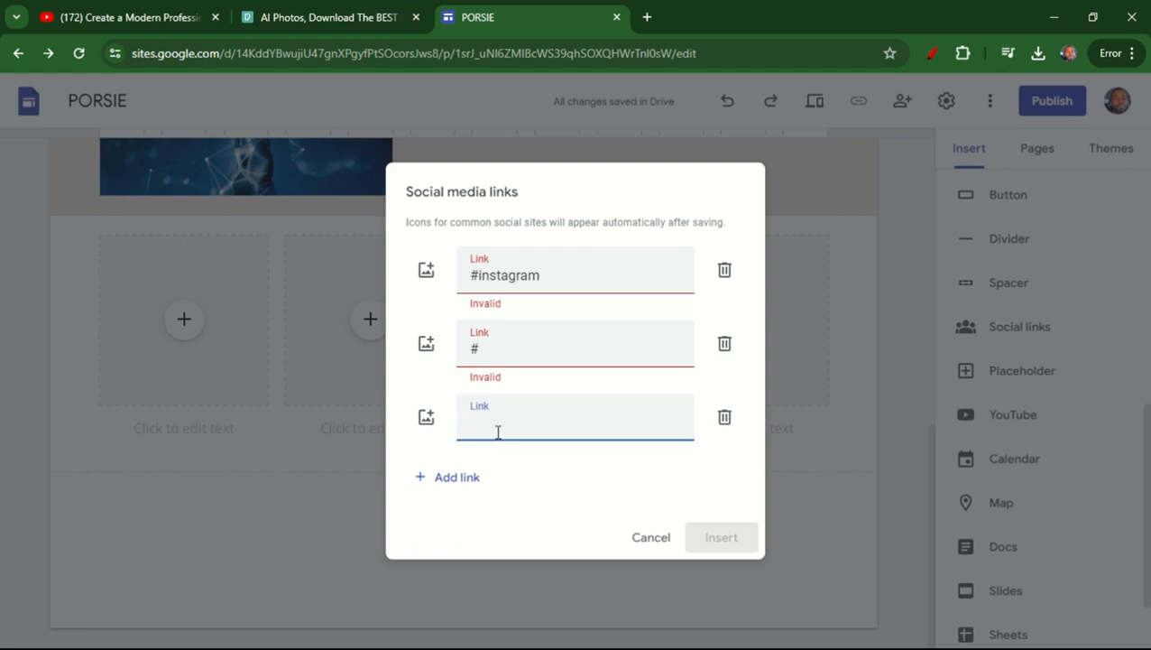
text(#)
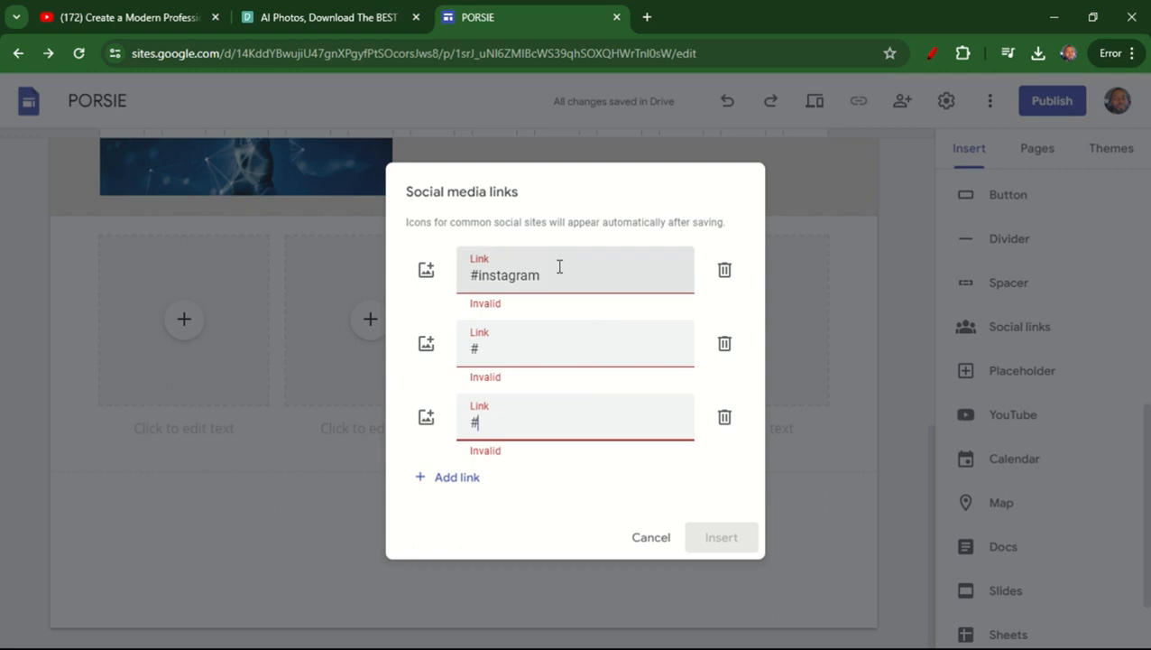
Step: Replace the first social media link with facebook.com
drag(561, 268, 454, 280)
key(BackSpace)
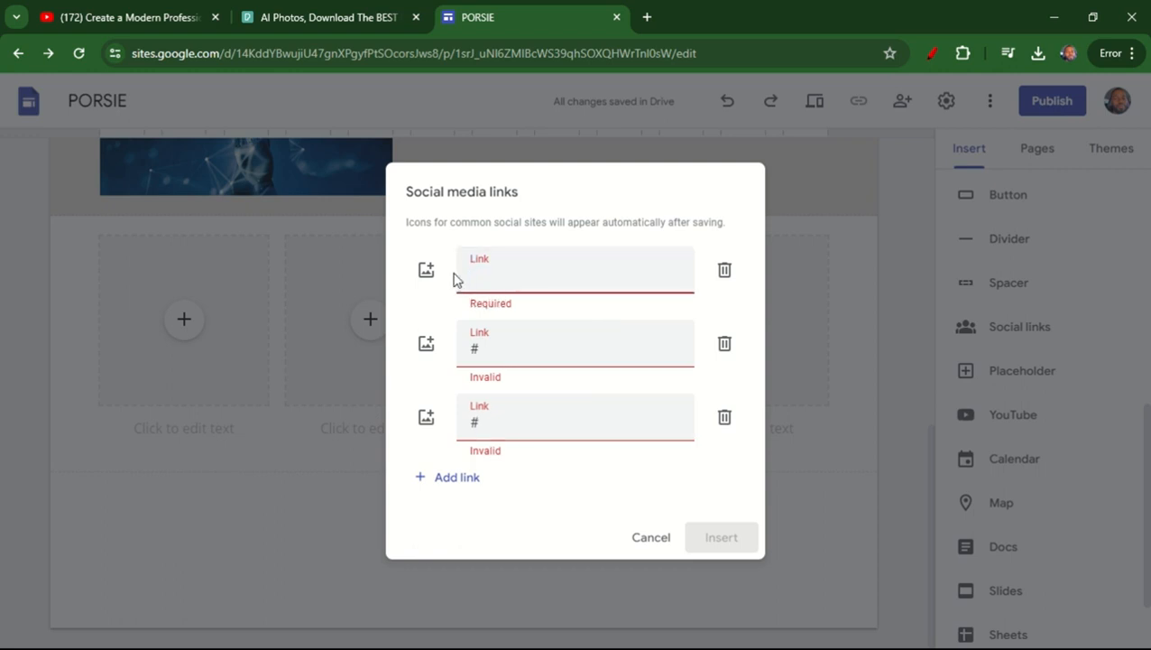
text(facebook.com)
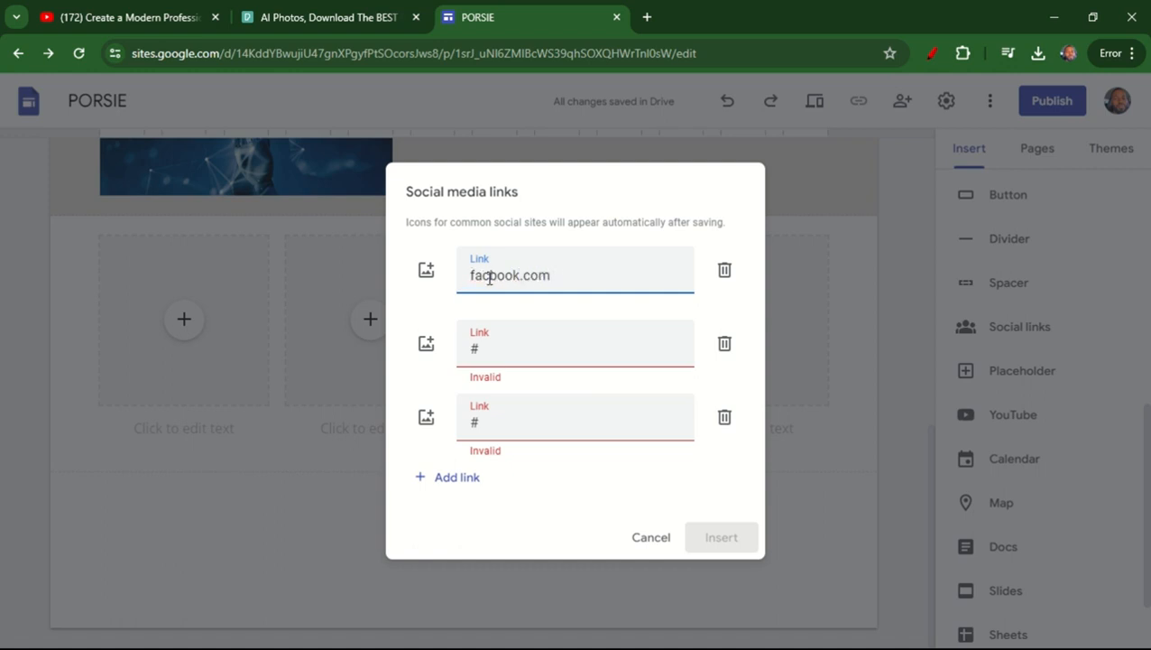
click(489, 278)
text(e)
Step: Remove the two remaining "#" links and insert the social media links element on the page
click(497, 351)
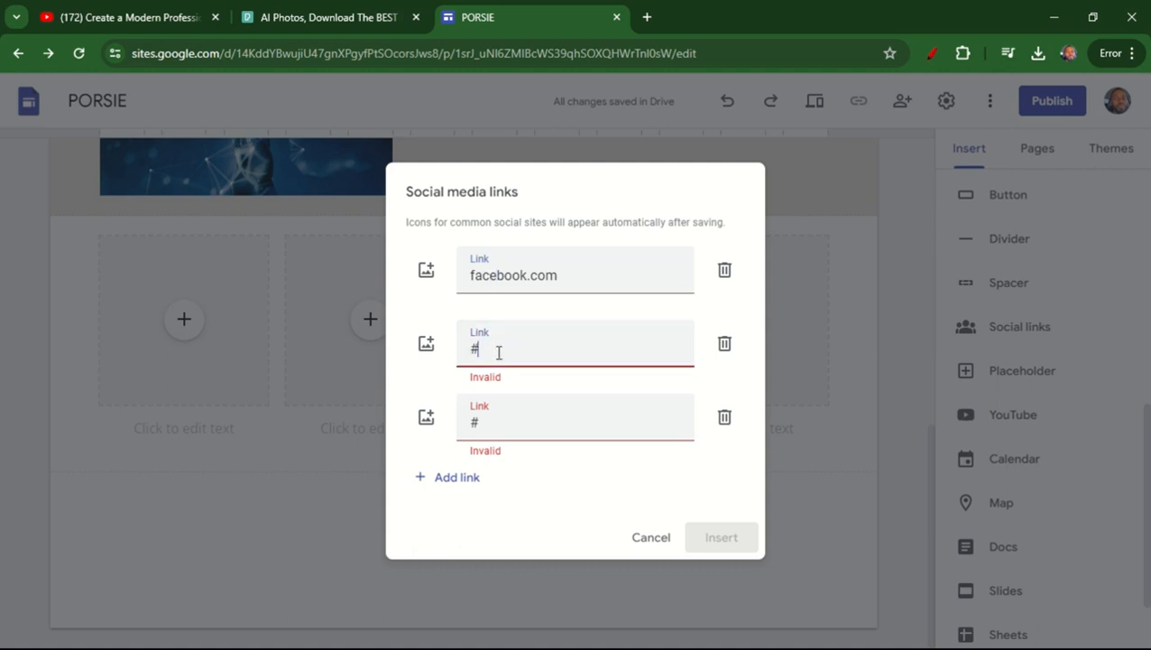
click(729, 346)
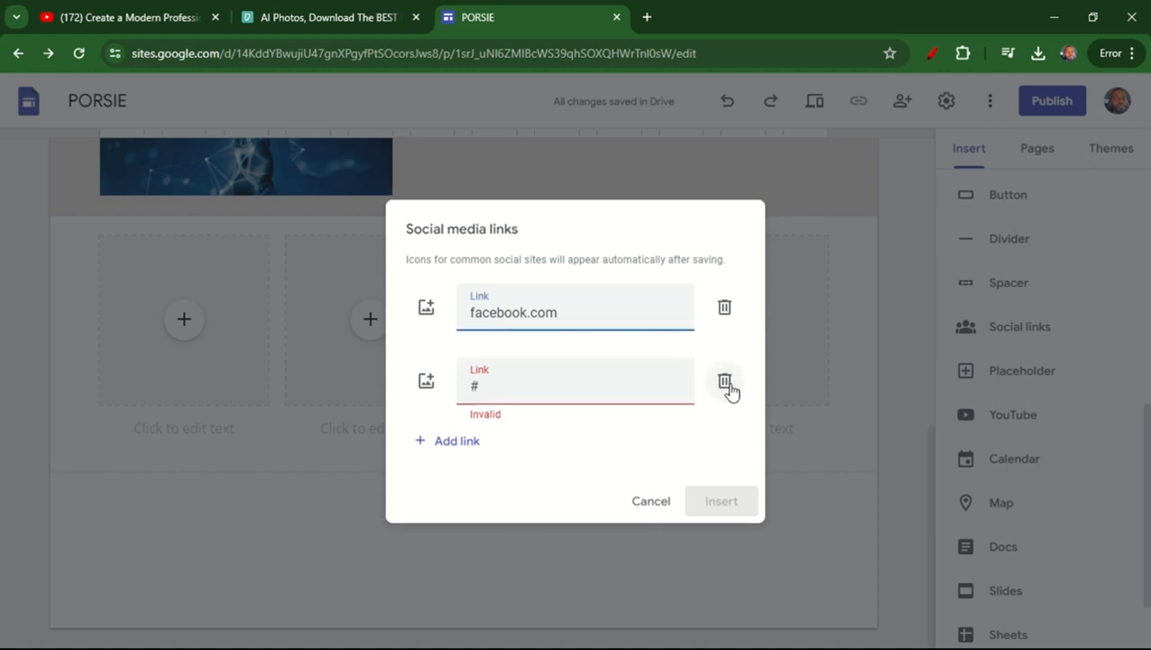
click(730, 389)
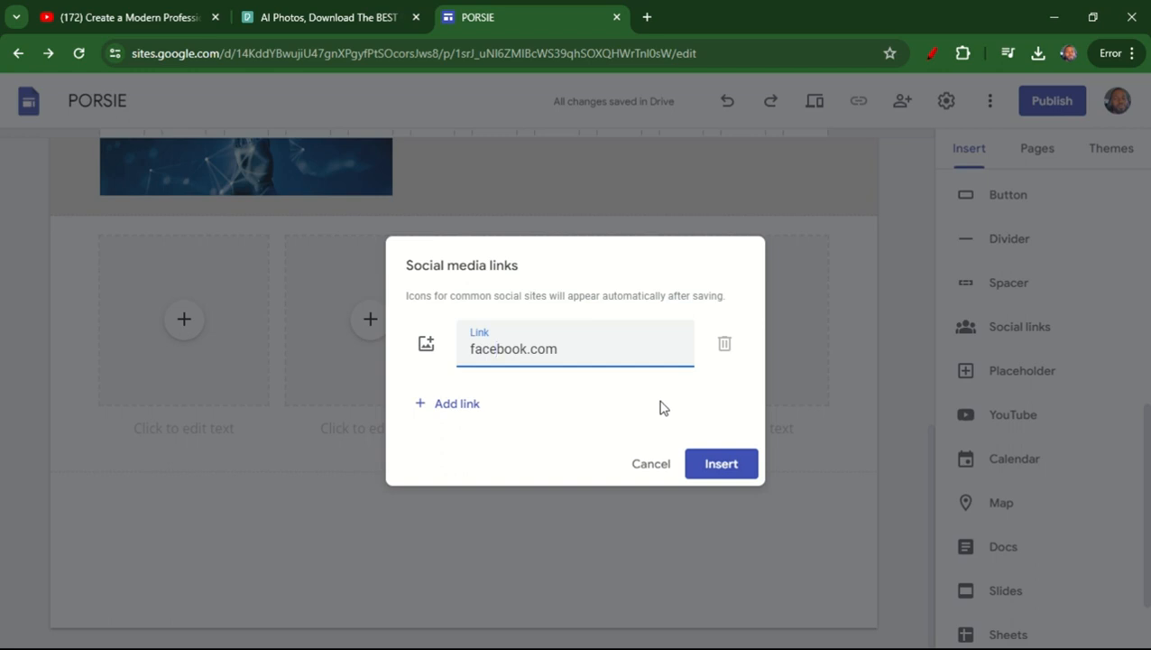
click(736, 463)
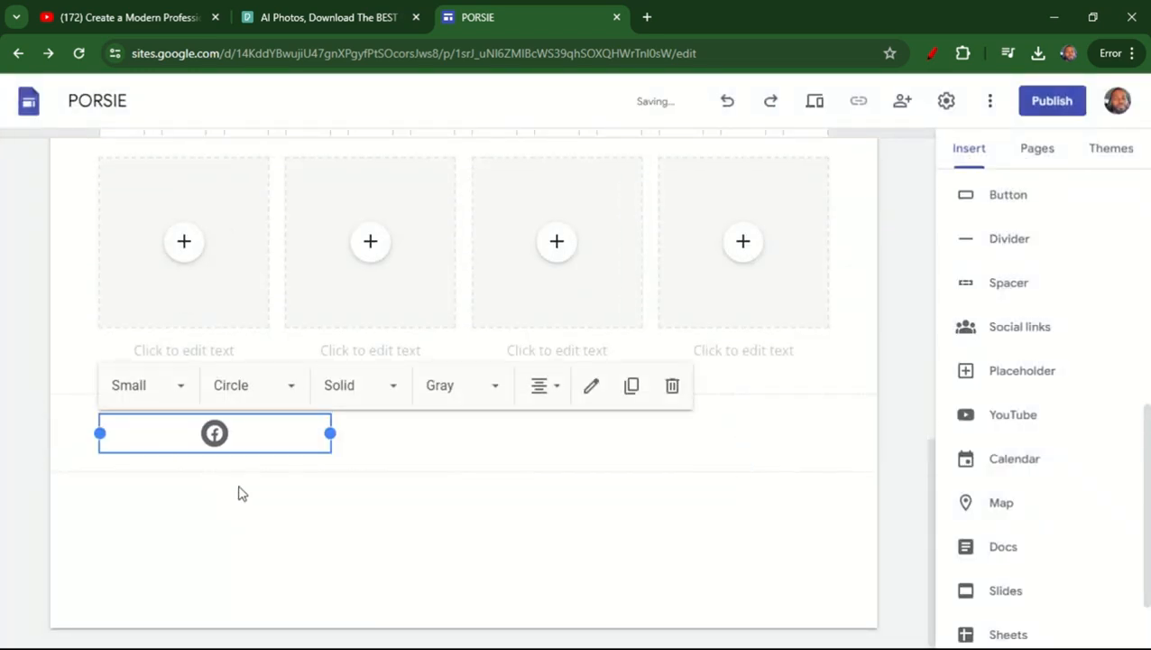
click(238, 487)
click(222, 435)
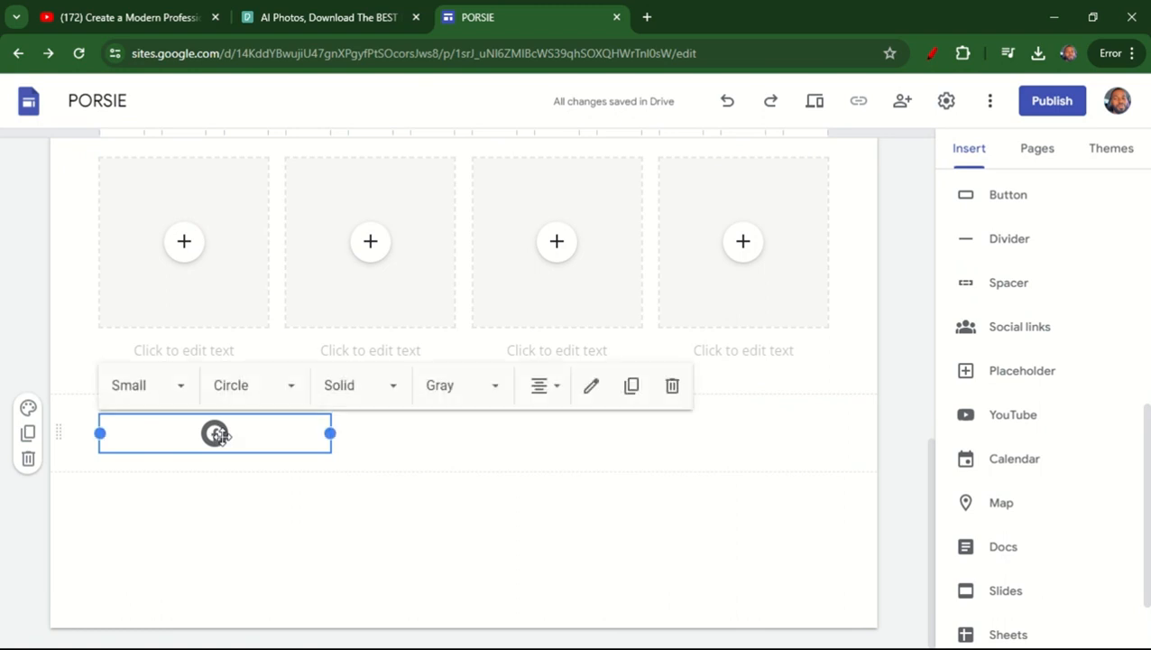
click(498, 458)
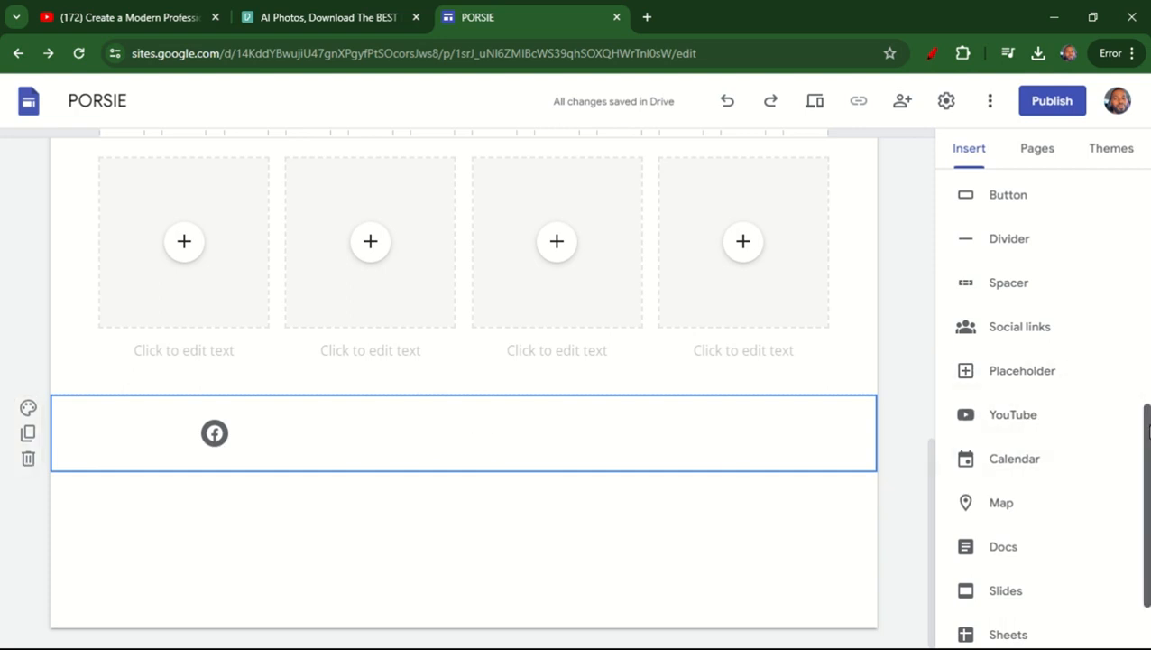
Step: Add an empty placeholder below the social media icon
scroll(1148, 431, up, 2)
scroll(1082, 442, down, 1)
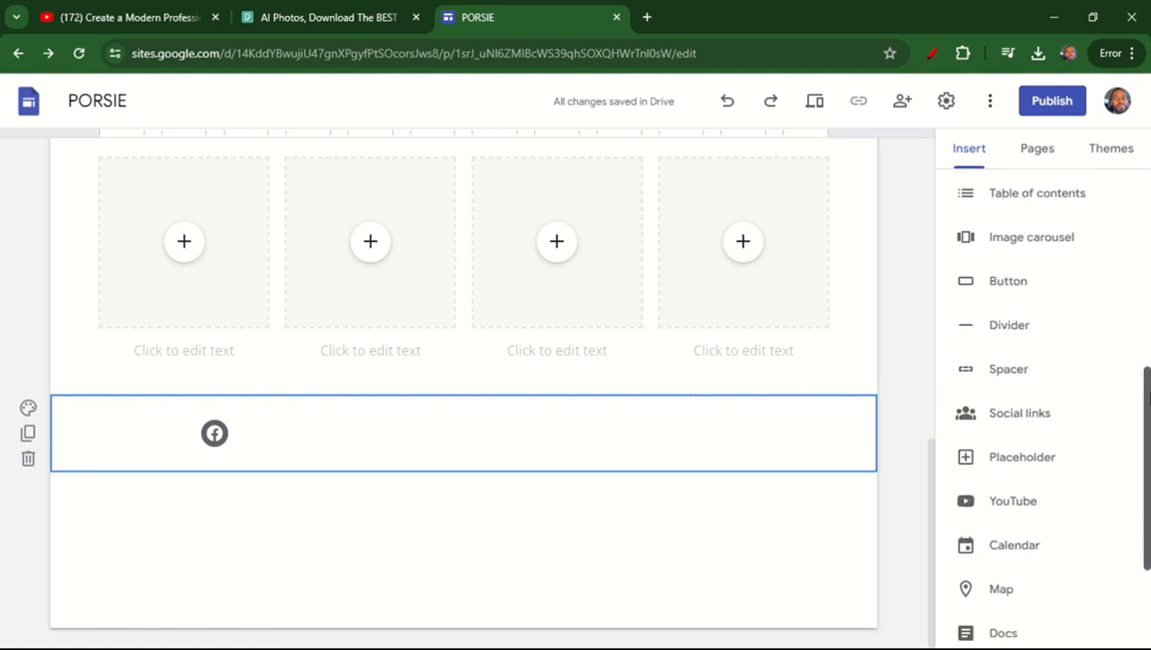
click(1022, 458)
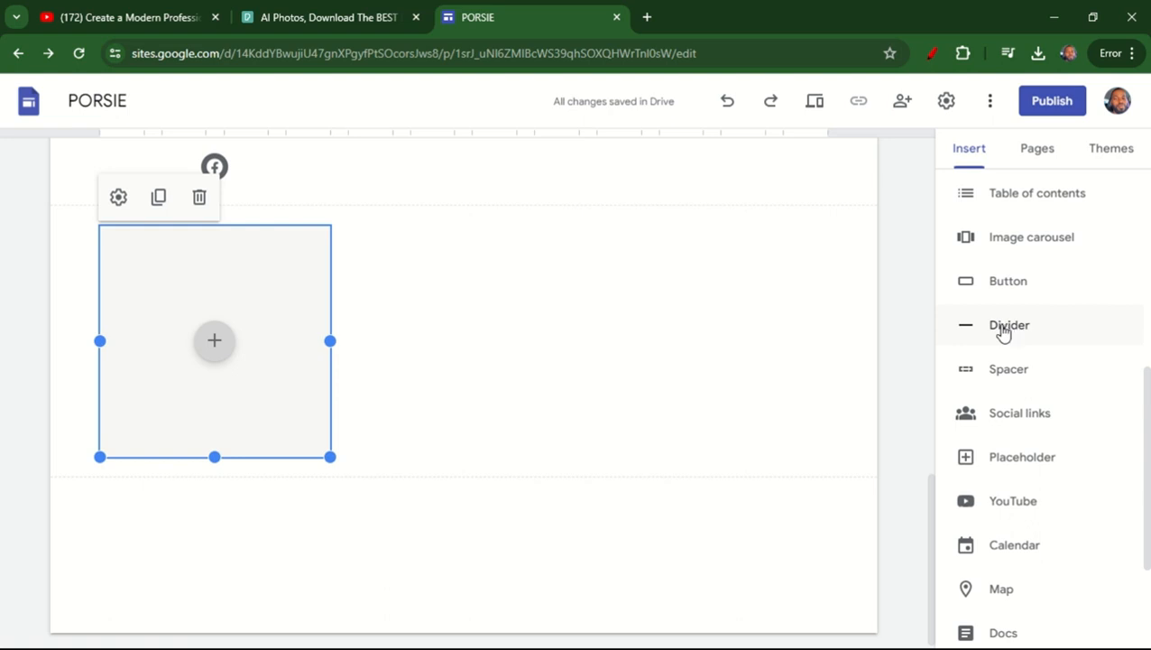
click(1002, 289)
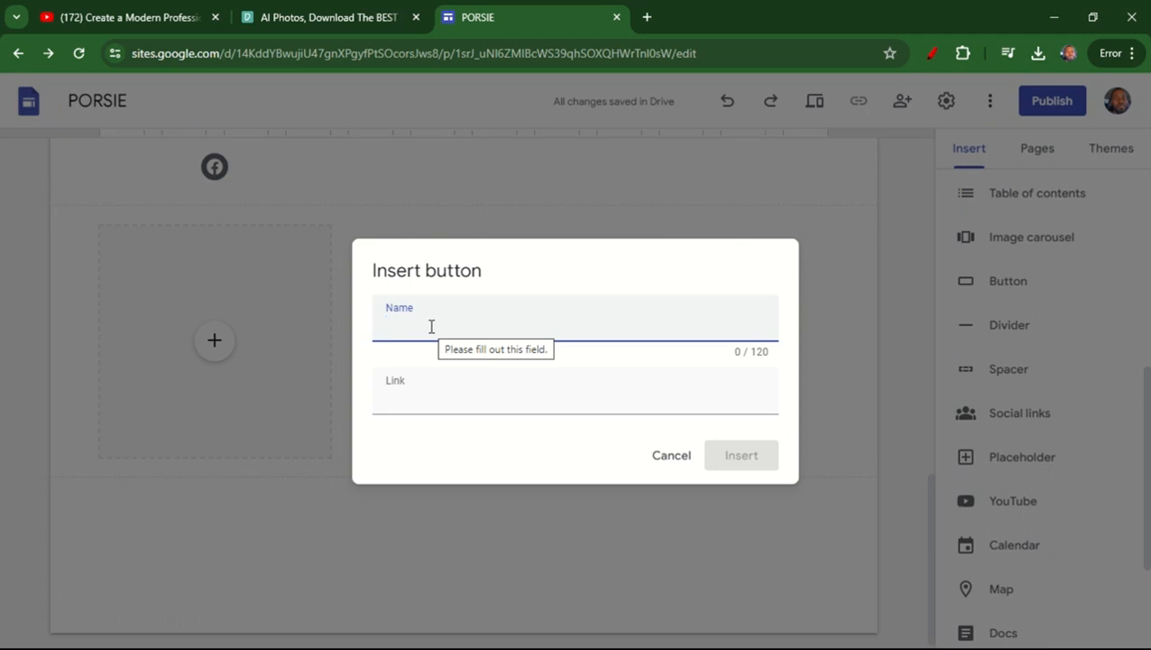
text(c)
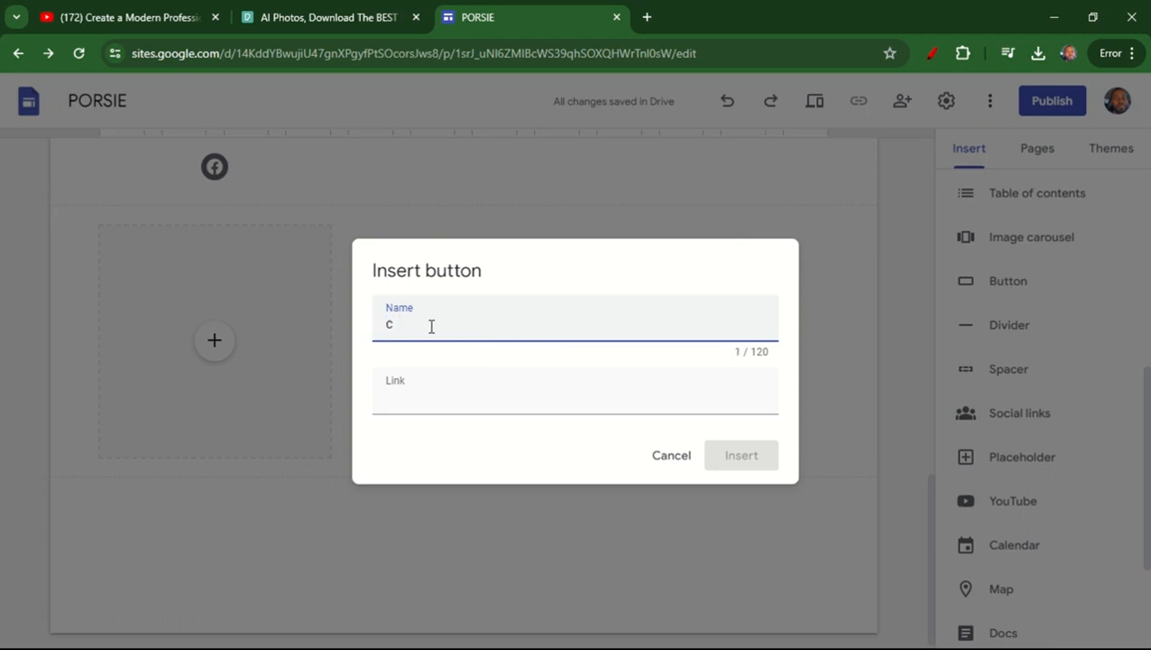
click(644, 464)
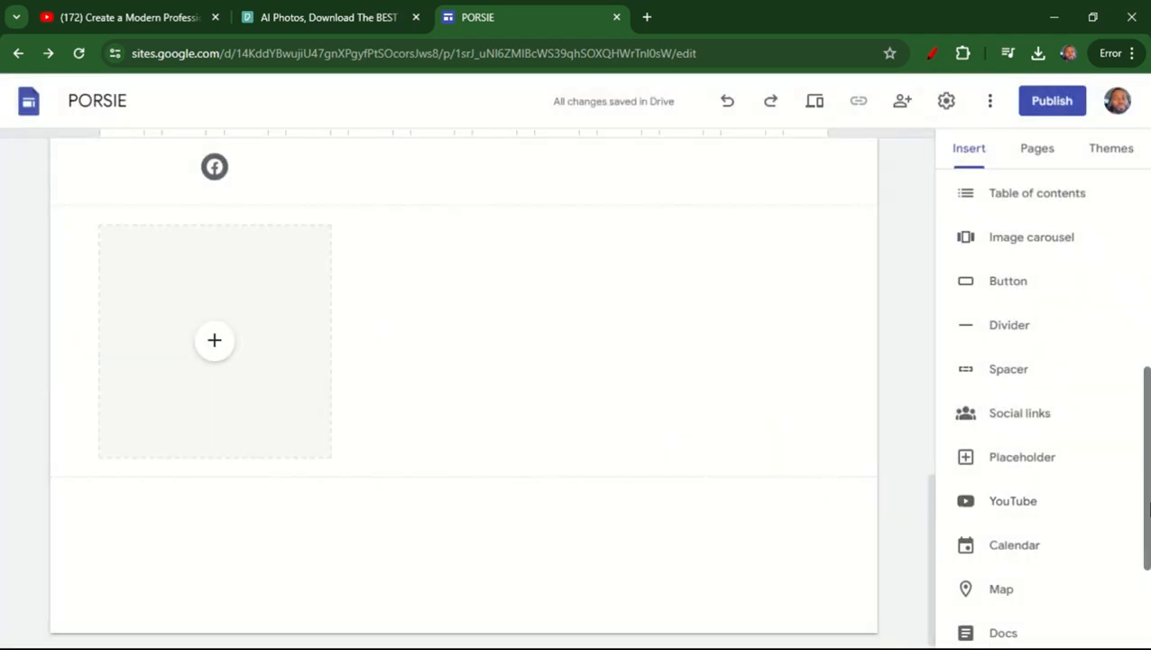
Step: Insert a button named "posiecode" with the link "porfkjbkc" and move it into the header beneath the framed title
scroll(963, 511, up, 5)
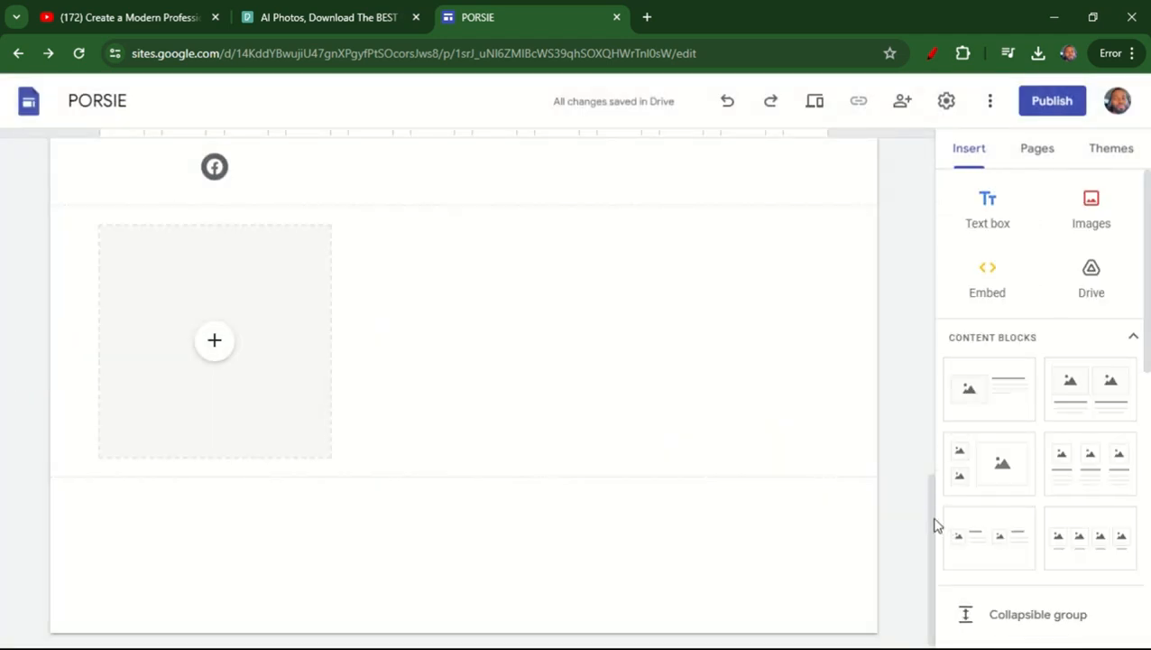
drag(935, 523, 910, 197)
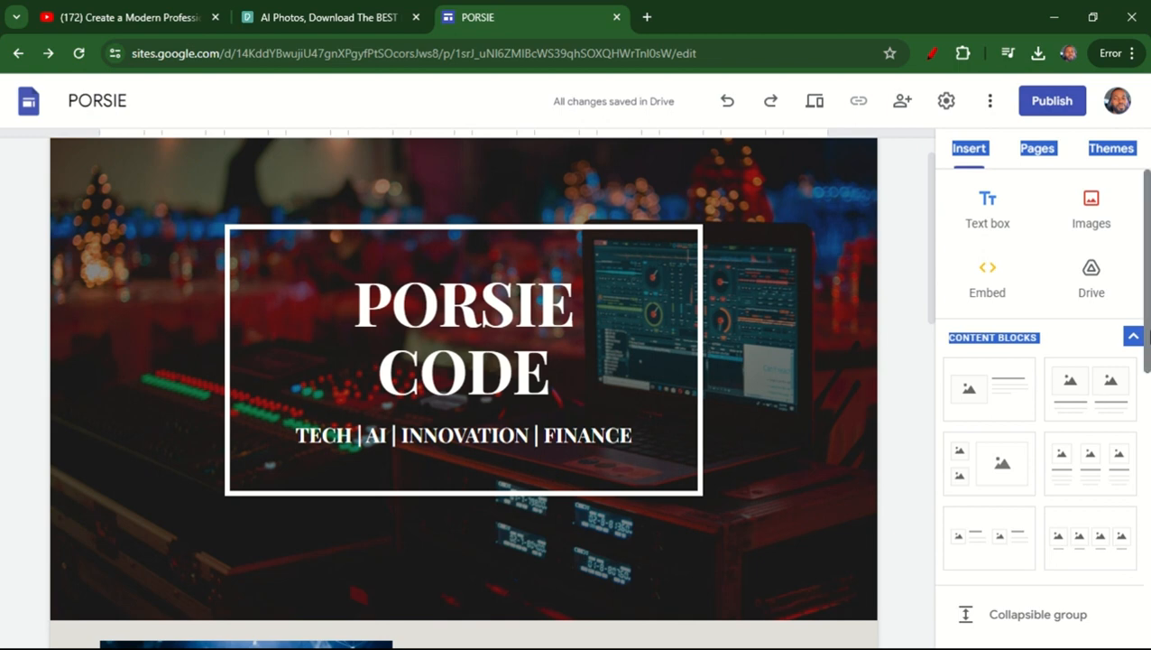
drag(1149, 337, 1149, 564)
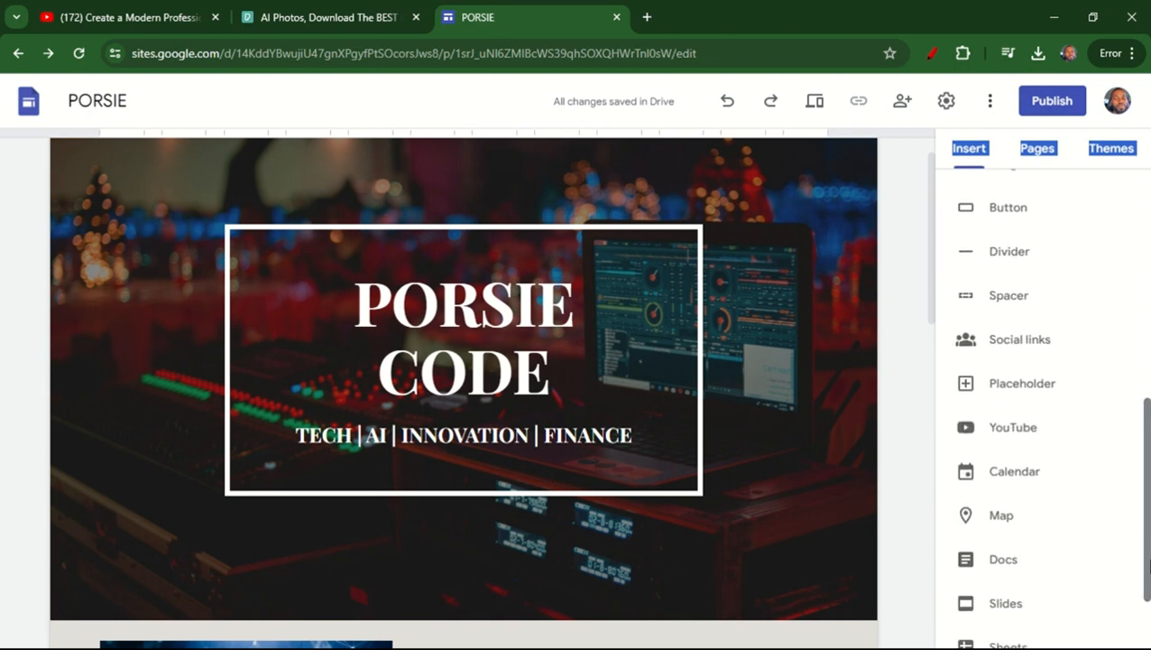
click(1017, 210)
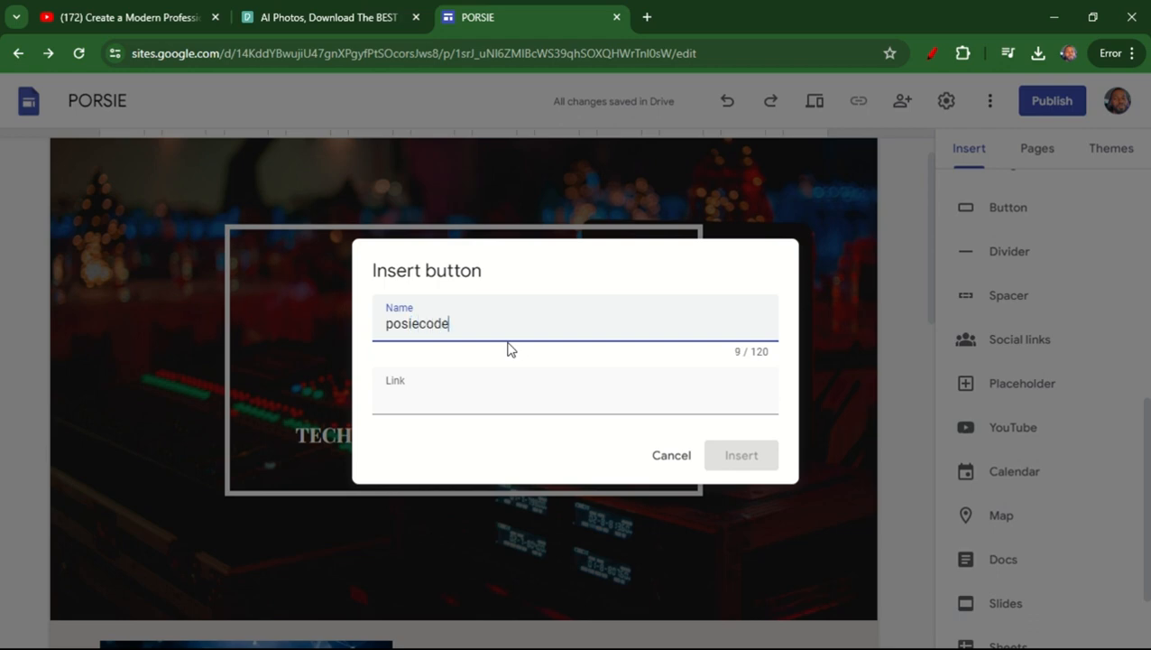
click(493, 394)
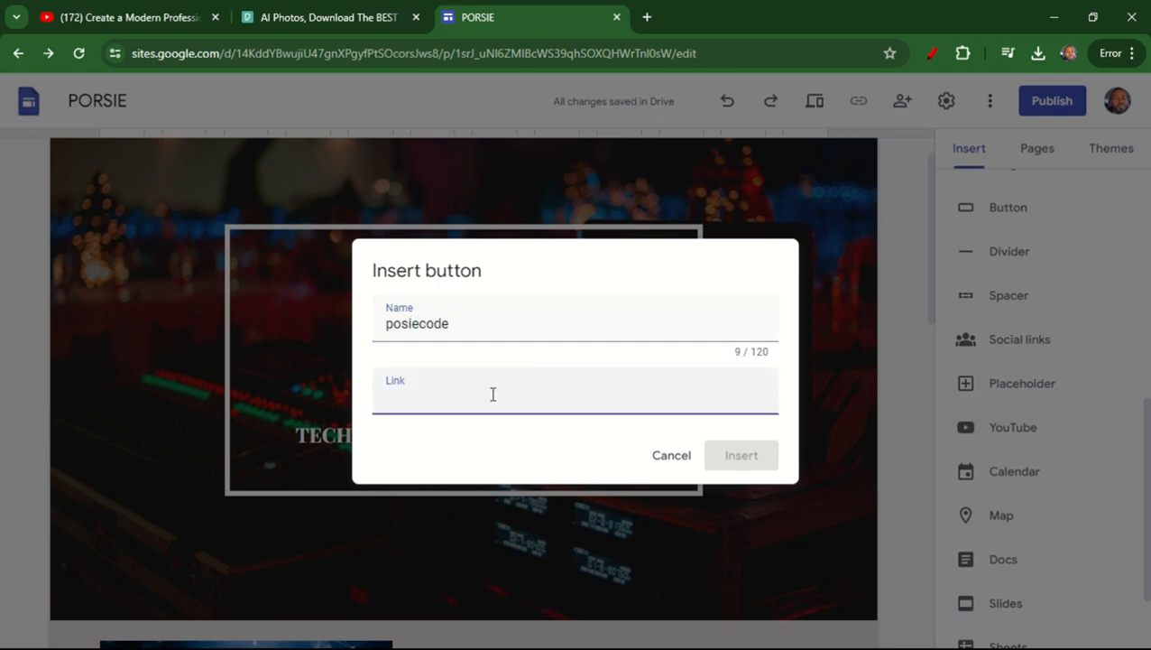
text(porfkjbkc)
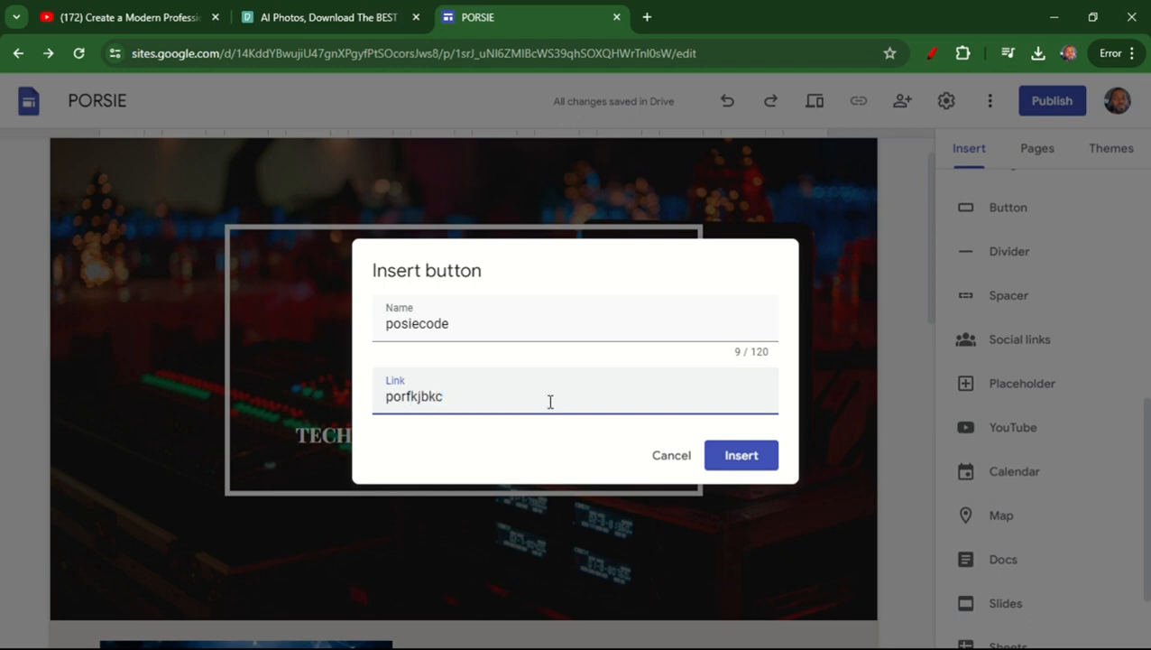
click(735, 455)
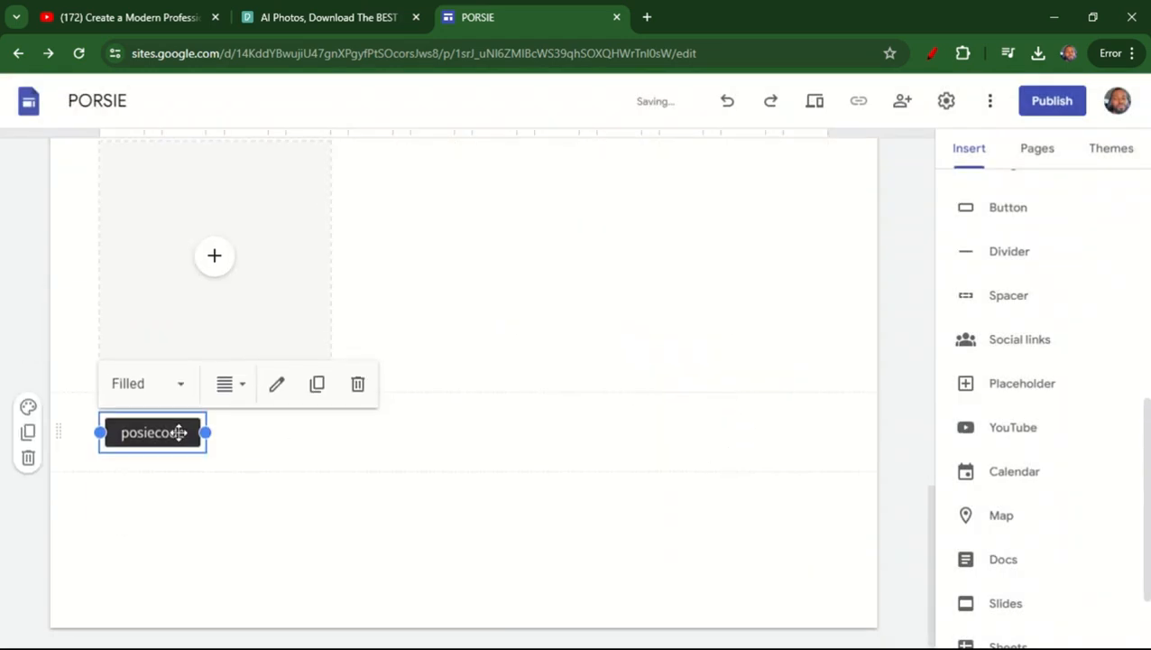
drag(153, 439, 379, 378)
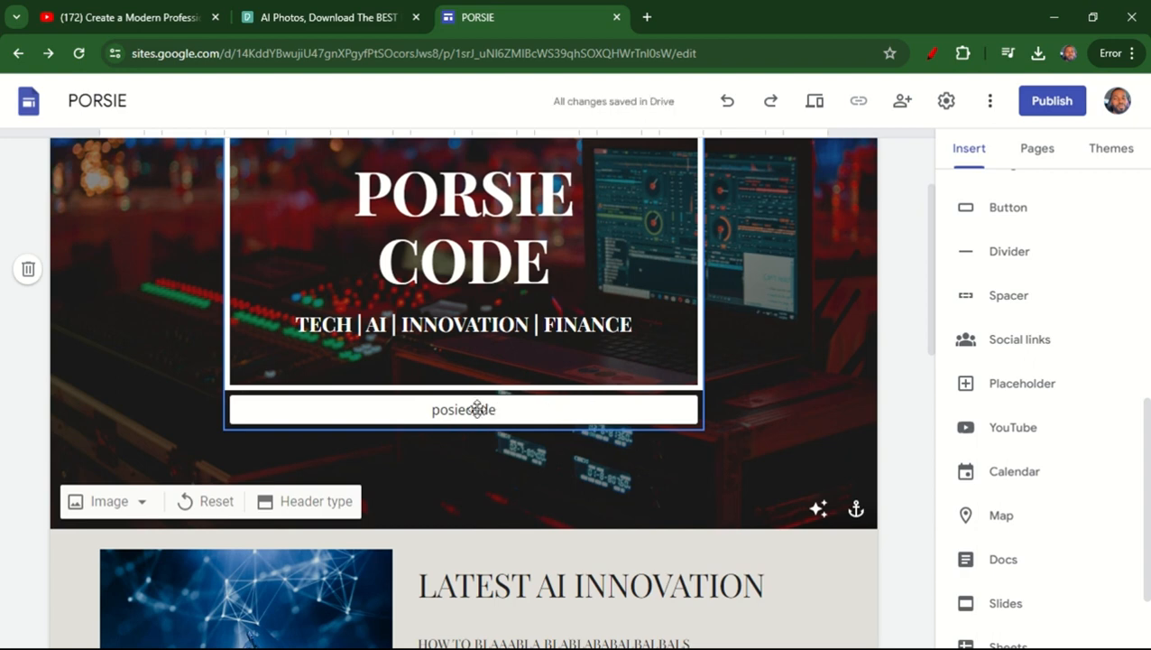
double_click(585, 411)
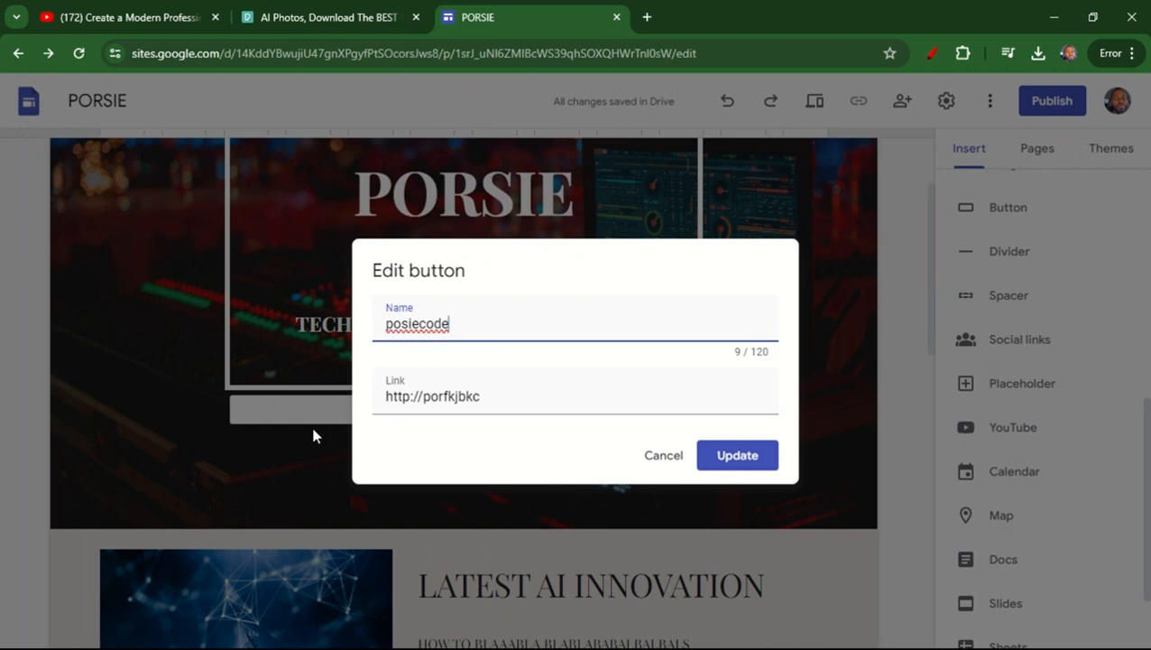
click(664, 455)
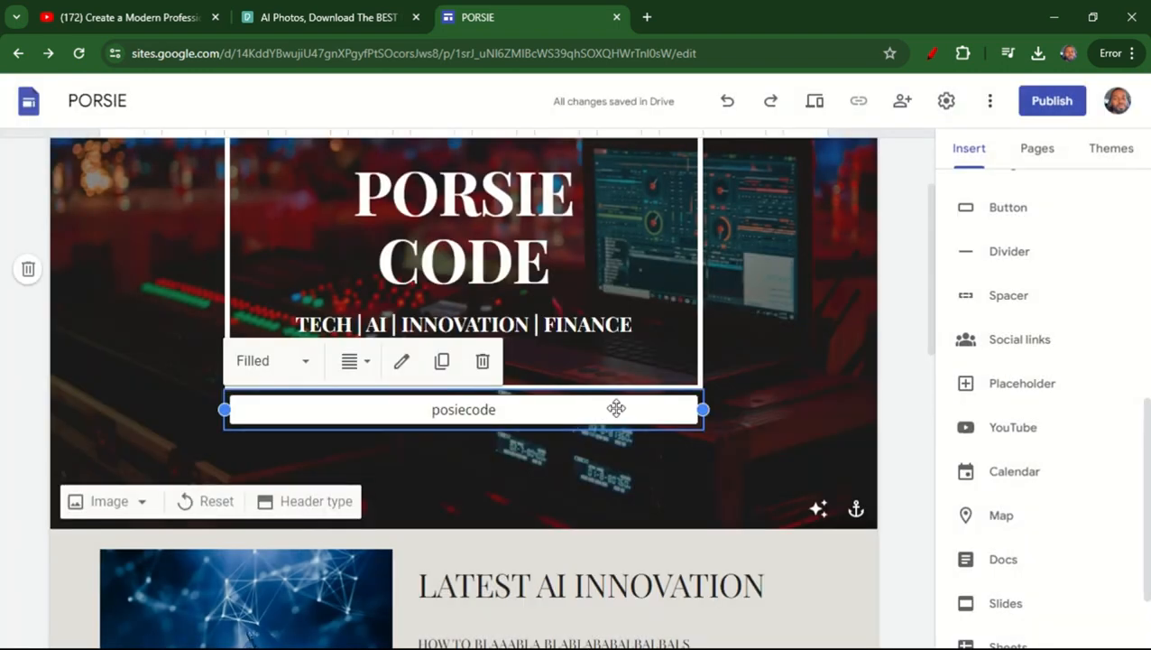
click(351, 362)
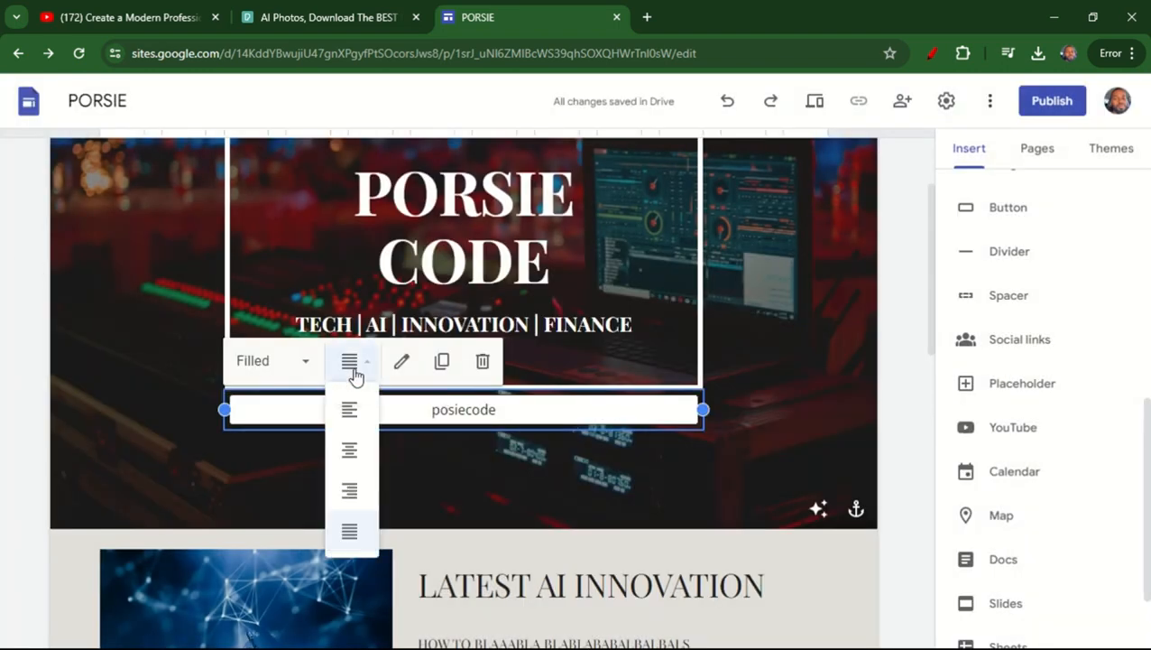
click(404, 362)
click(668, 470)
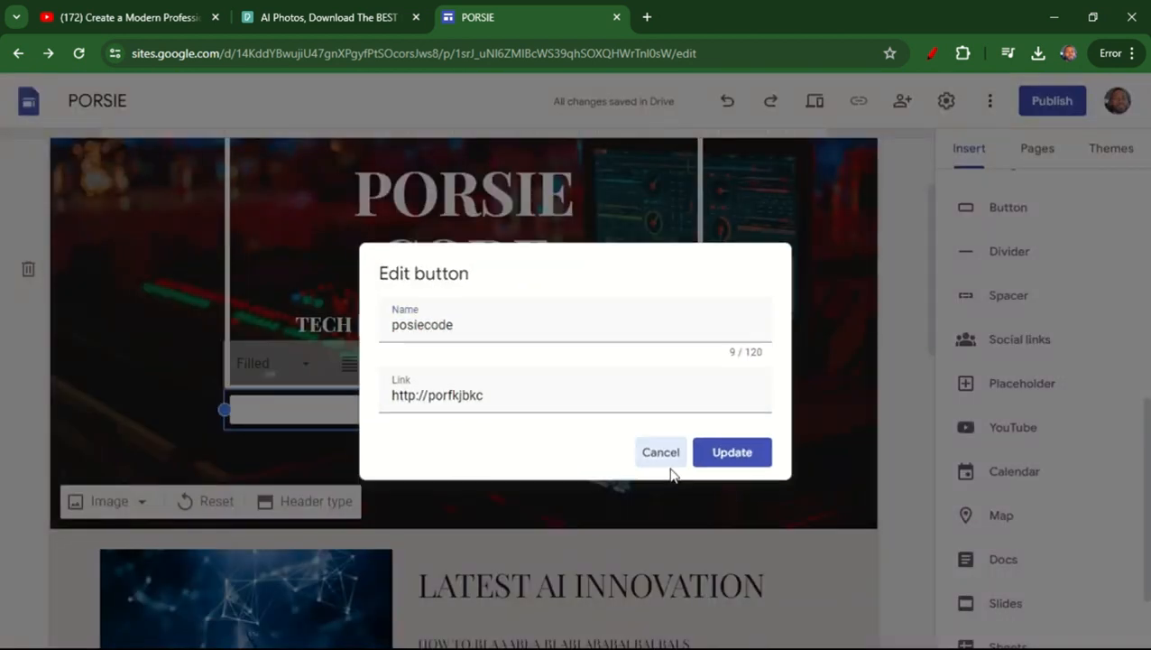
Step: Change the header button's style to Outlined
click(293, 361)
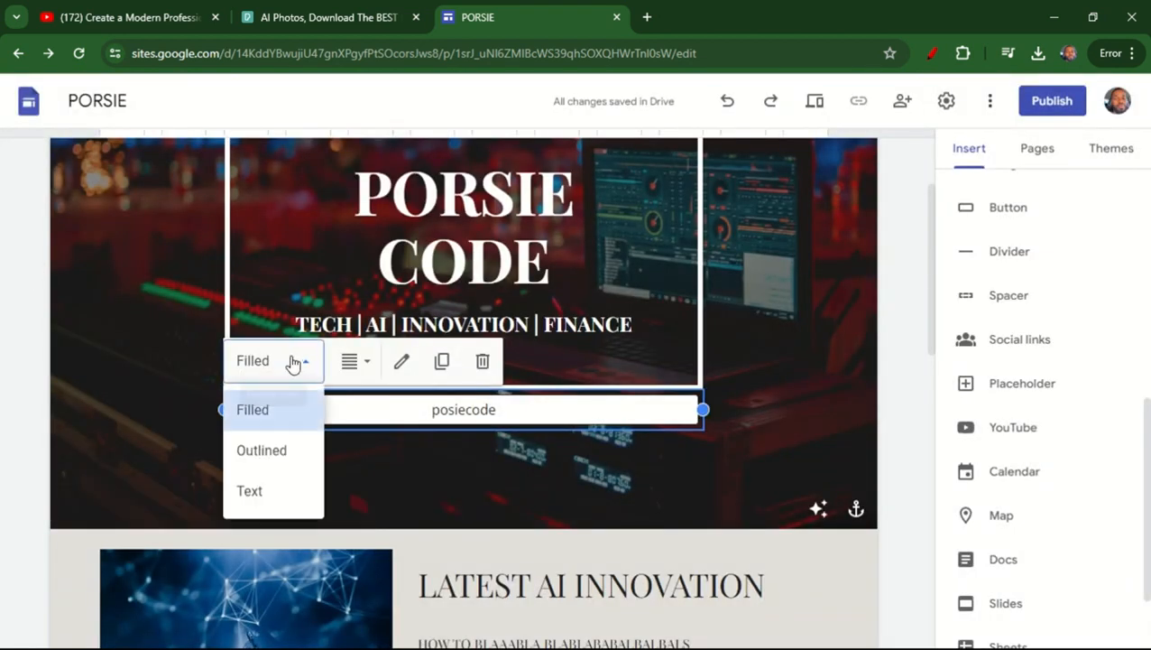
click(270, 460)
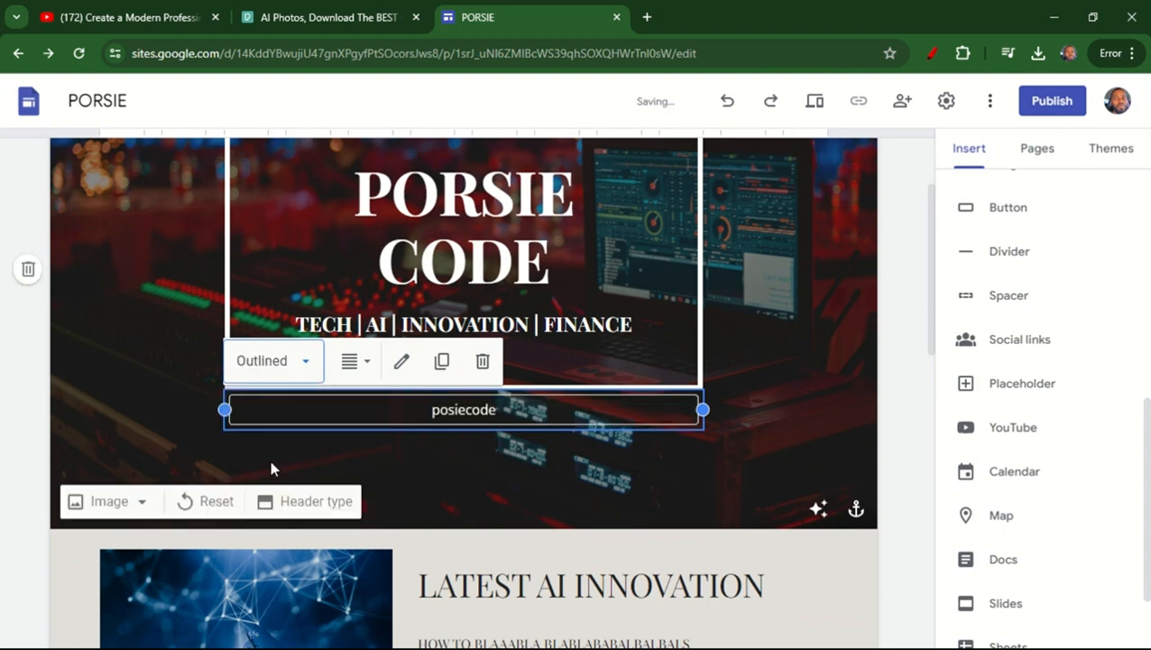
click(753, 391)
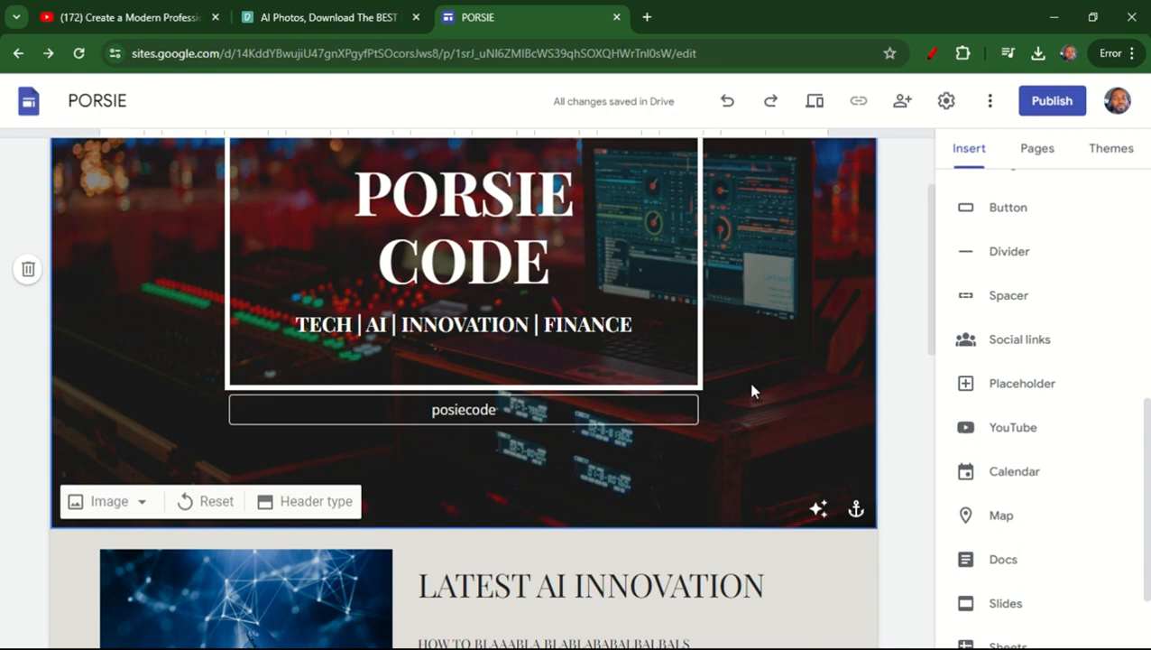
Step: Review the header button's name and link settings and look over the finished header
click(474, 409)
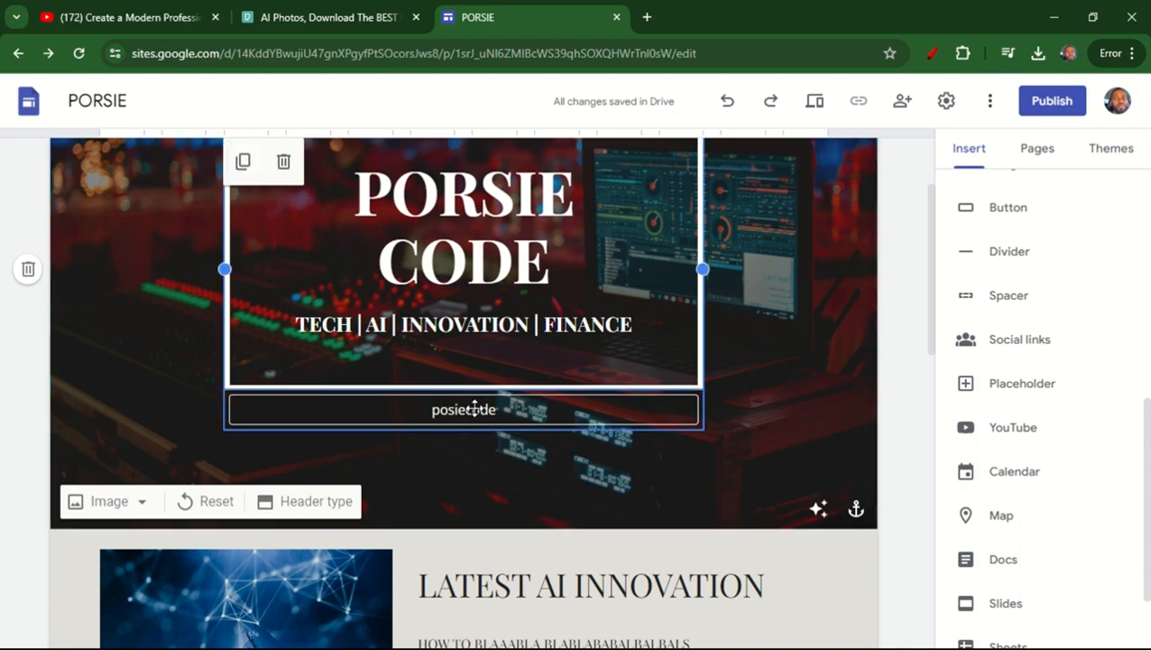
double_click(474, 408)
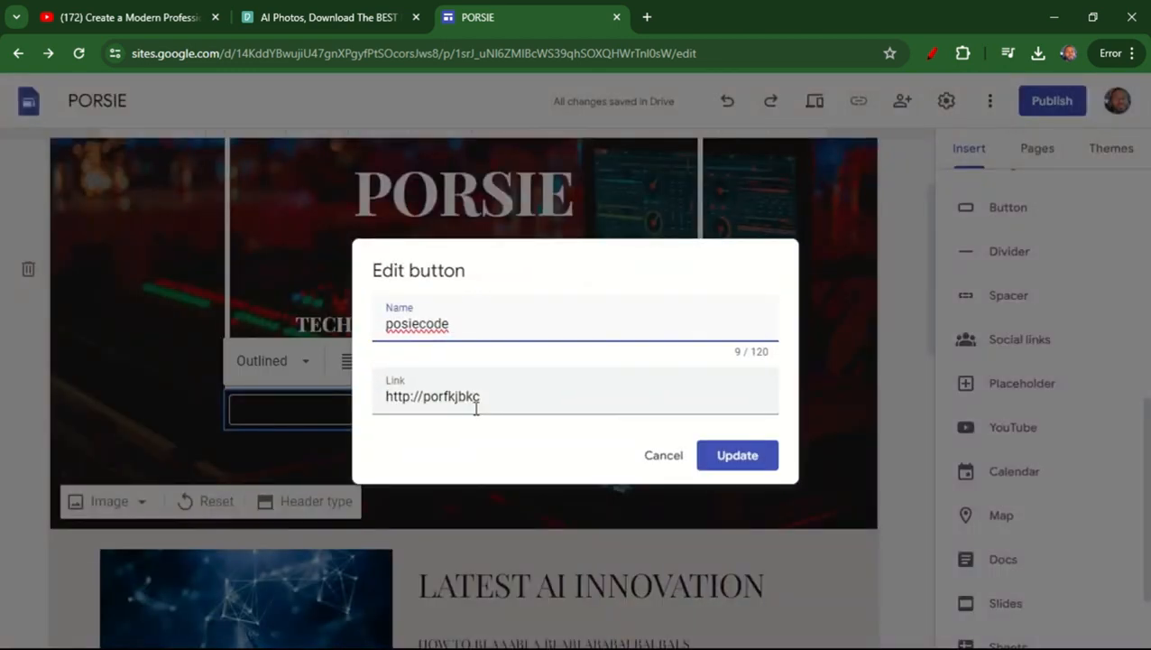
click(661, 460)
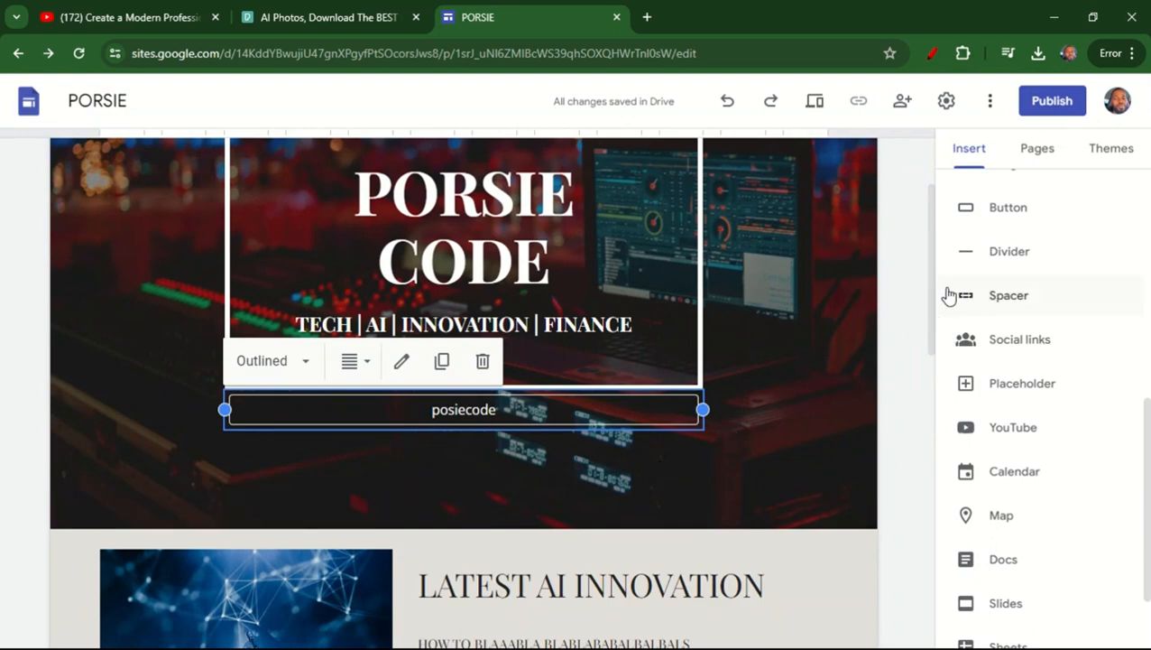
drag(935, 292, 933, 243)
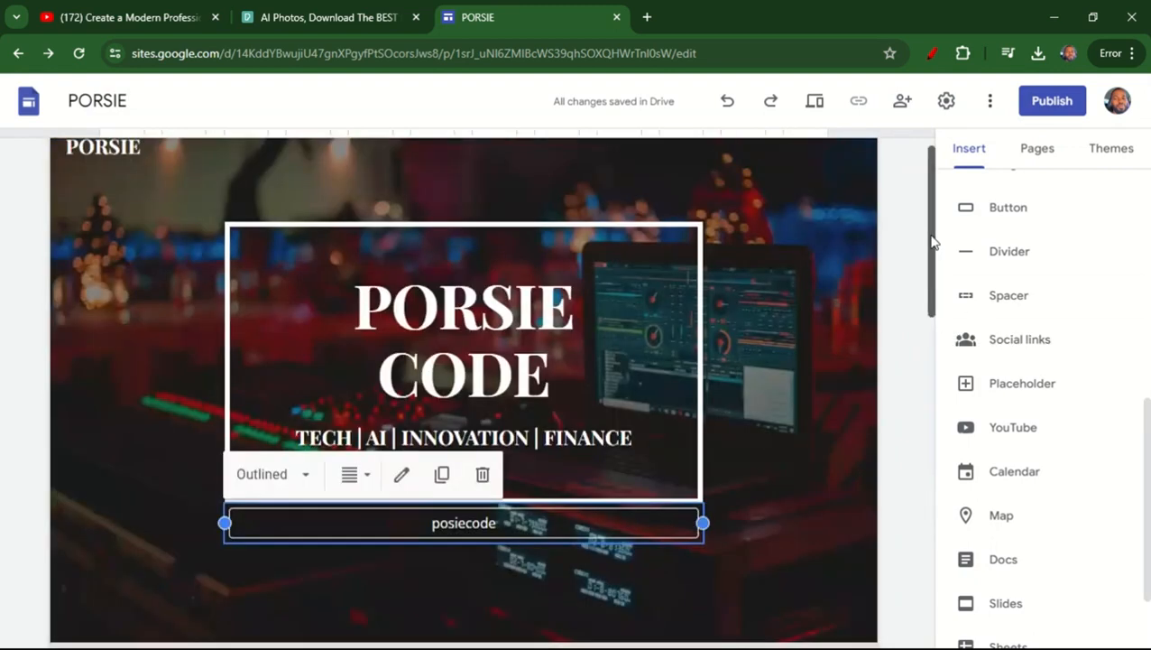
click(803, 295)
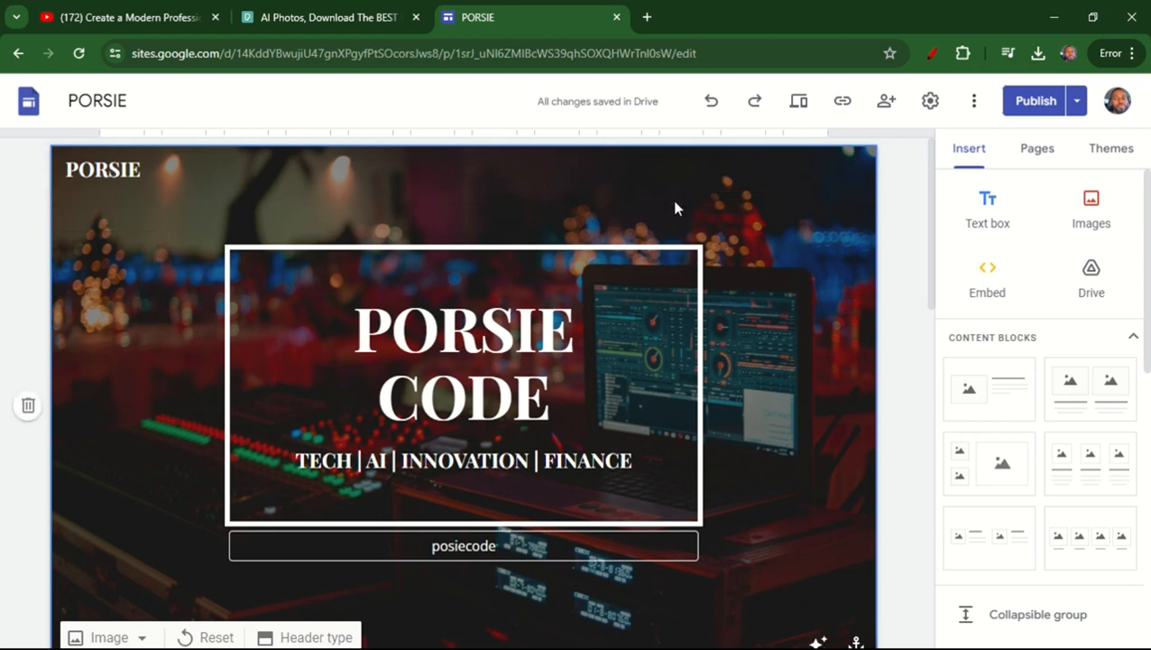
scroll(931, 306, down, 1)
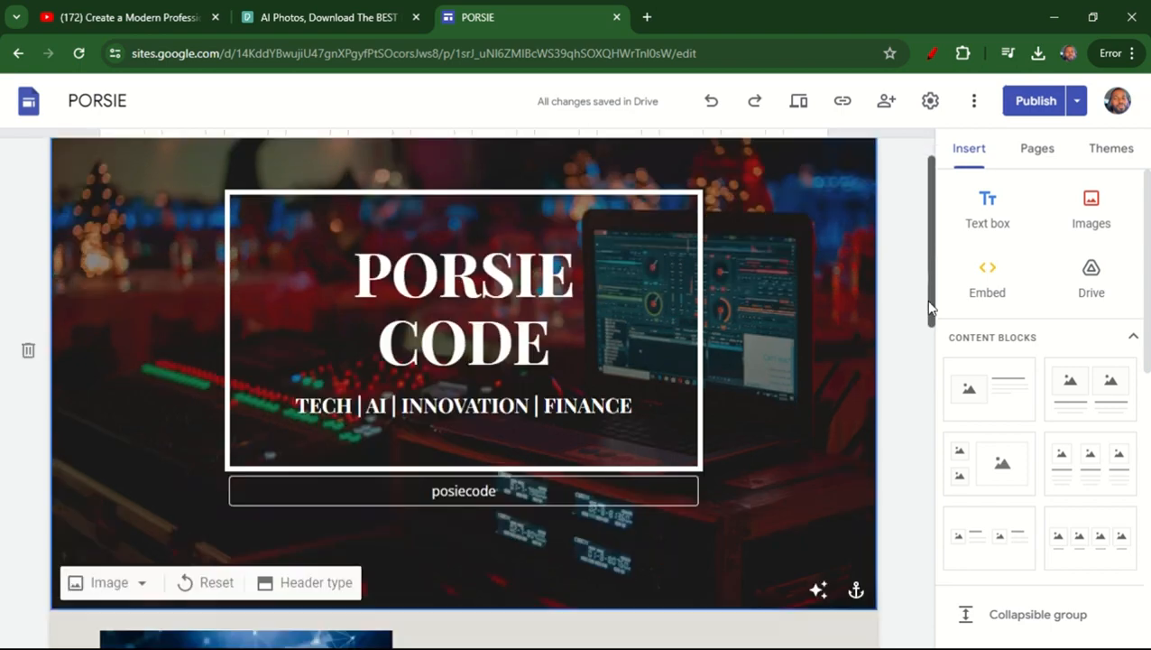
drag(928, 302, 935, 212)
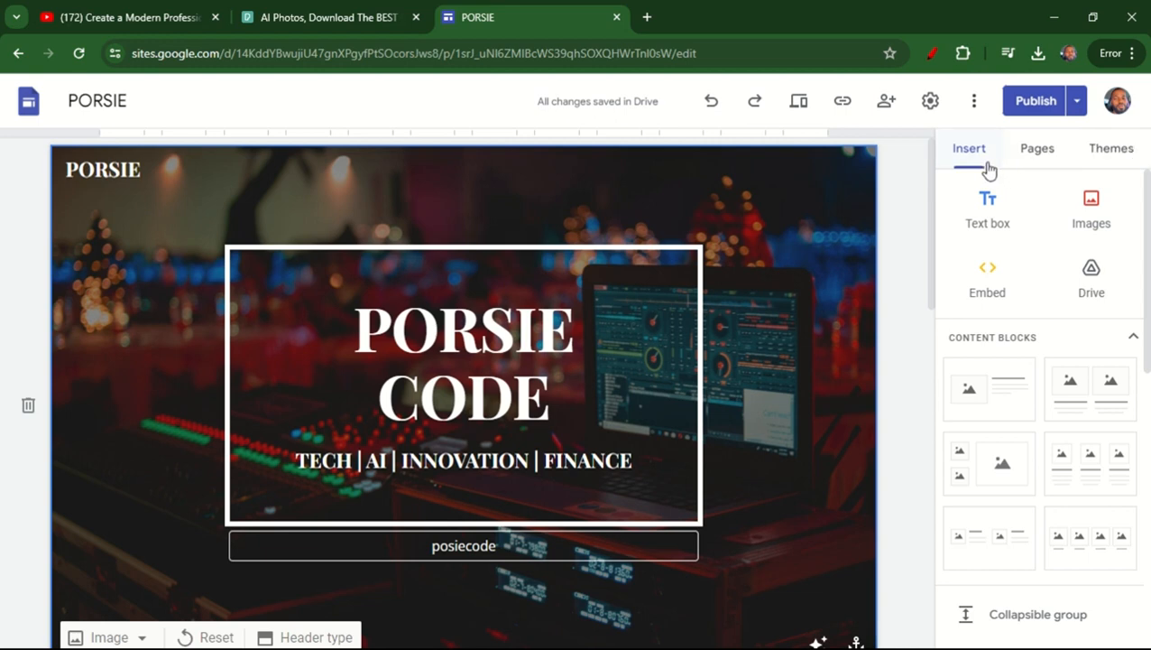
Step: Add a new page named "Our service" to the site
click(1038, 161)
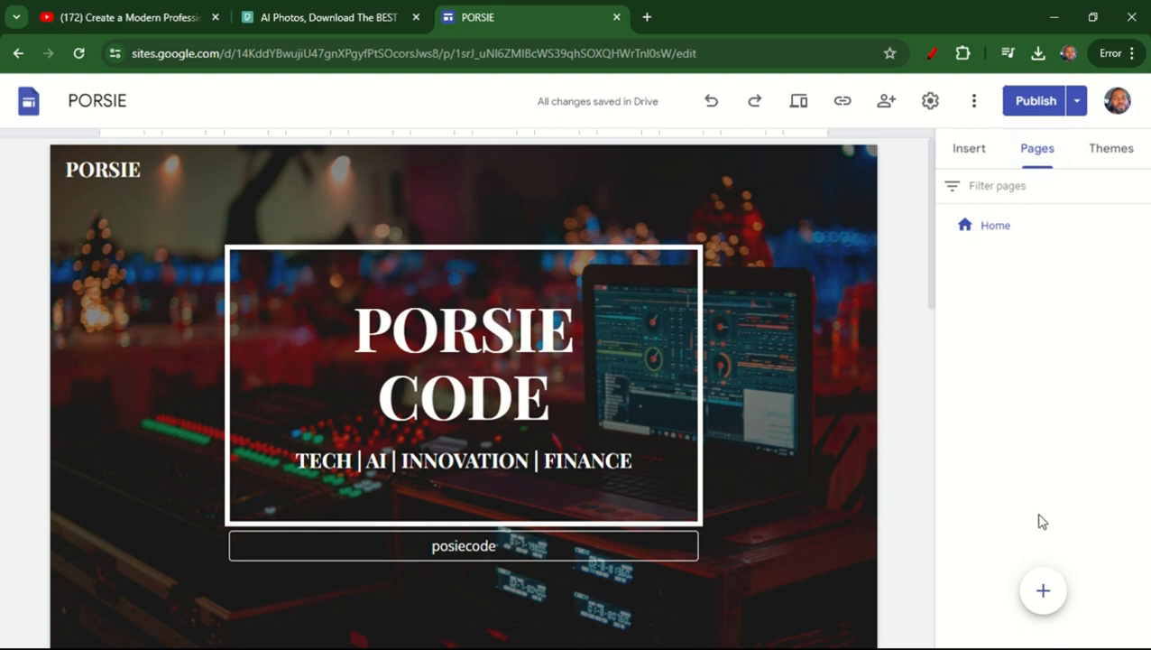
mouse_move(1042, 593)
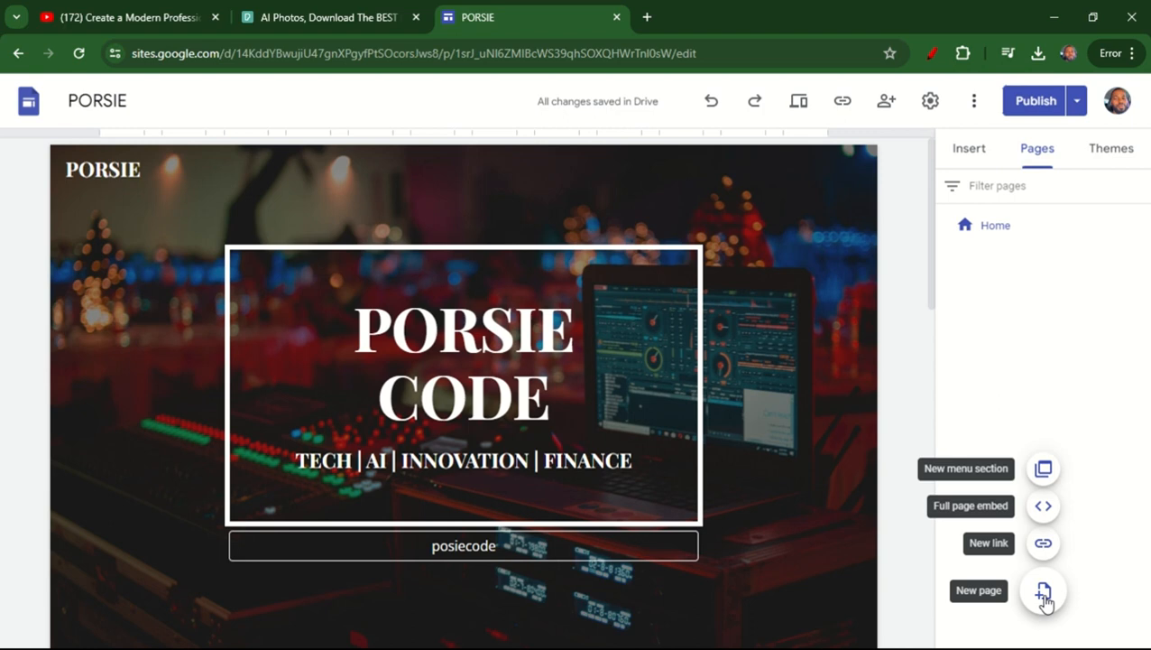
click(1043, 592)
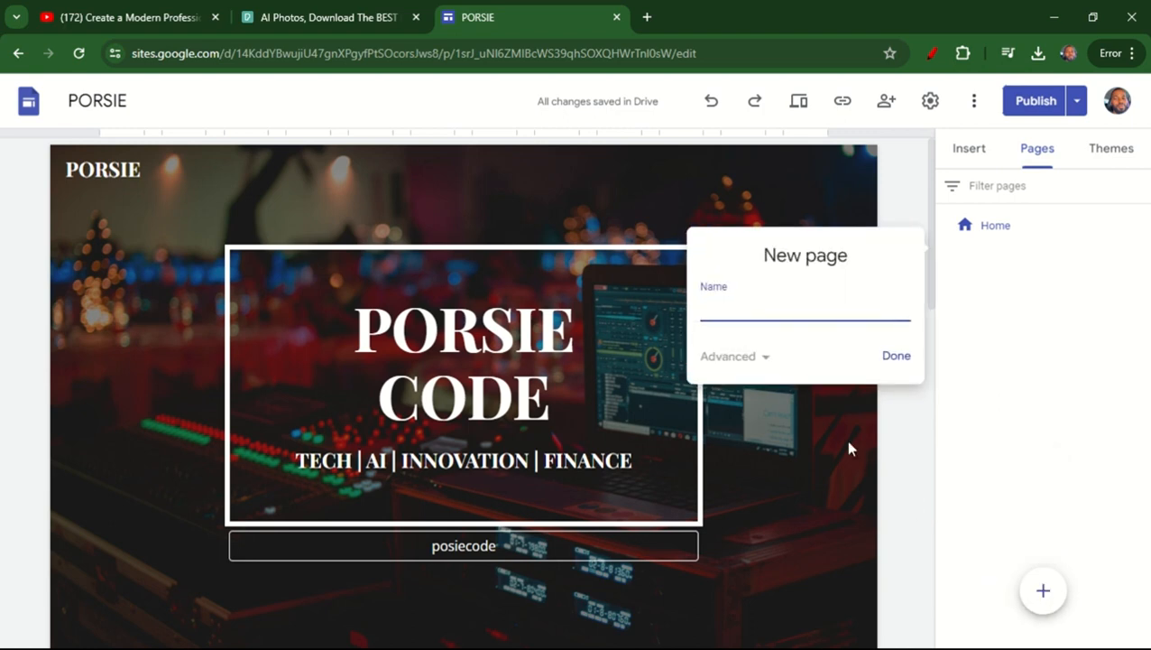
text(Ours)
key(BackSpace)
text(sevice)
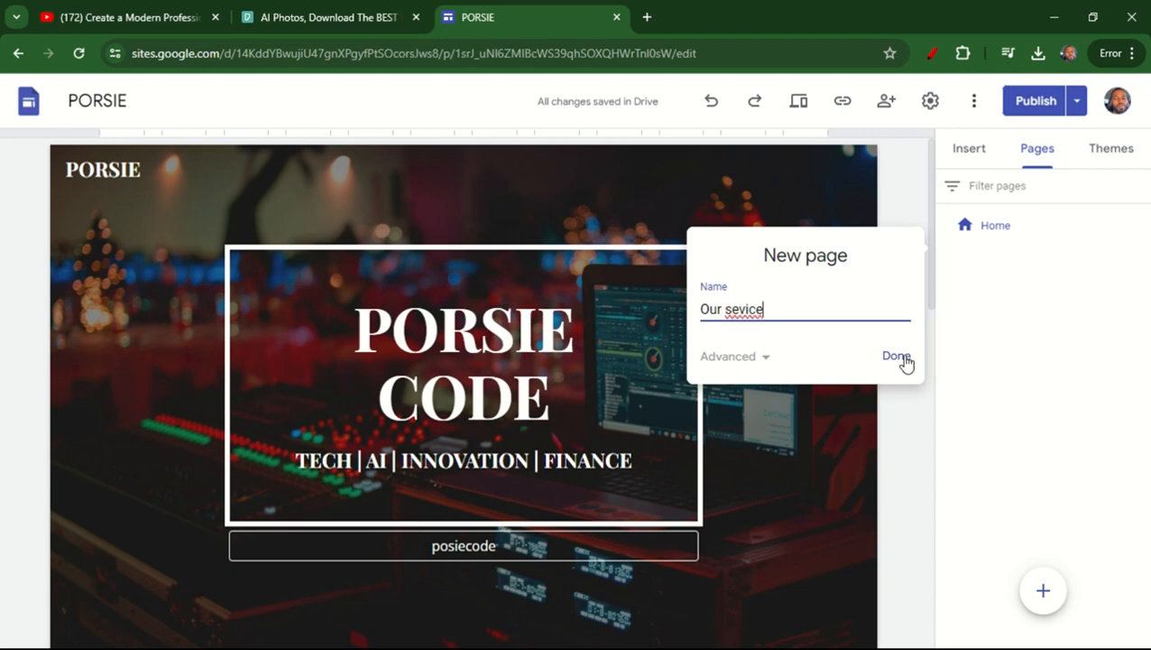
click(741, 310)
text(r)
click(897, 357)
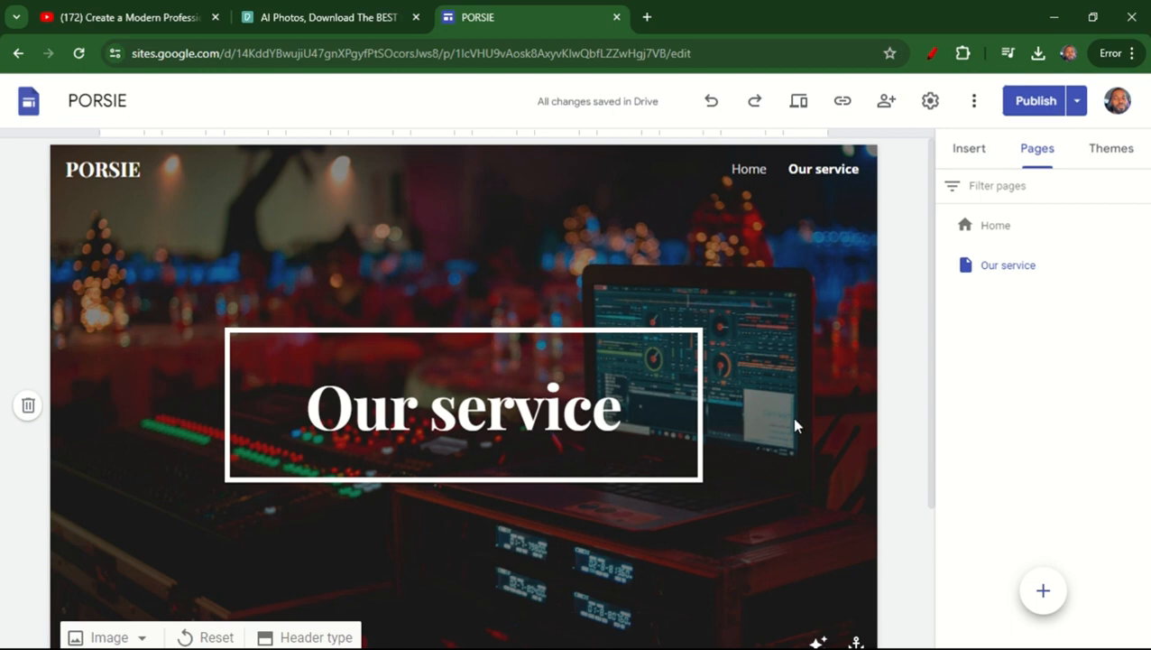
Step: Add a new page named "About US" to the site
drag(932, 225, 945, 185)
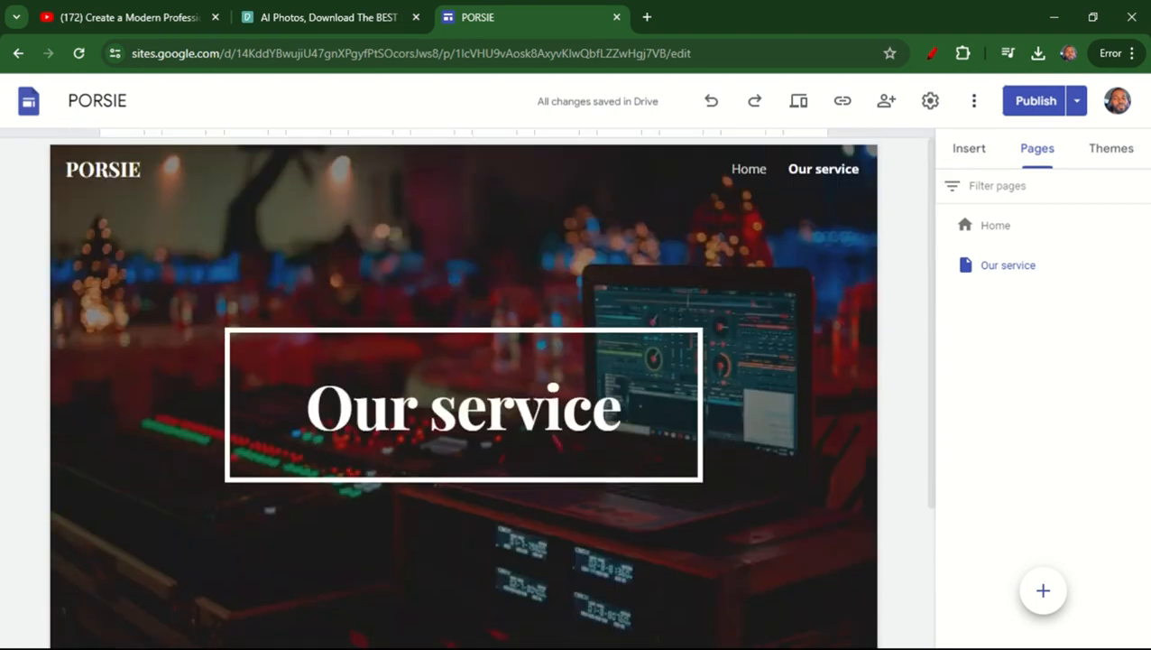
click(1051, 593)
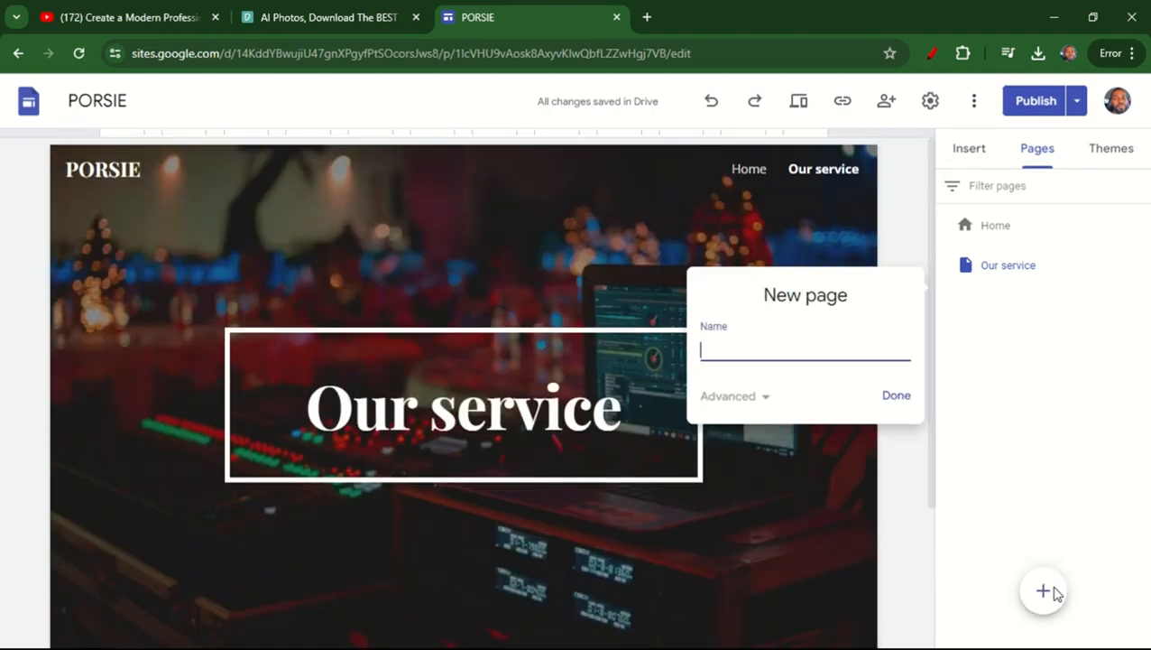
text(About US)
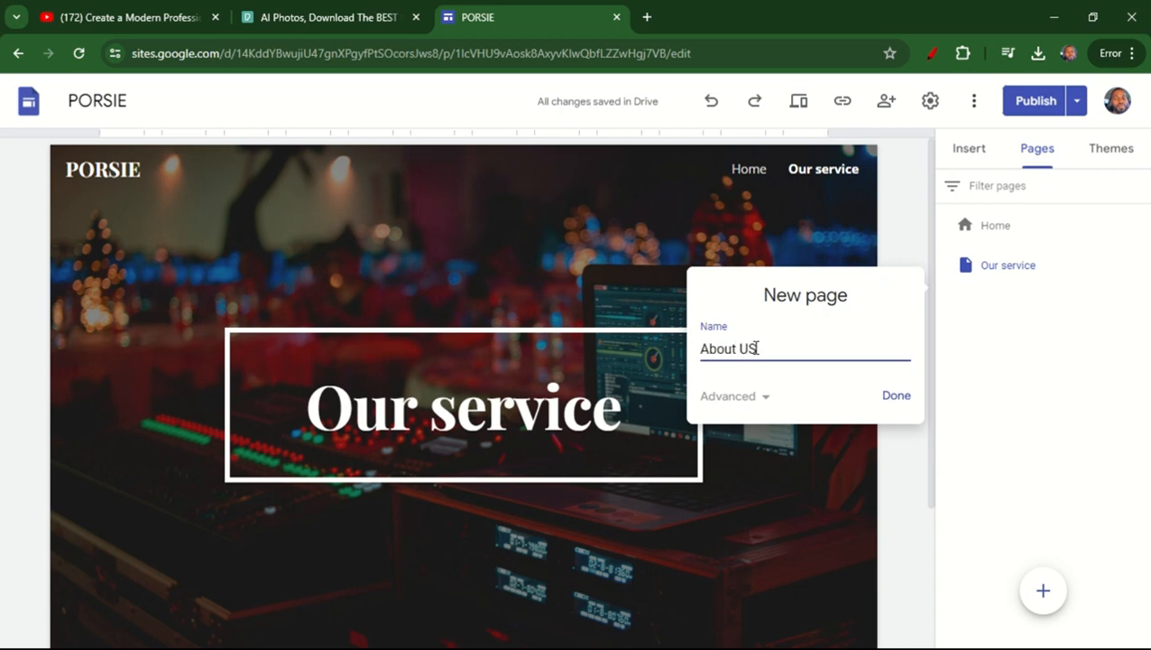
click(895, 397)
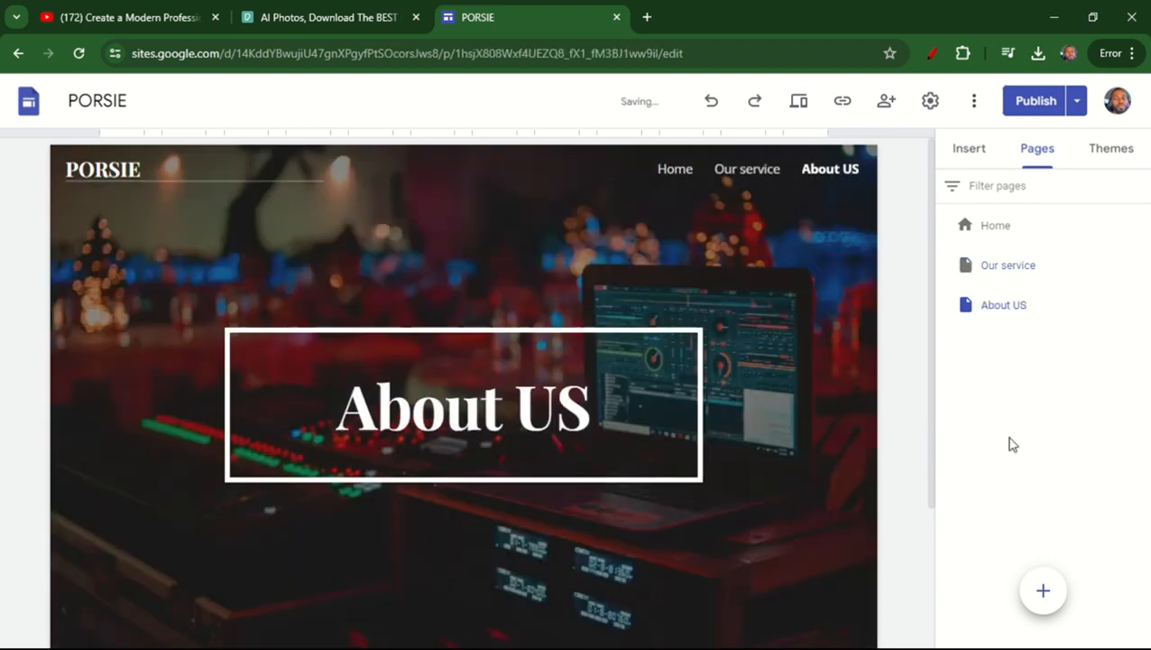
Step: Add a new page named "Contact Us" to the site
click(1042, 591)
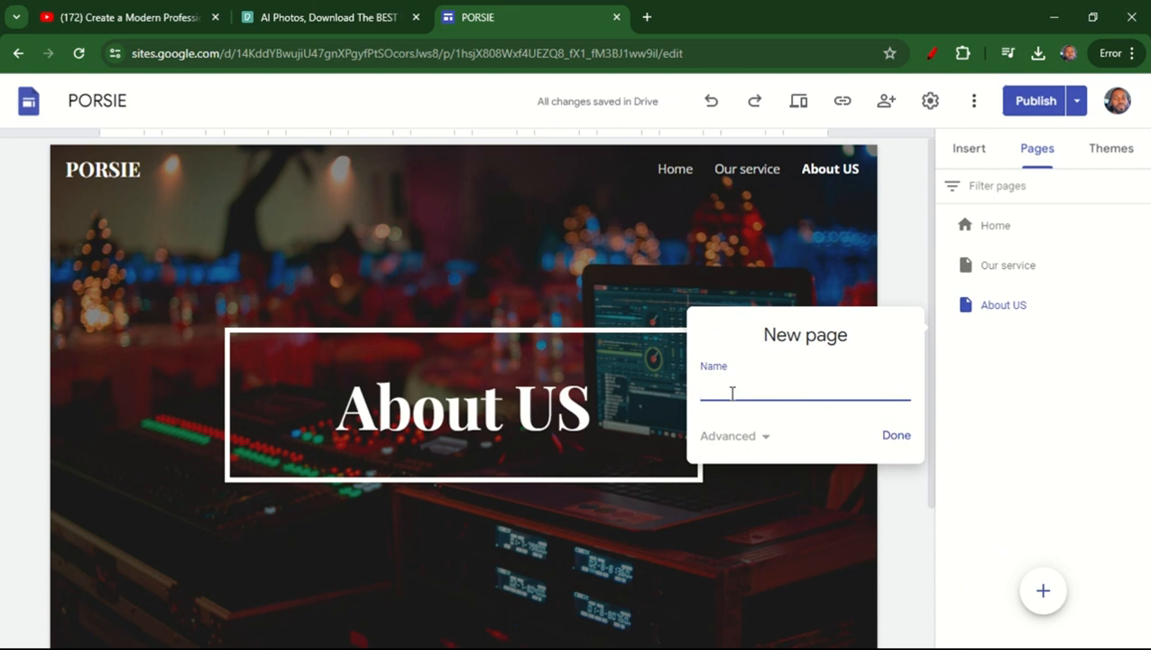
text(Contact Us)
click(891, 437)
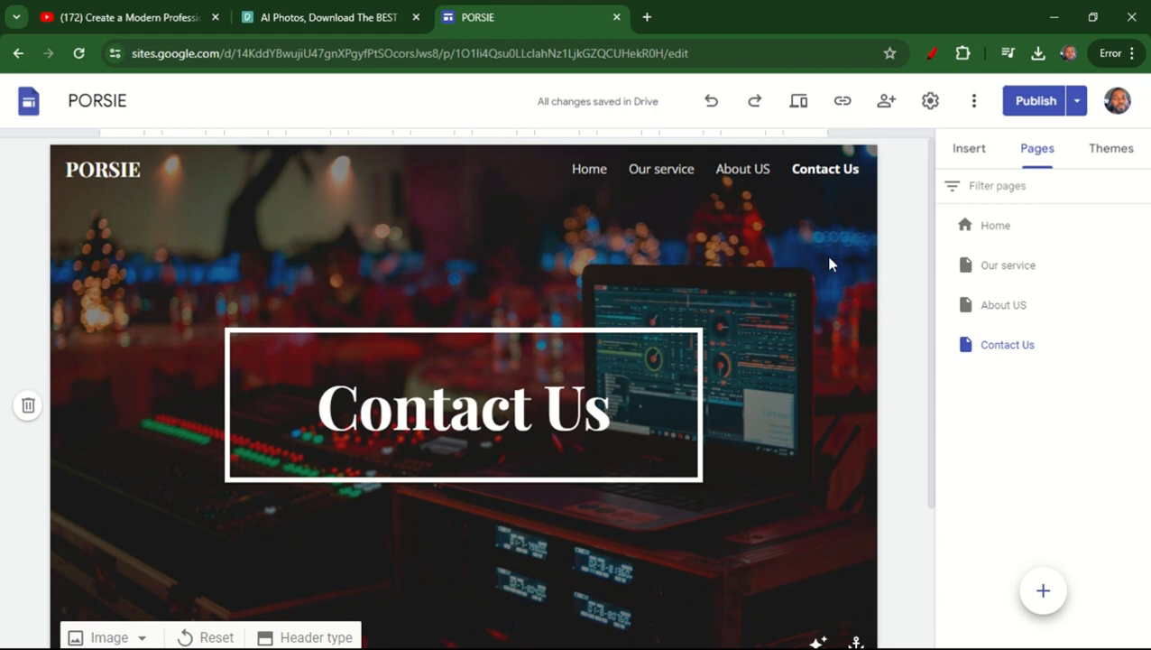
Step: Open the Our service page and try the Title only and Banner header types
click(656, 172)
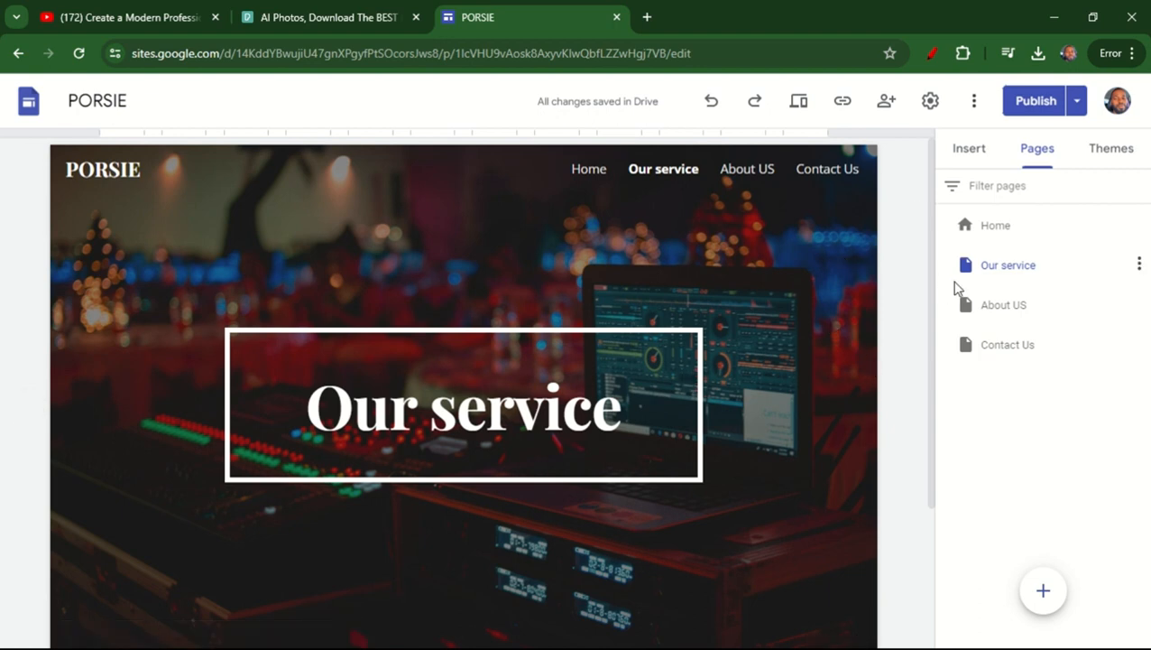
drag(933, 277, 933, 416)
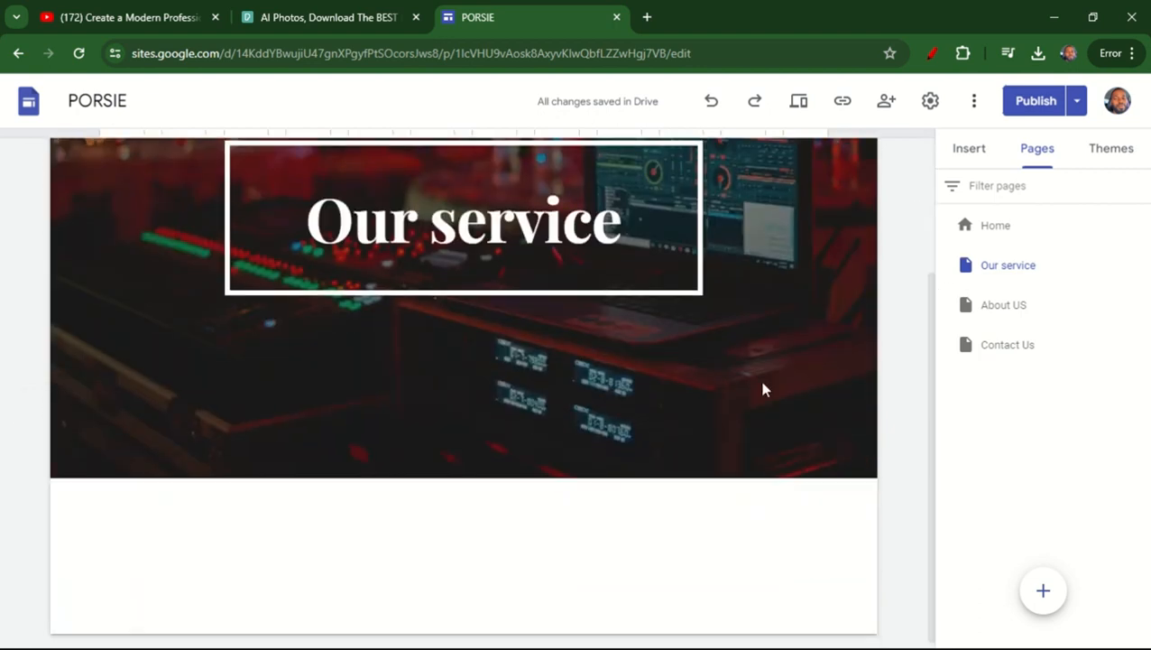
mouse_move(350, 424)
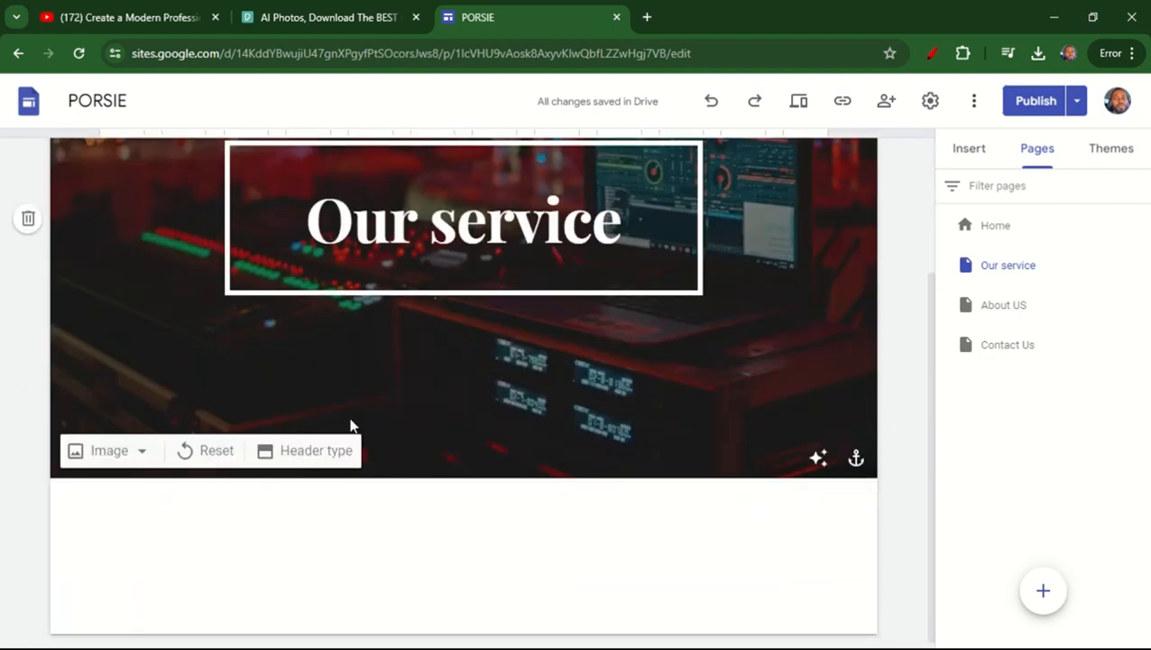
click(295, 458)
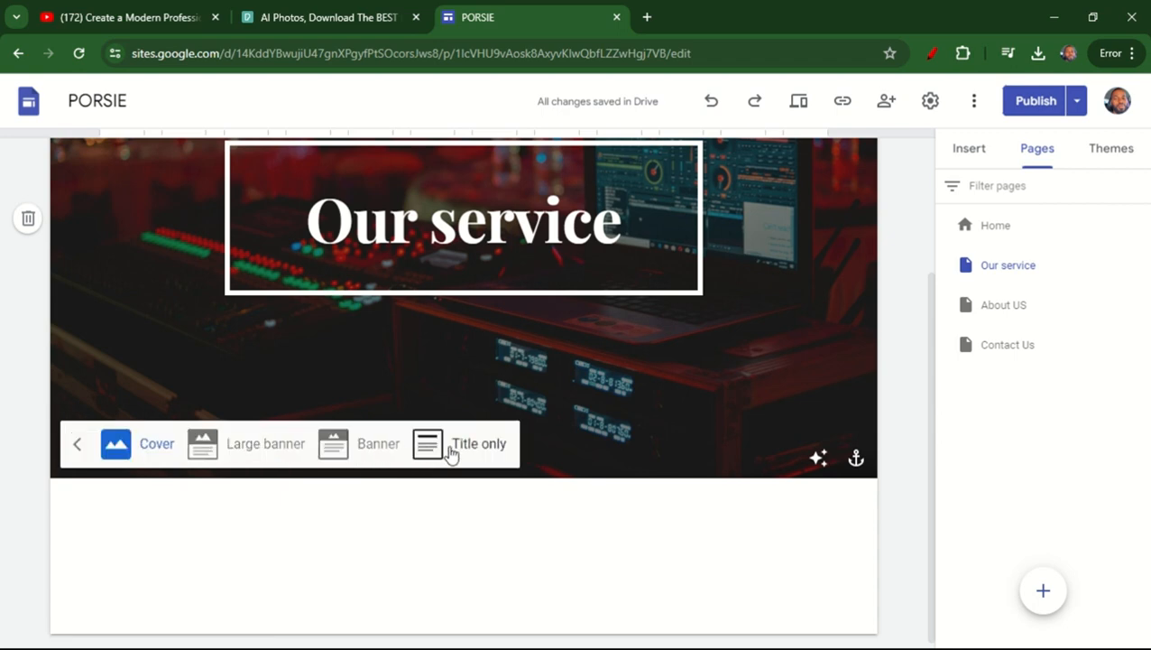
click(487, 448)
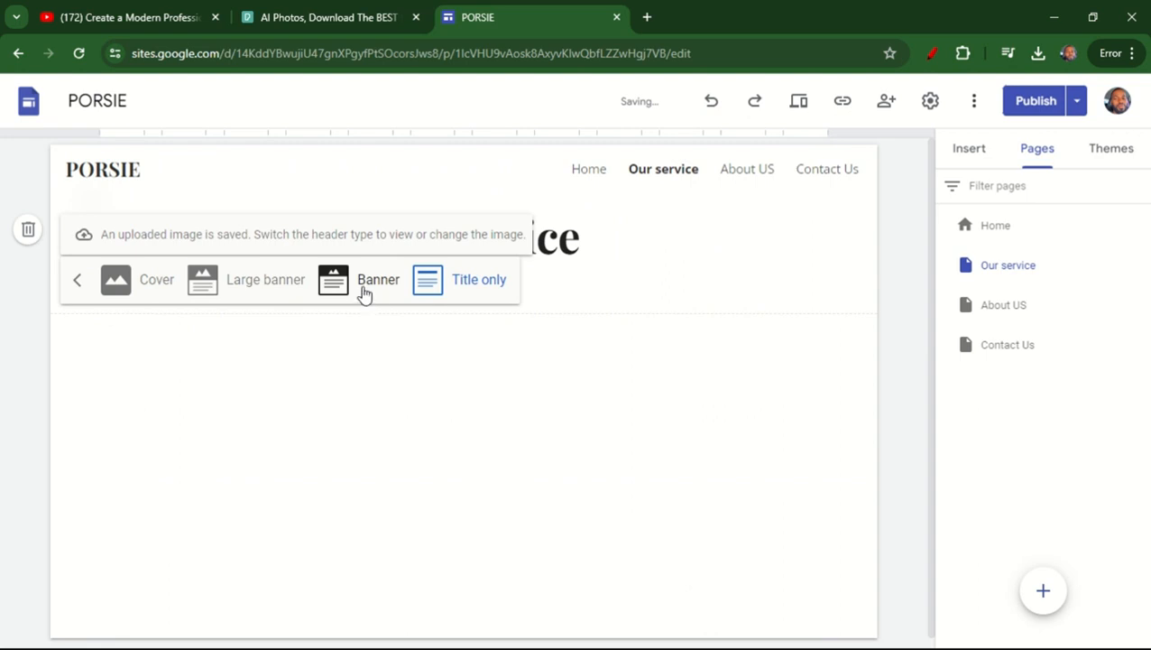
click(364, 287)
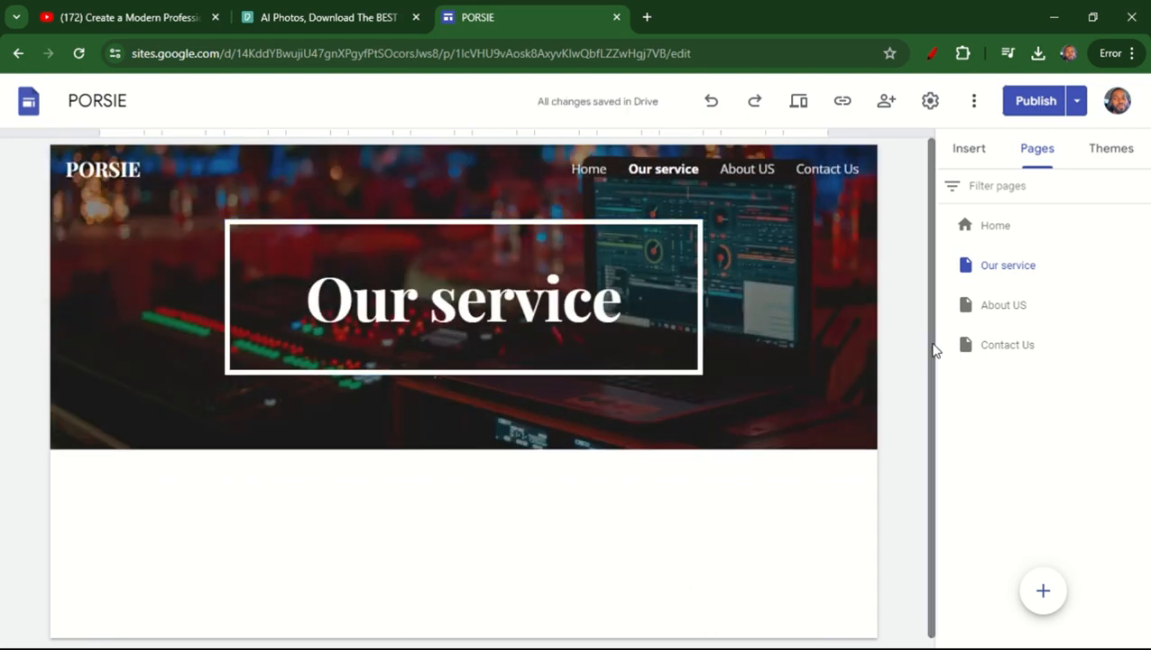
Step: Set the header type of the Our service page to Large banner
scroll(935, 350, down, 1)
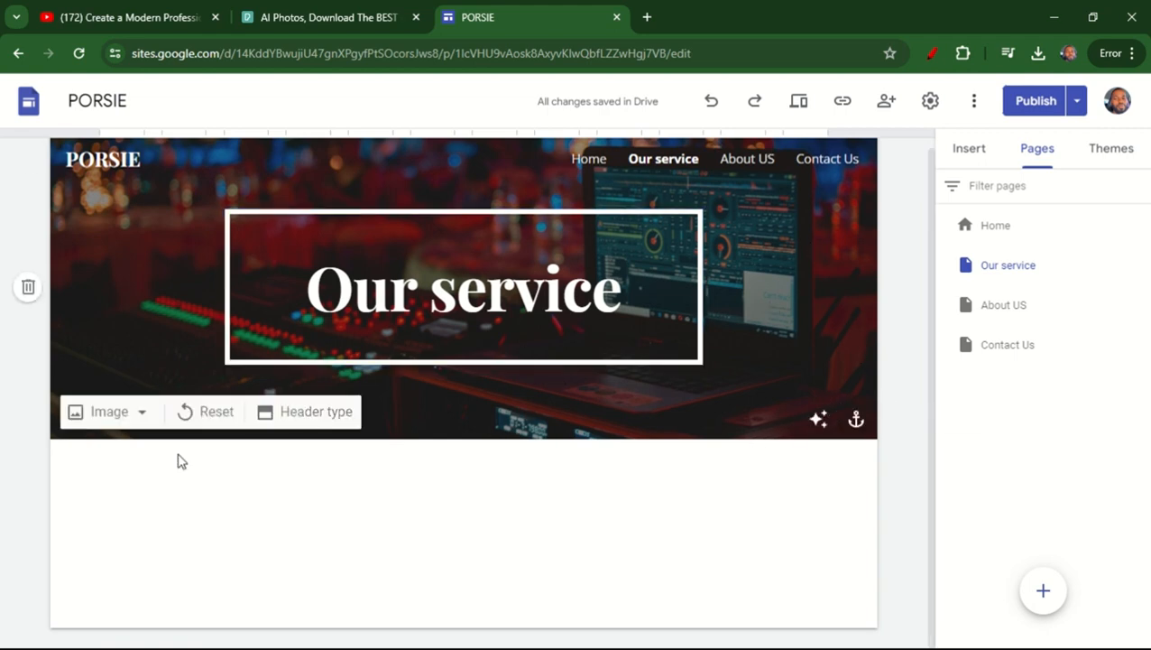
click(328, 412)
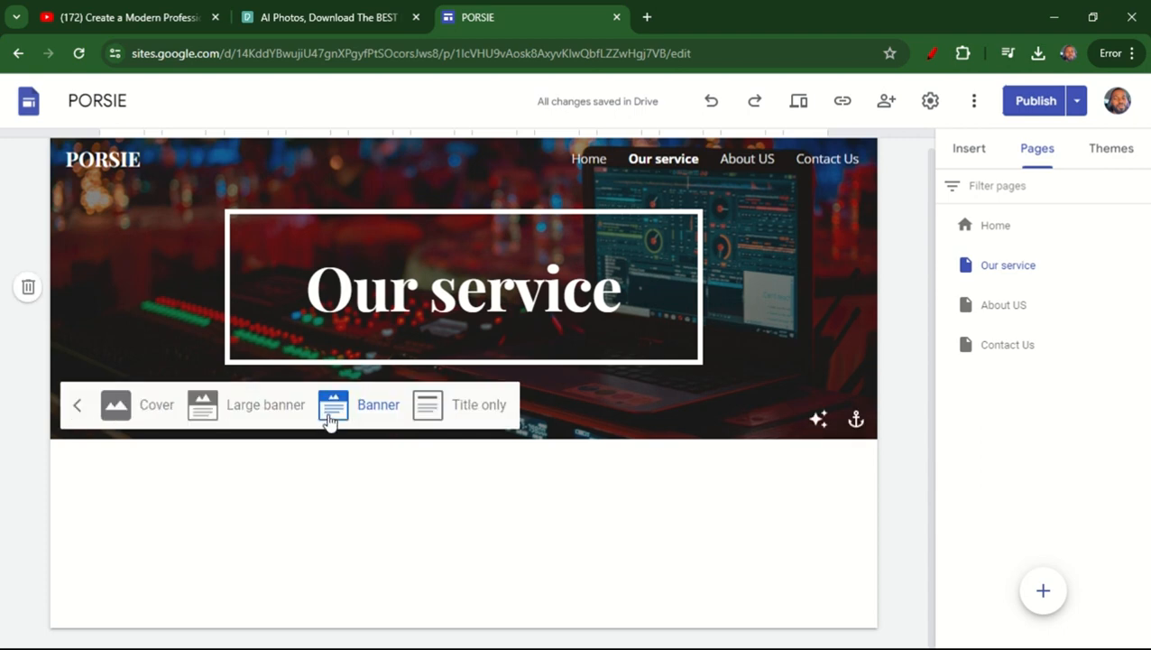
click(246, 413)
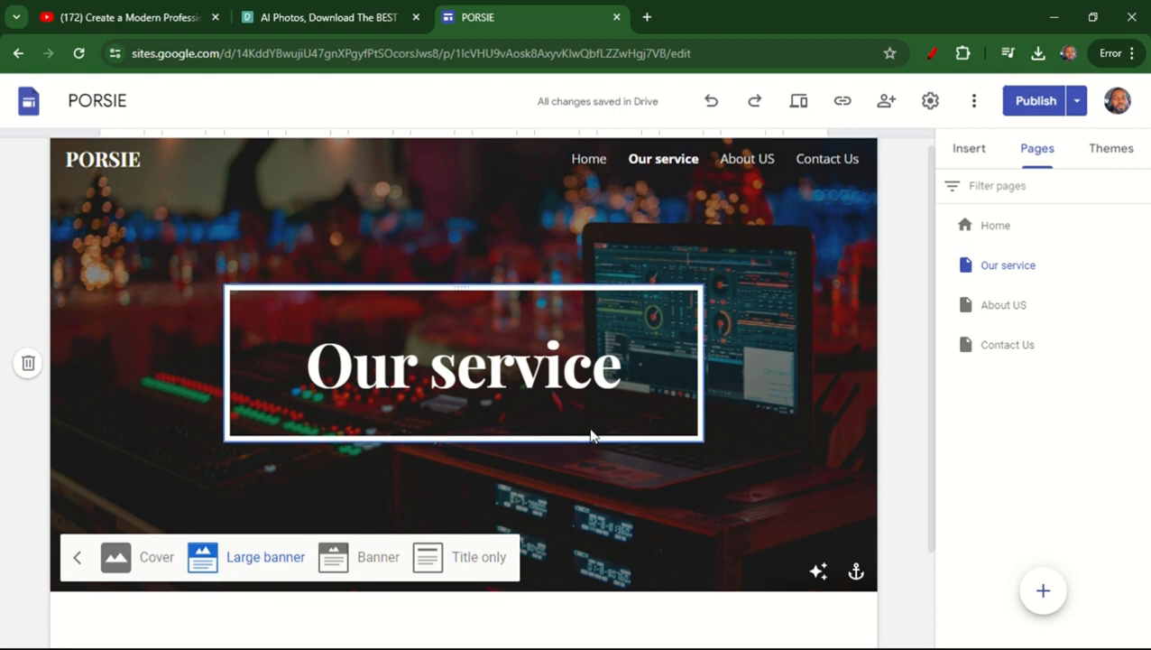
Step: Insert a text box below the Our service header and fill it with a line of random placeholder text
click(970, 155)
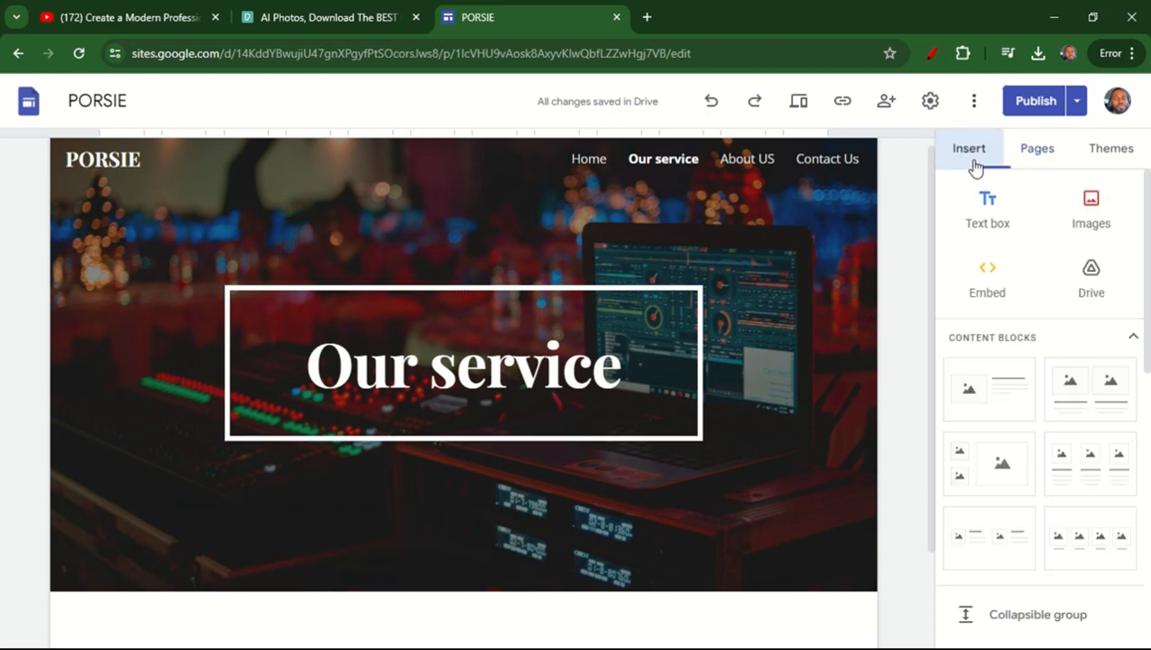
click(999, 219)
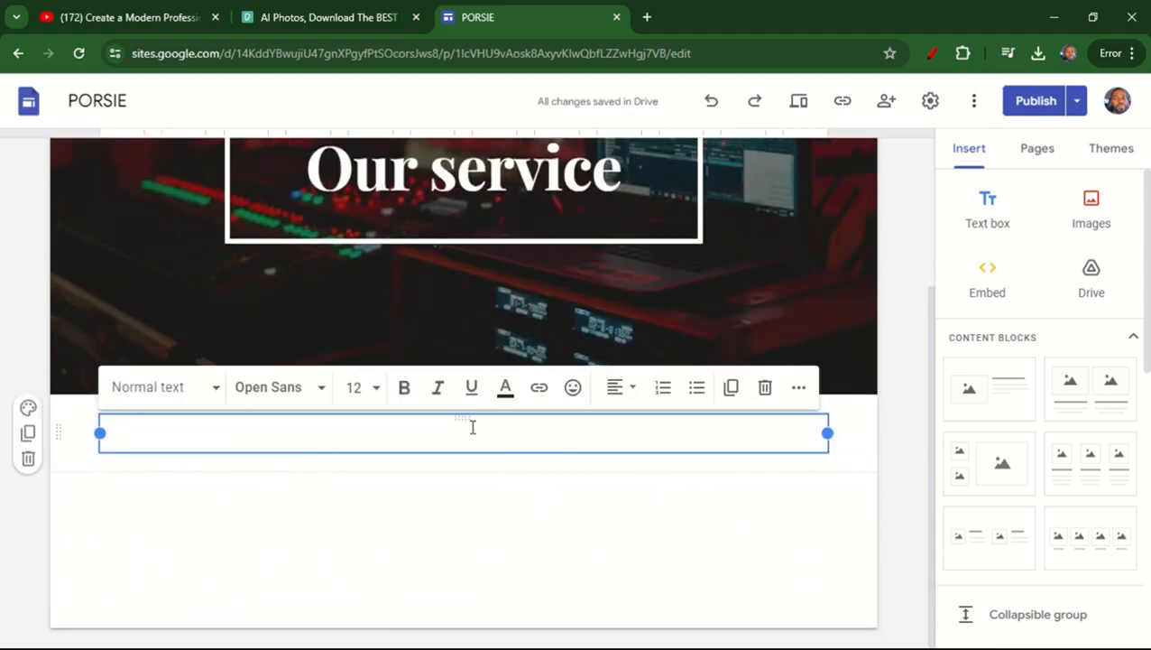
text(dsnhKLJG'H;MB?>mFmbB)
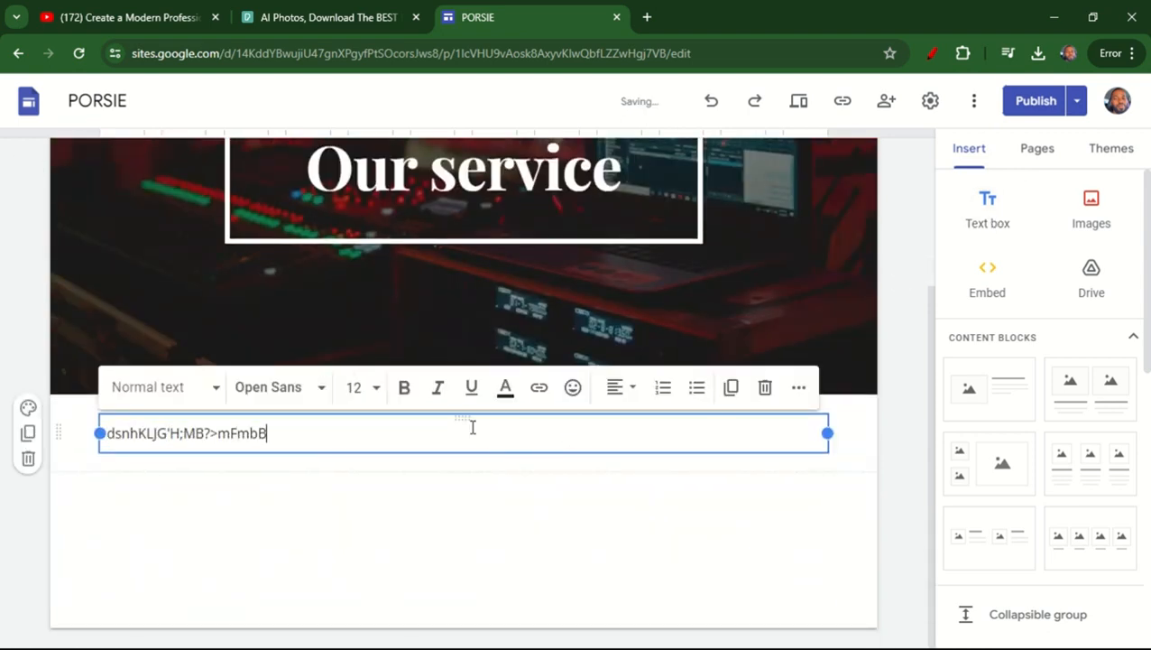
text(vbmBJ'      B. ;HVDL/NJmv)
key(Return)
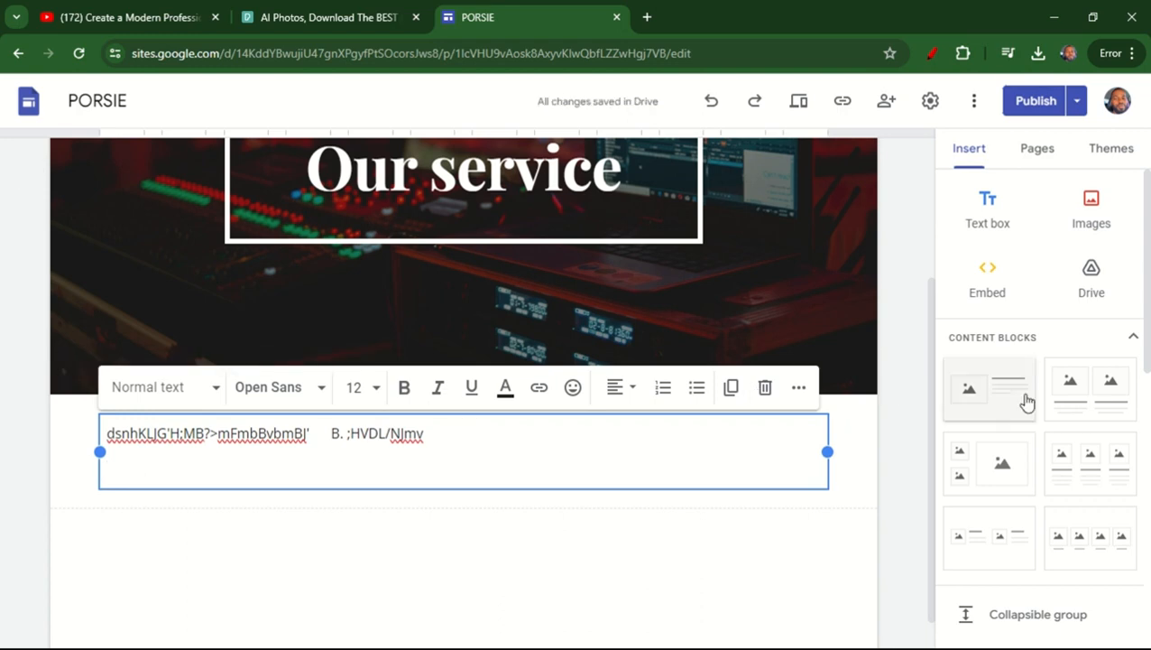
Step: Open the Home page and insert a text box between the Latest AI Innovation section and the four-image block
drag(935, 408, 955, 194)
click(954, 194)
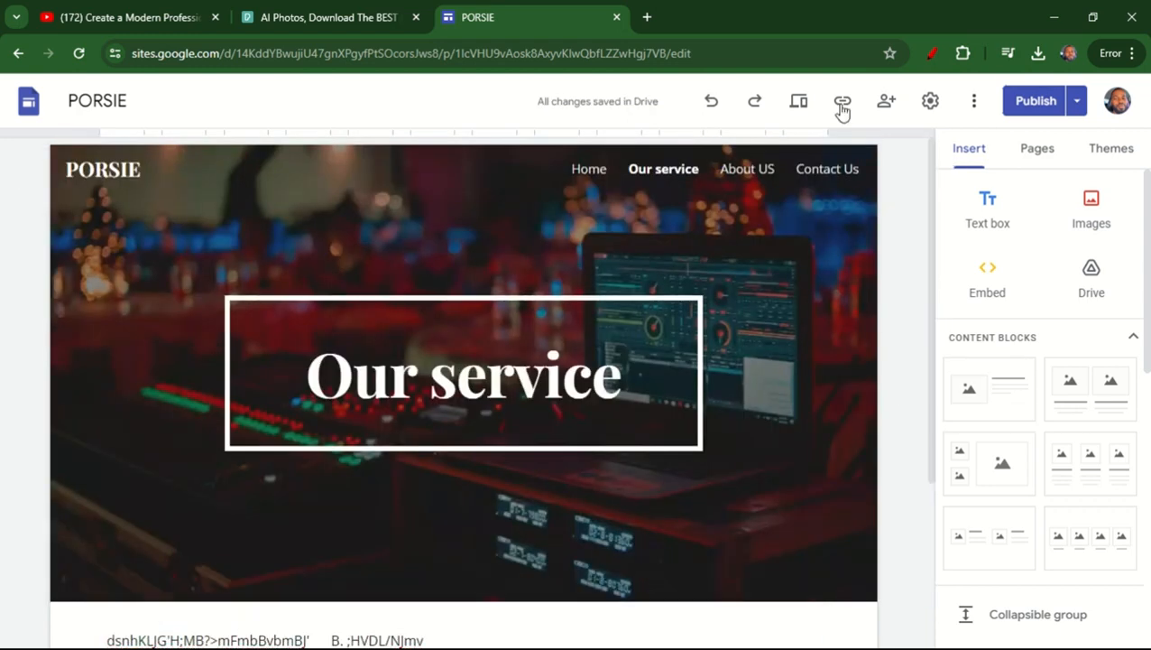
click(583, 174)
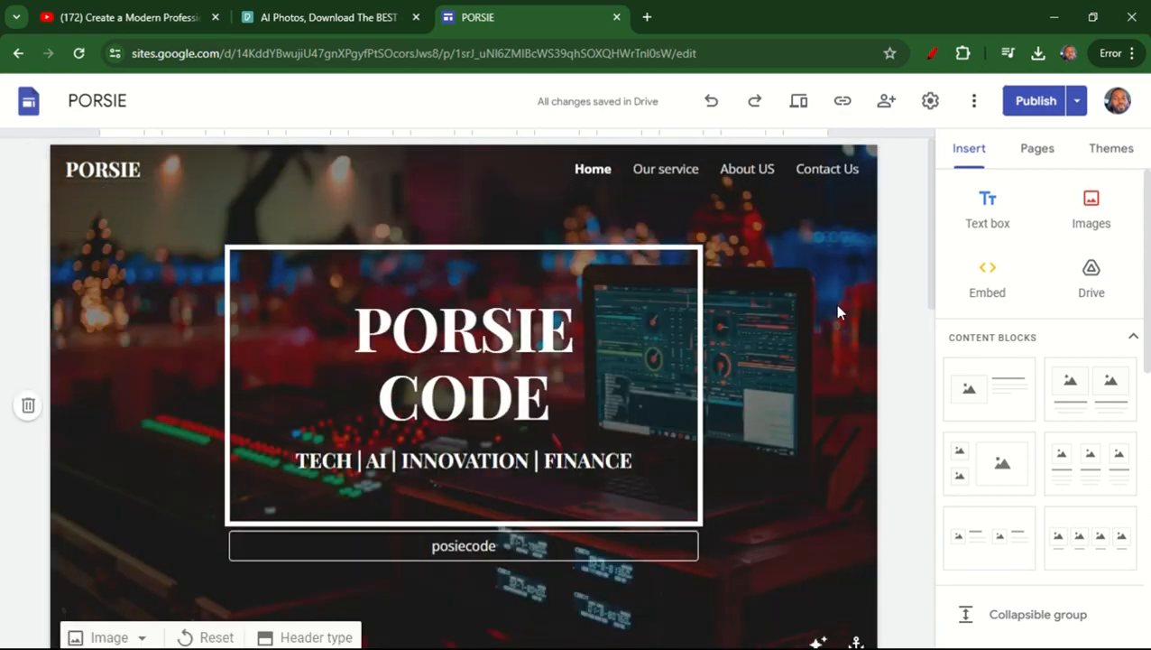
drag(933, 264, 947, 391)
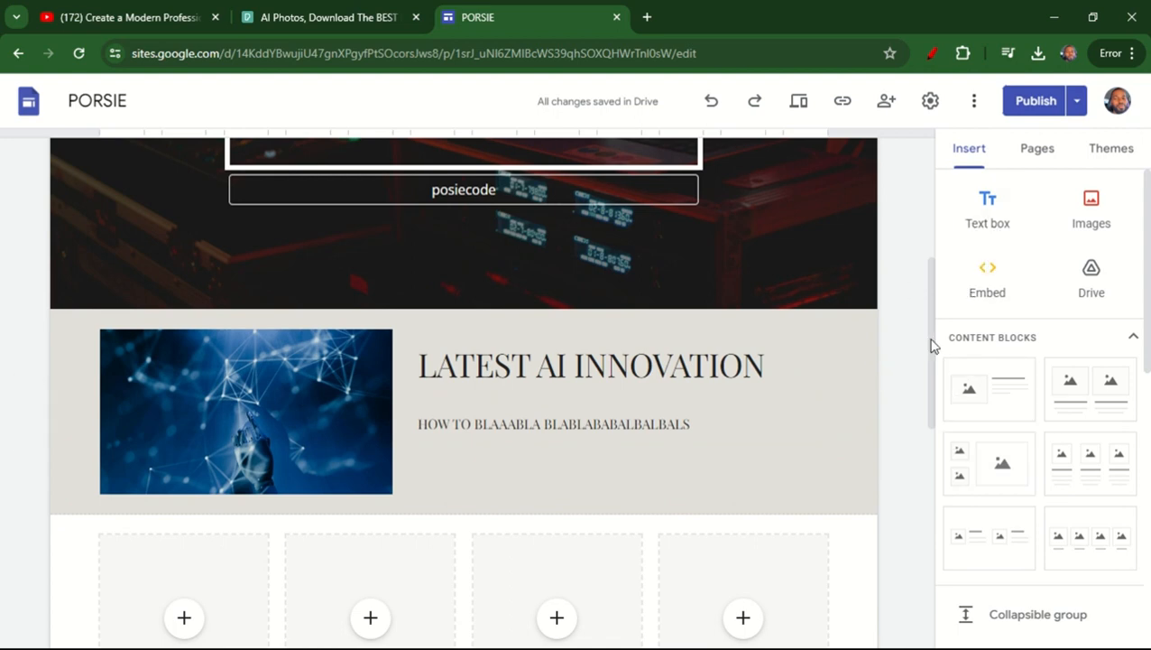
drag(939, 334, 938, 355)
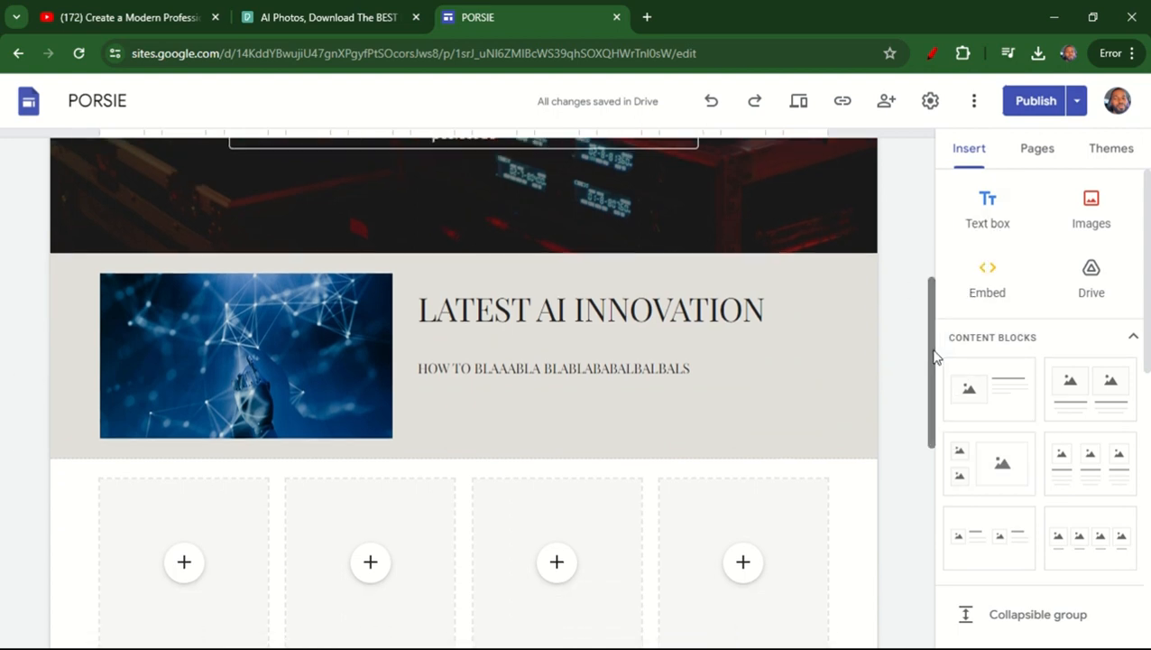
click(982, 229)
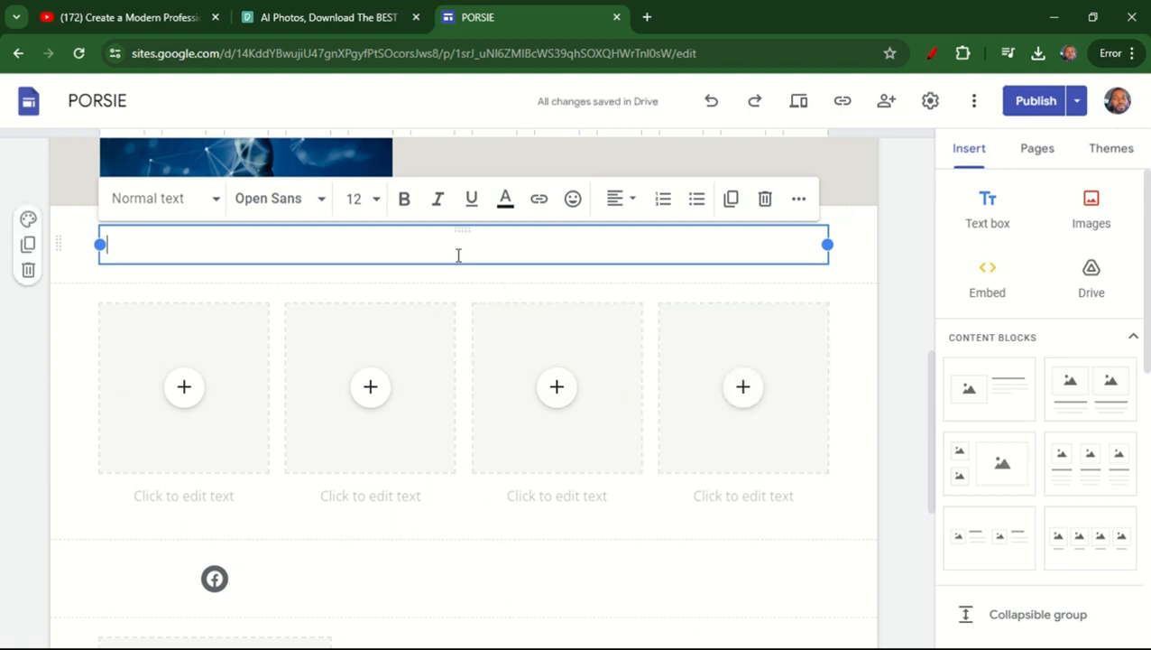
Step: Fill the new text box with placeholder lines "vbklGFP;bv["NV", "Vj", "[EGI\" and "HLb>"
text(vbkIGFP;)
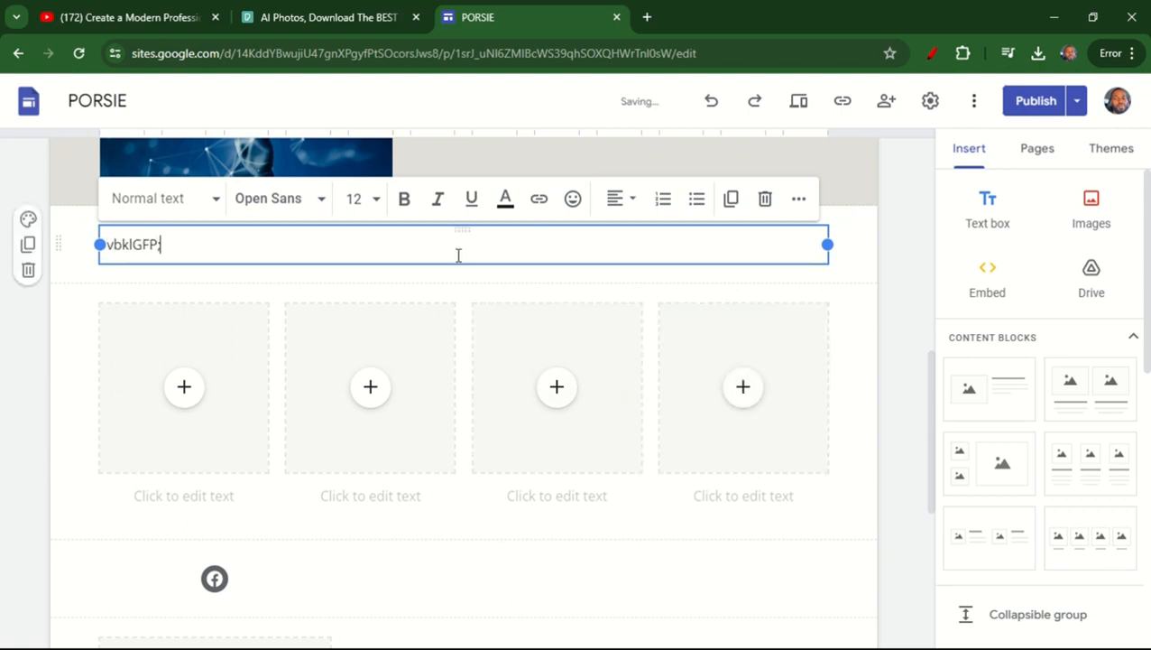
text(bv["NV)
key(Return)
key(Return)
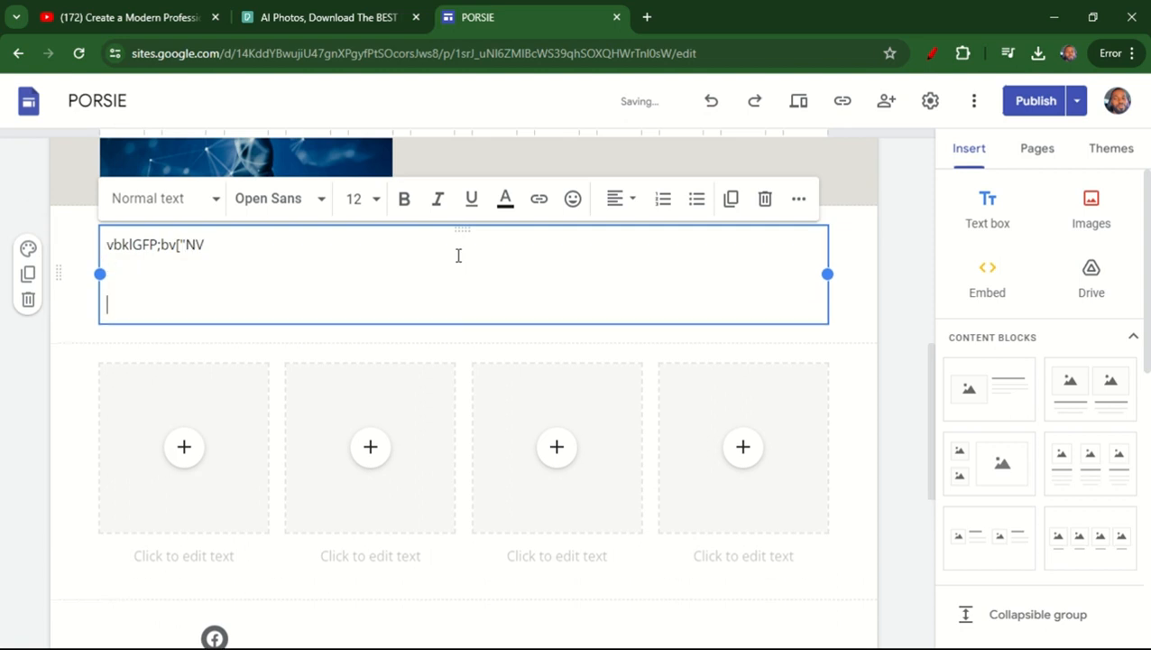
text(Vj)
key(Return)
text([EGI\)
key(Return)
key(Return)
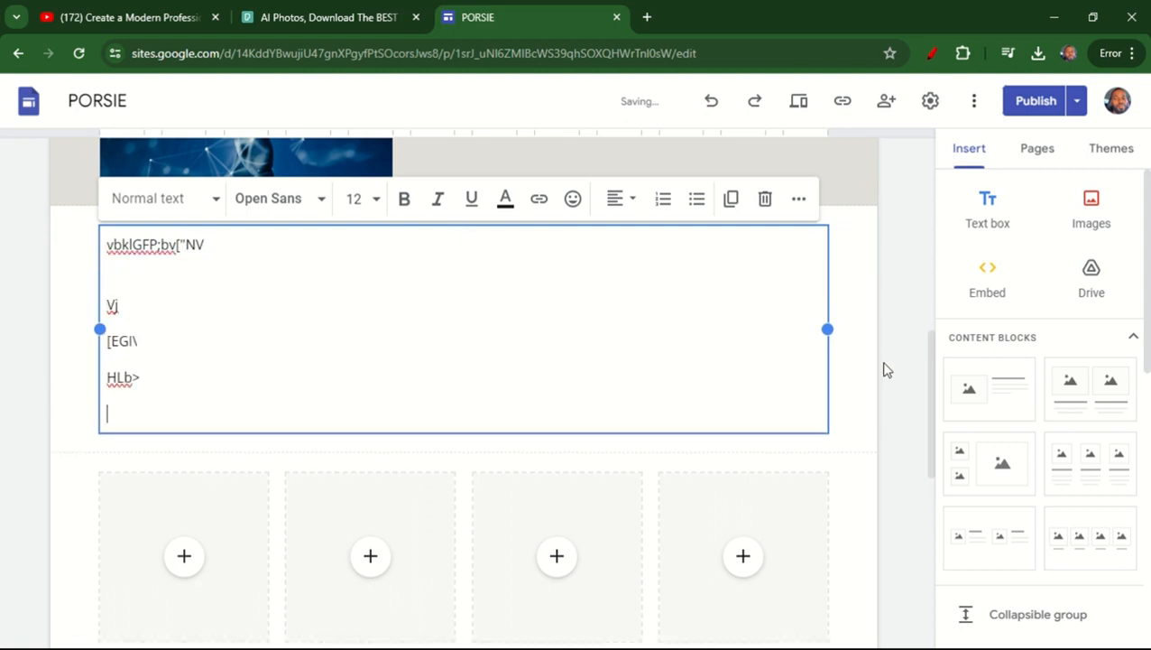
Step: Delete the empty four-image content block section from the Home page
drag(933, 392, 921, 428)
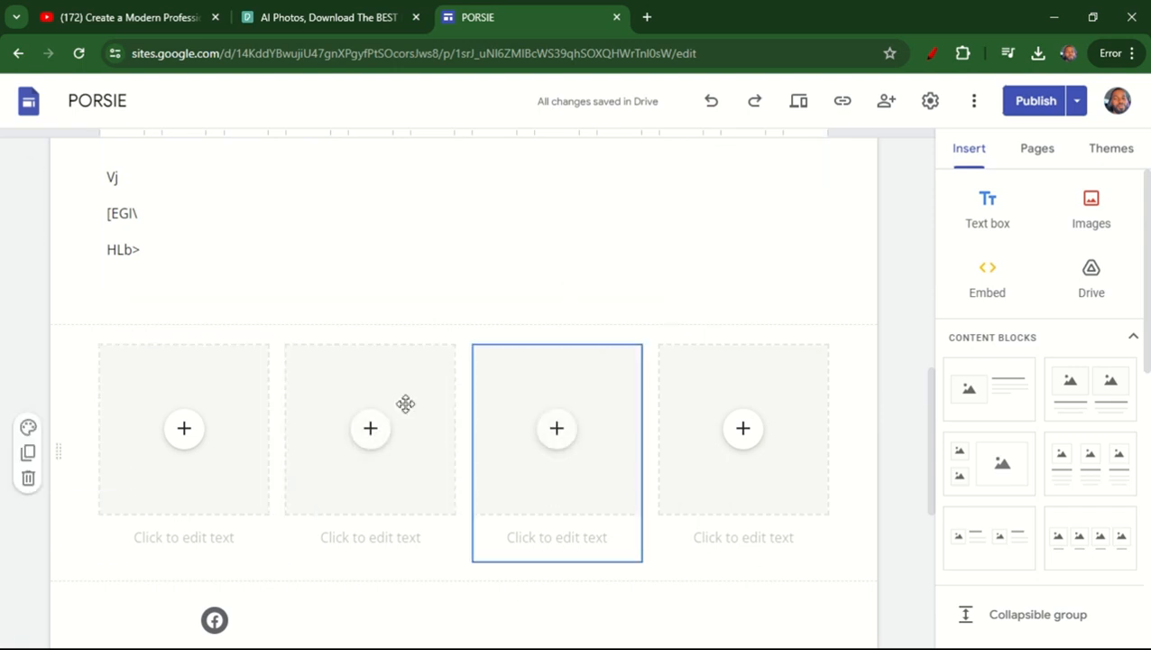
click(27, 479)
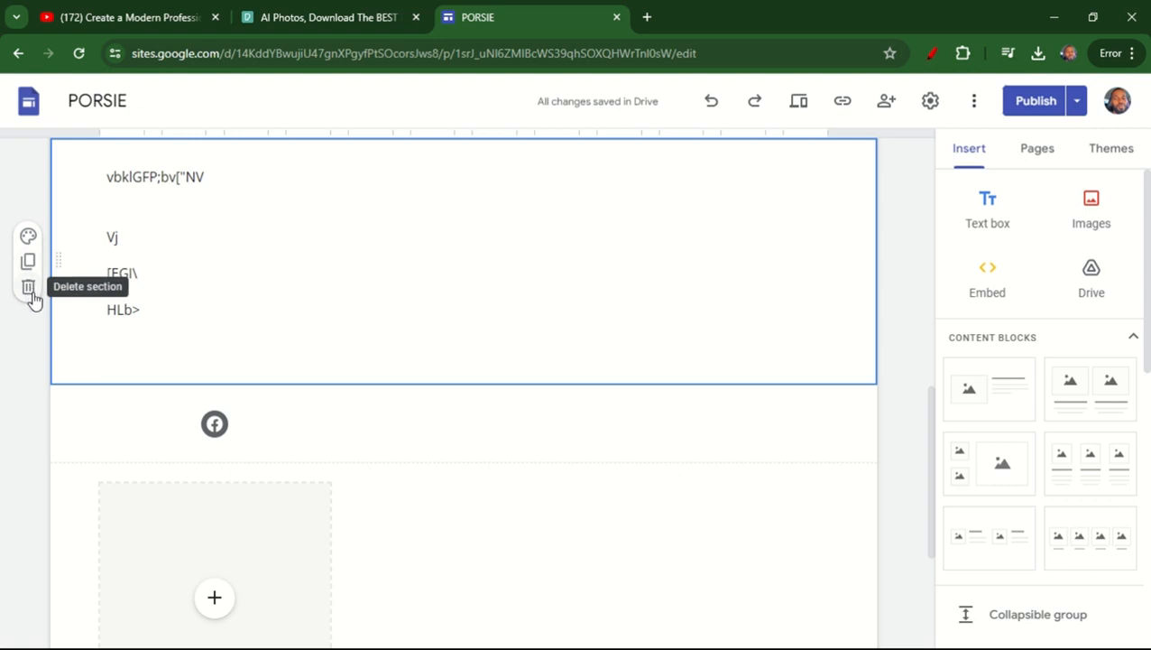
Step: Try the Style 2 section color on the Home page's placeholder text section, and return it to Style 1
click(28, 239)
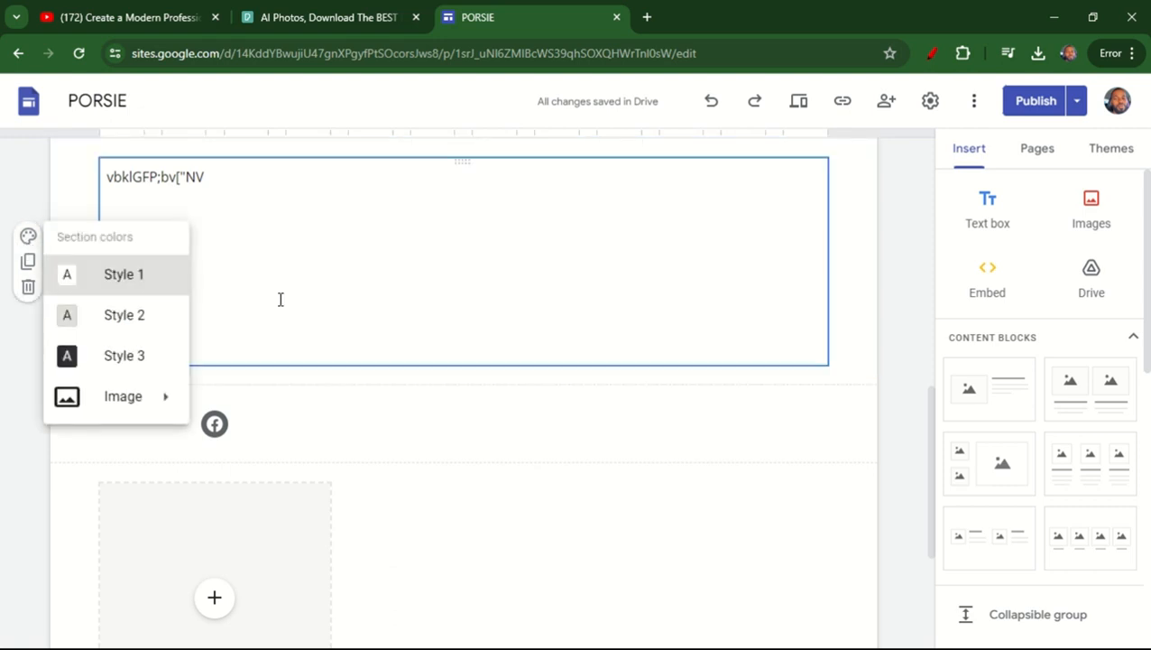
click(122, 330)
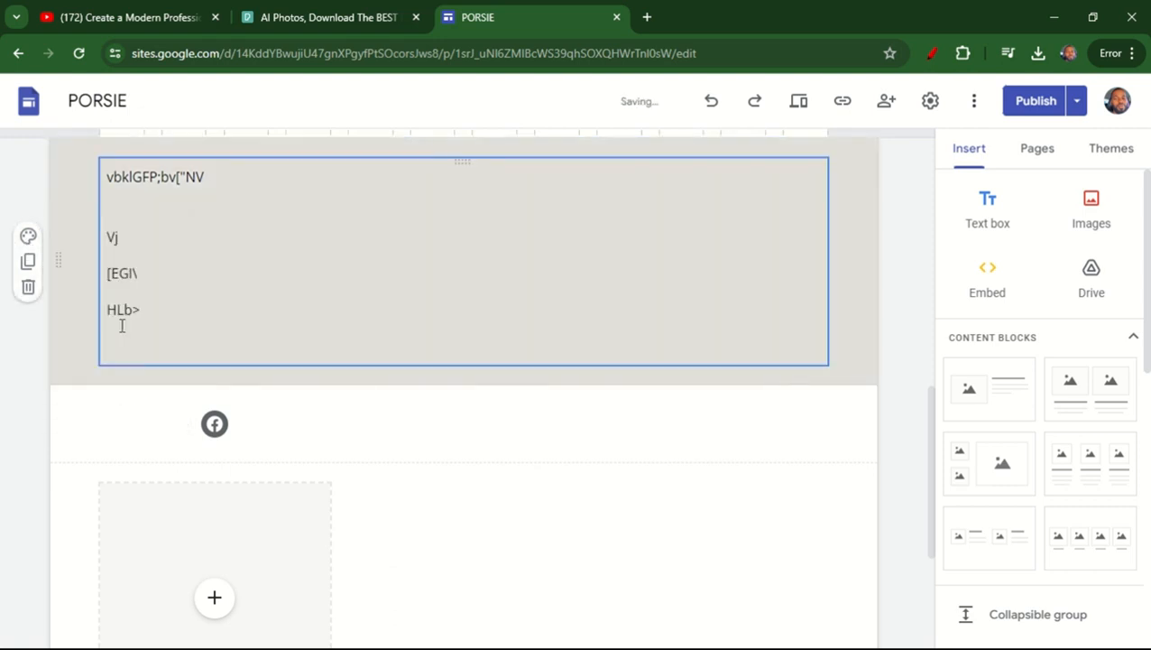
click(27, 237)
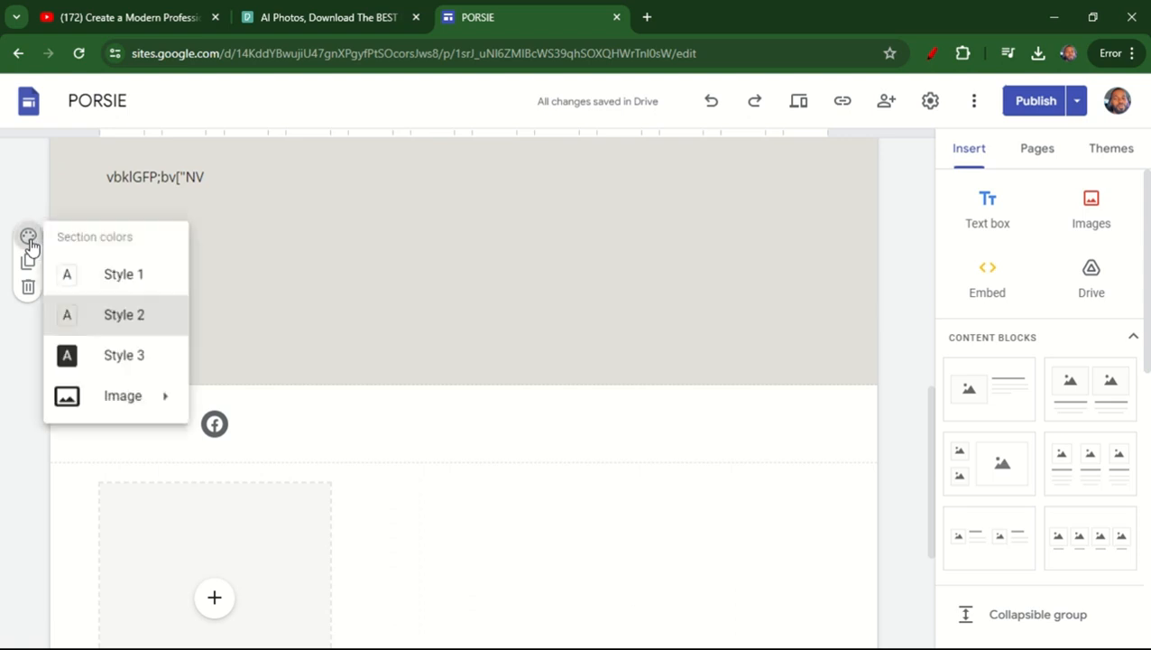
click(147, 291)
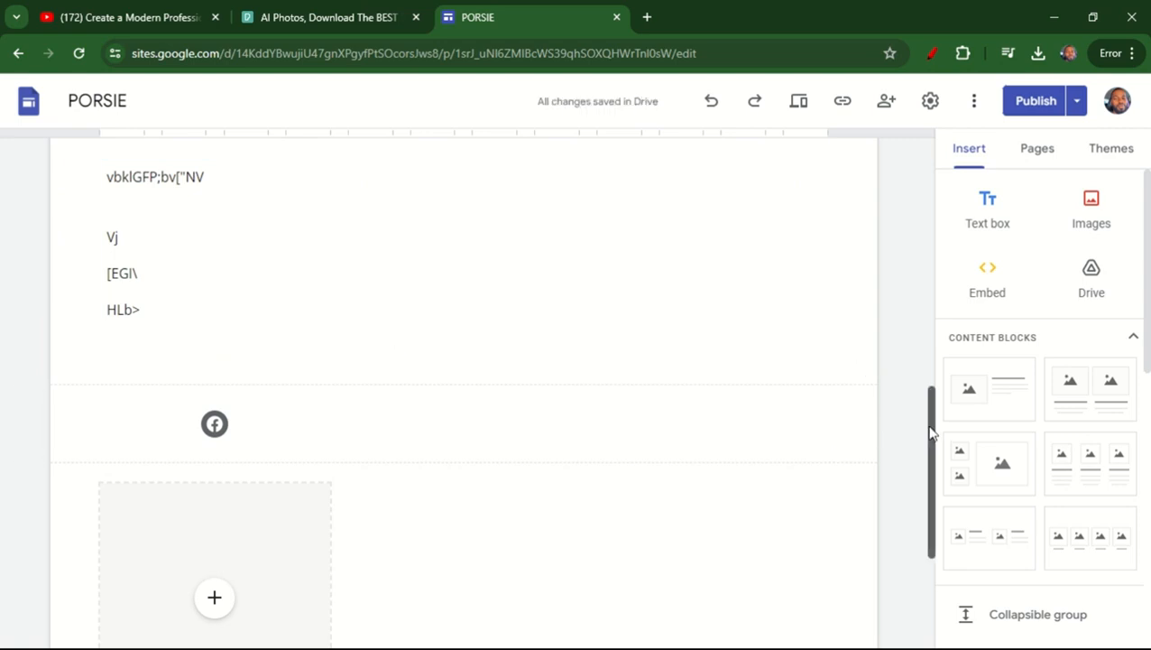
Step: Review the Home page up to its header, and check the Our service and About US pages in the editor
drag(930, 431, 926, 407)
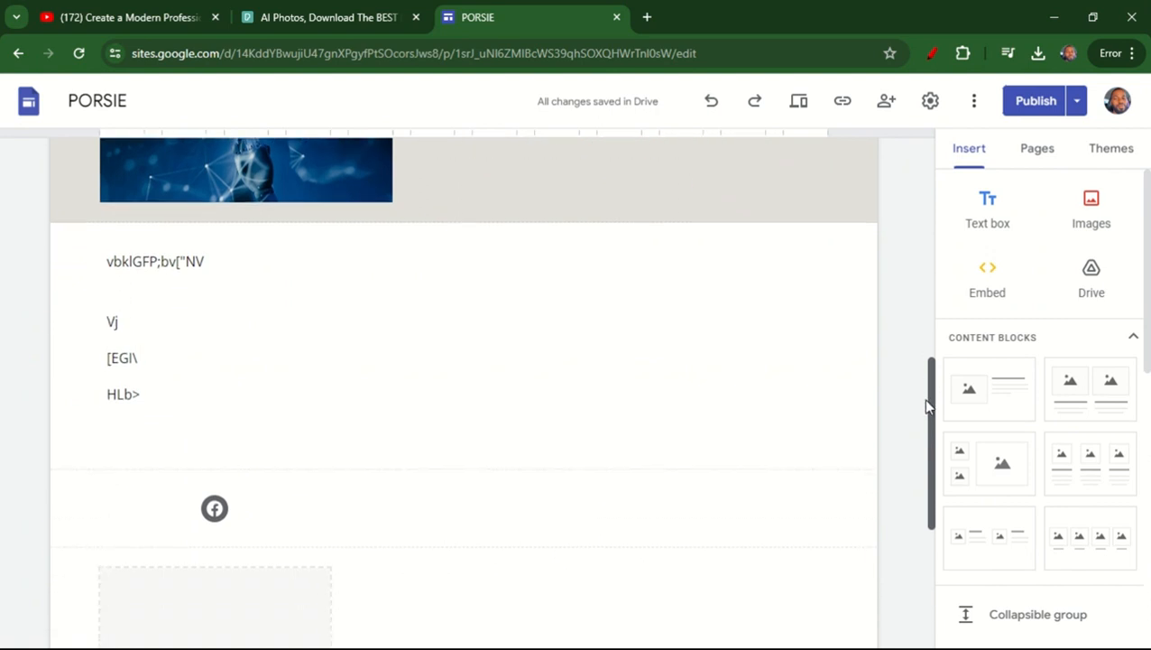
drag(926, 407, 926, 404)
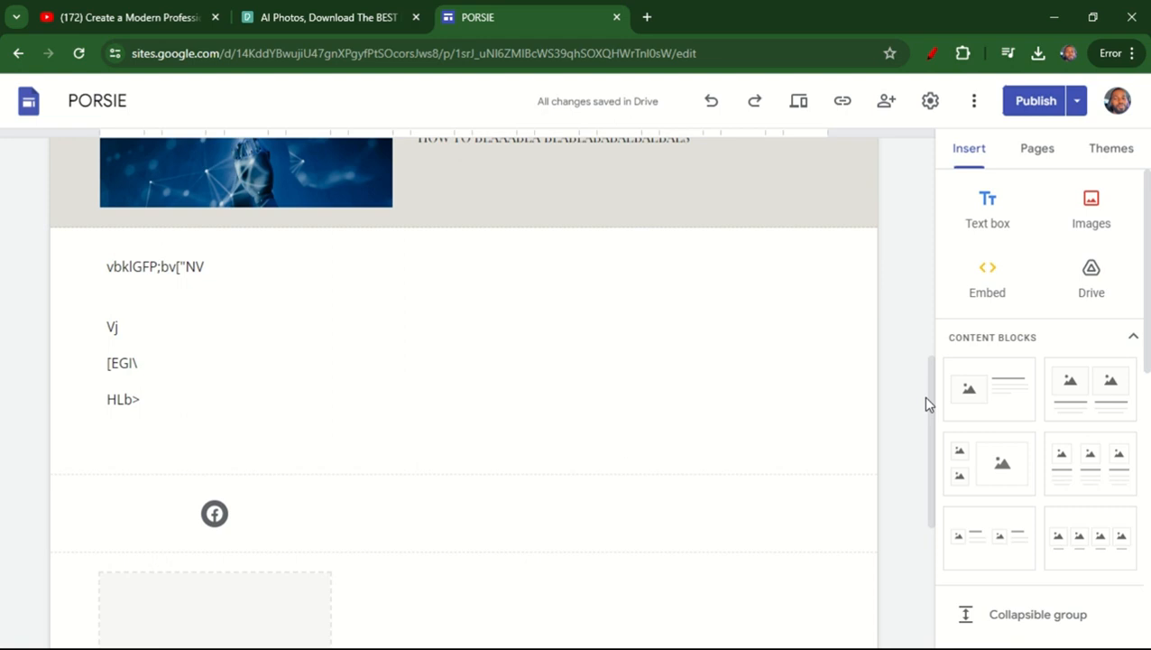
drag(927, 404, 950, 200)
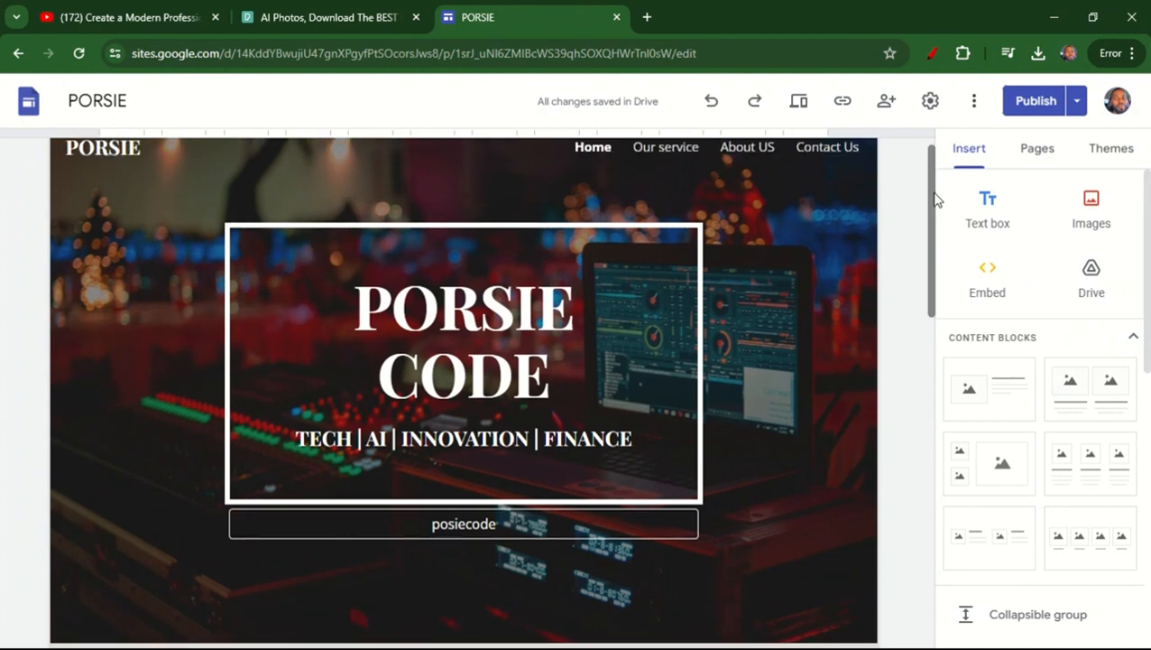
click(656, 147)
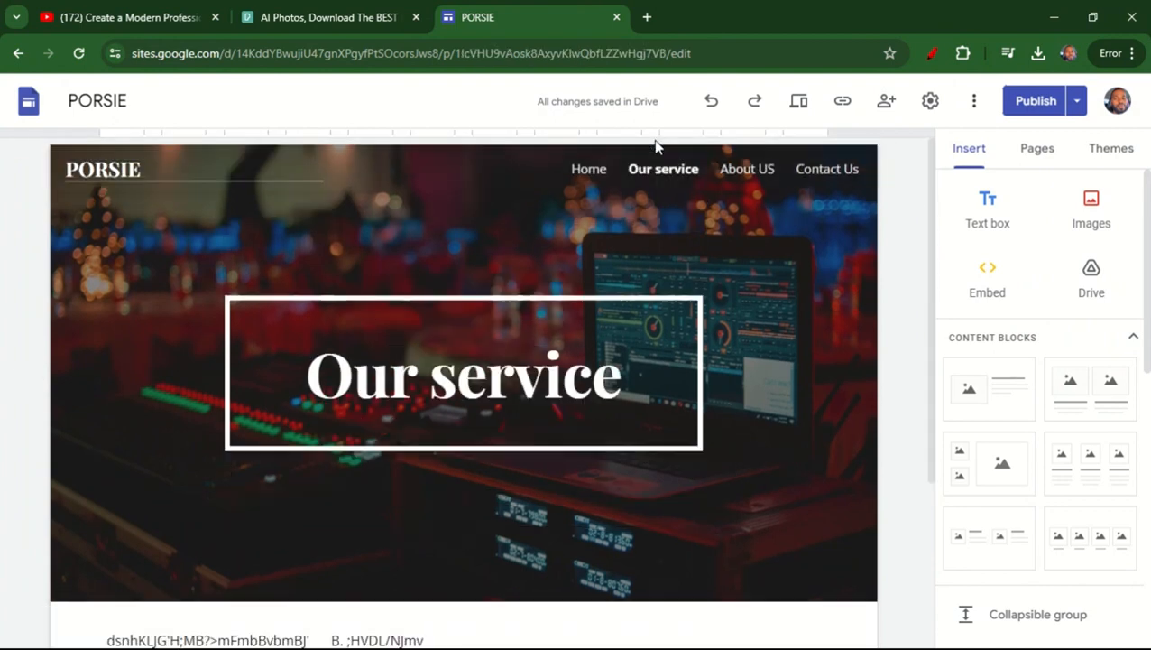
click(741, 176)
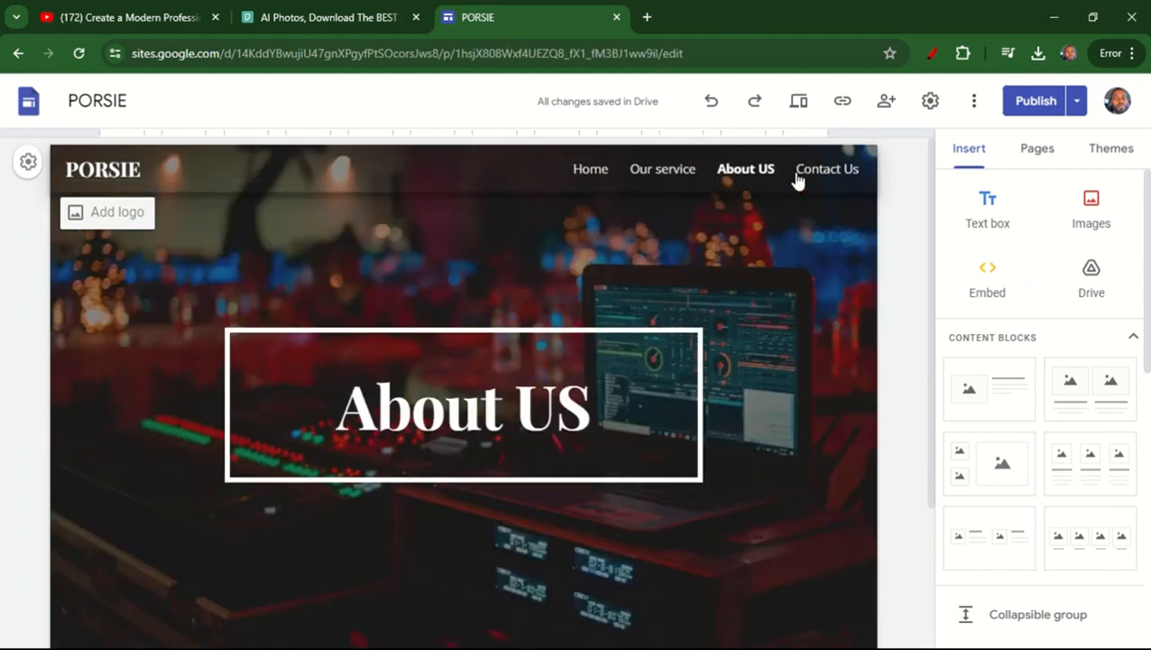
click(676, 171)
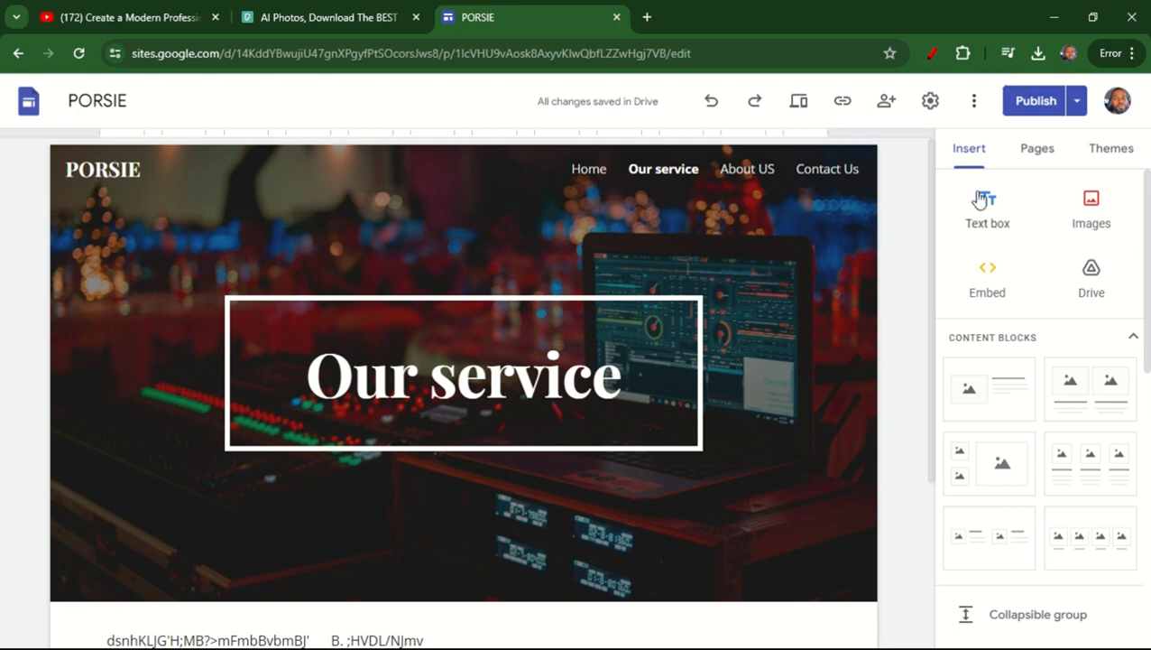
Step: Review the draft changes against the currently published version and publish the updated PORSIE site
click(1036, 102)
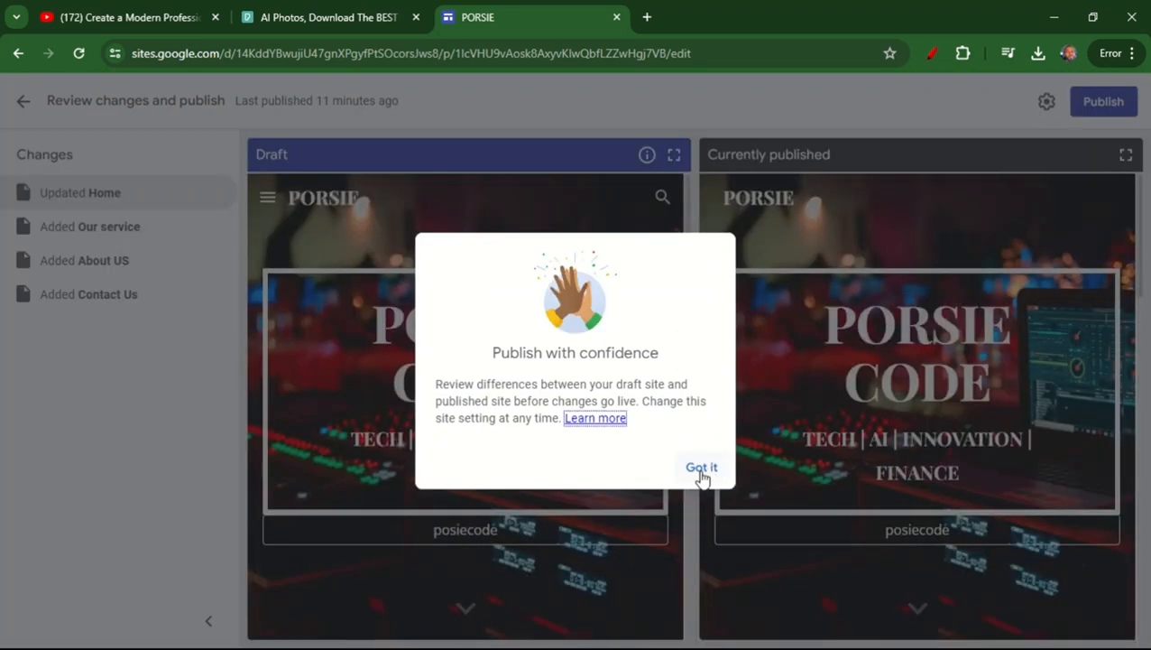
click(703, 471)
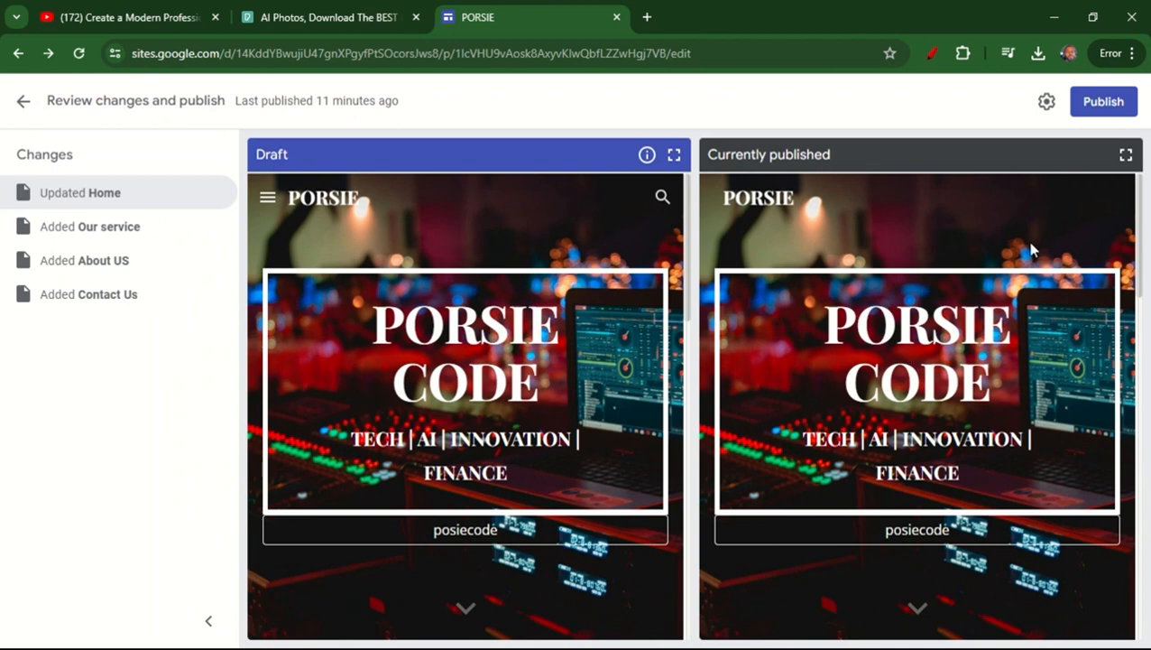
click(1105, 104)
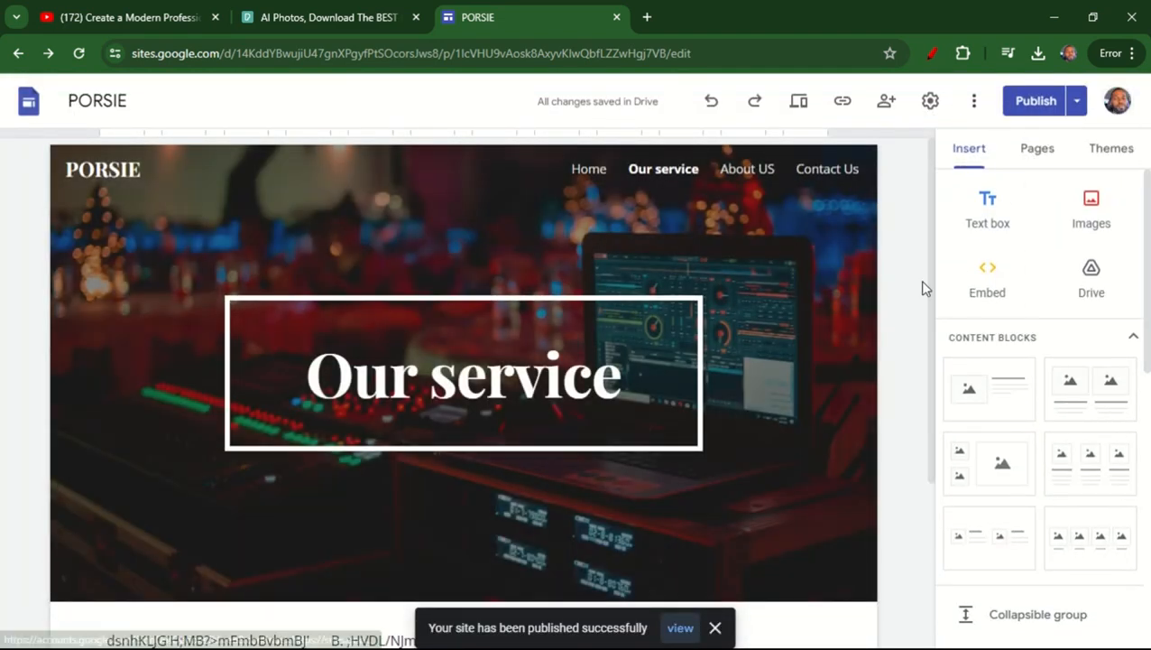
Step: Copy the published site link for the Our service page
mouse_move(846, 347)
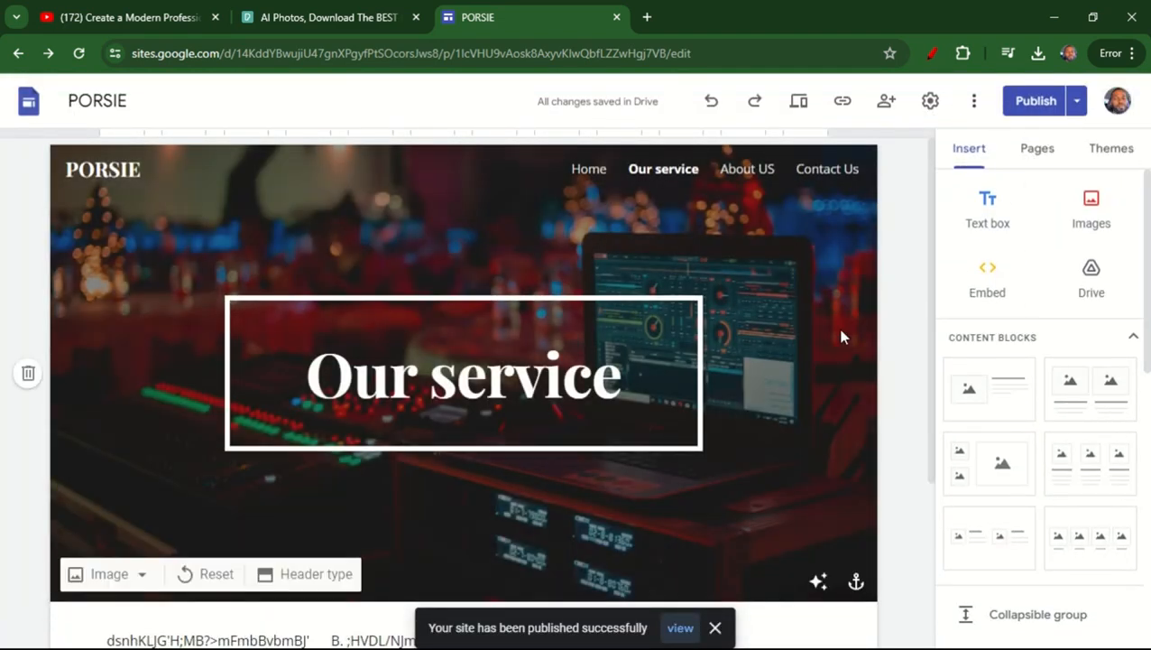
click(844, 106)
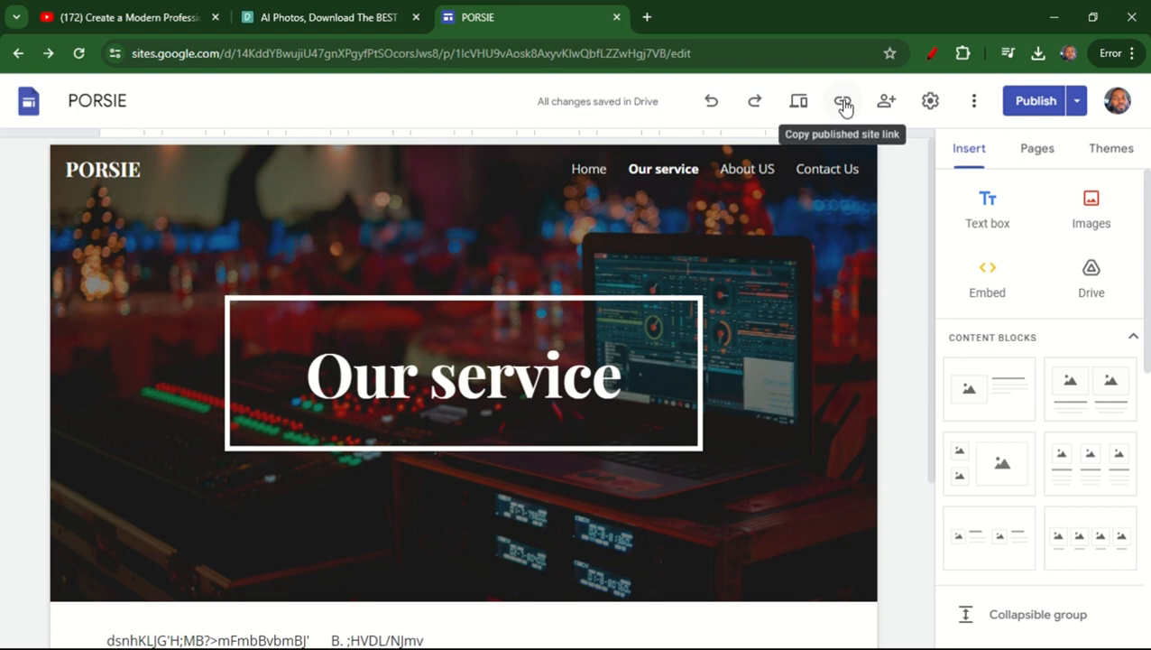
click(844, 107)
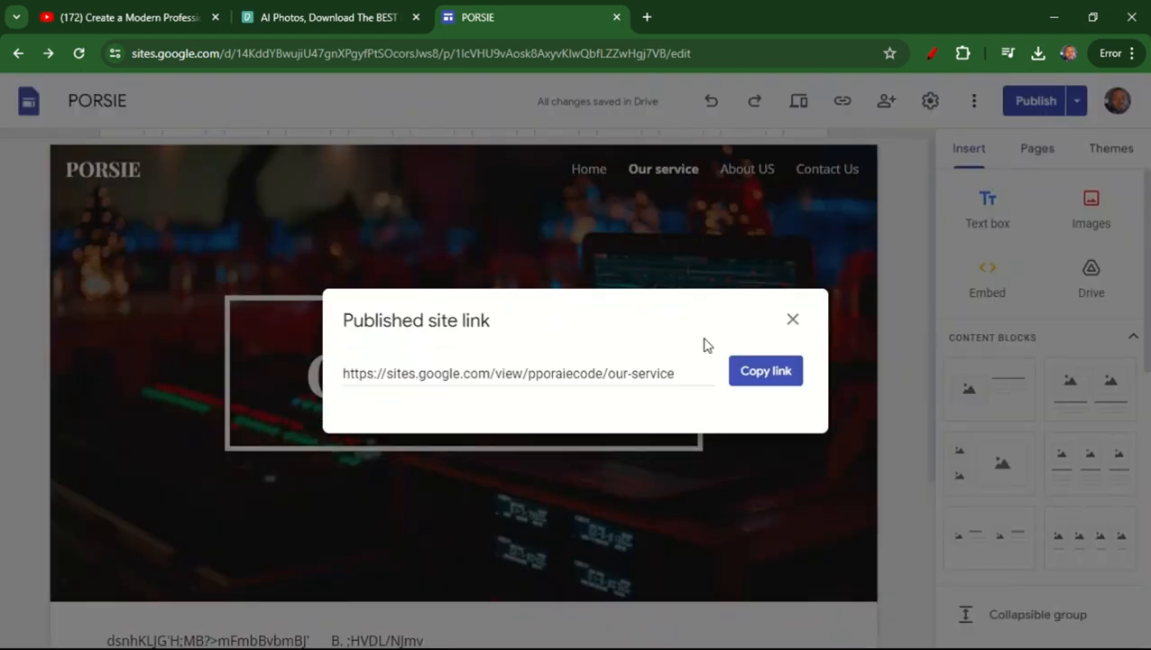
click(772, 377)
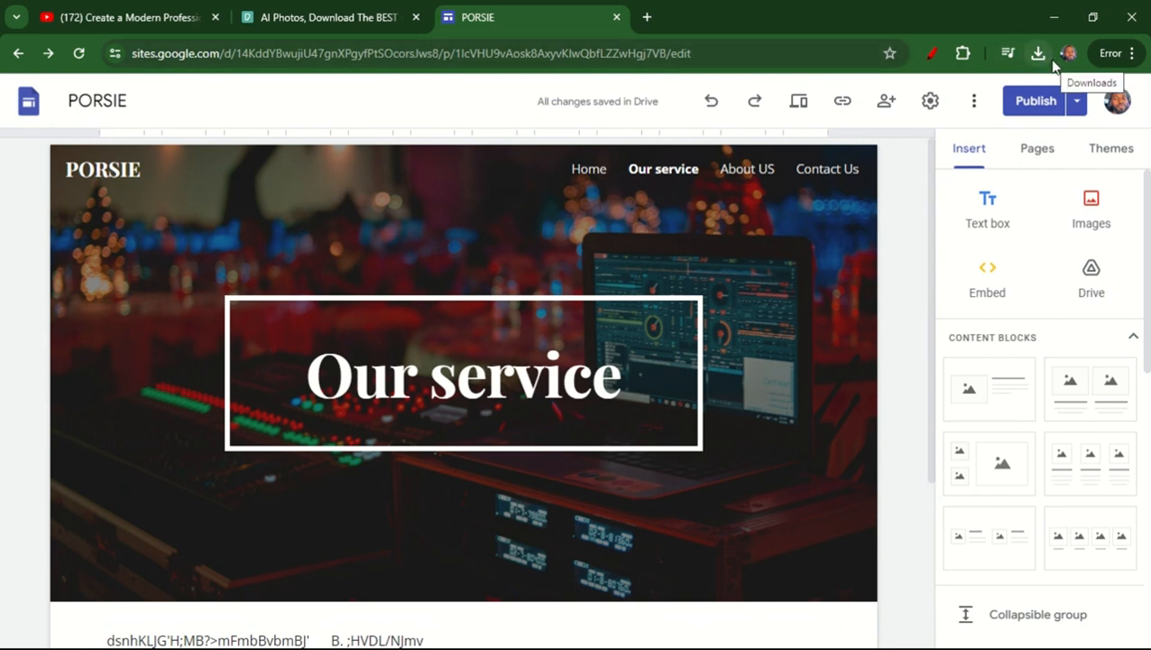
Step: Open the copied site link in a new Incognito window of the browser
click(1132, 54)
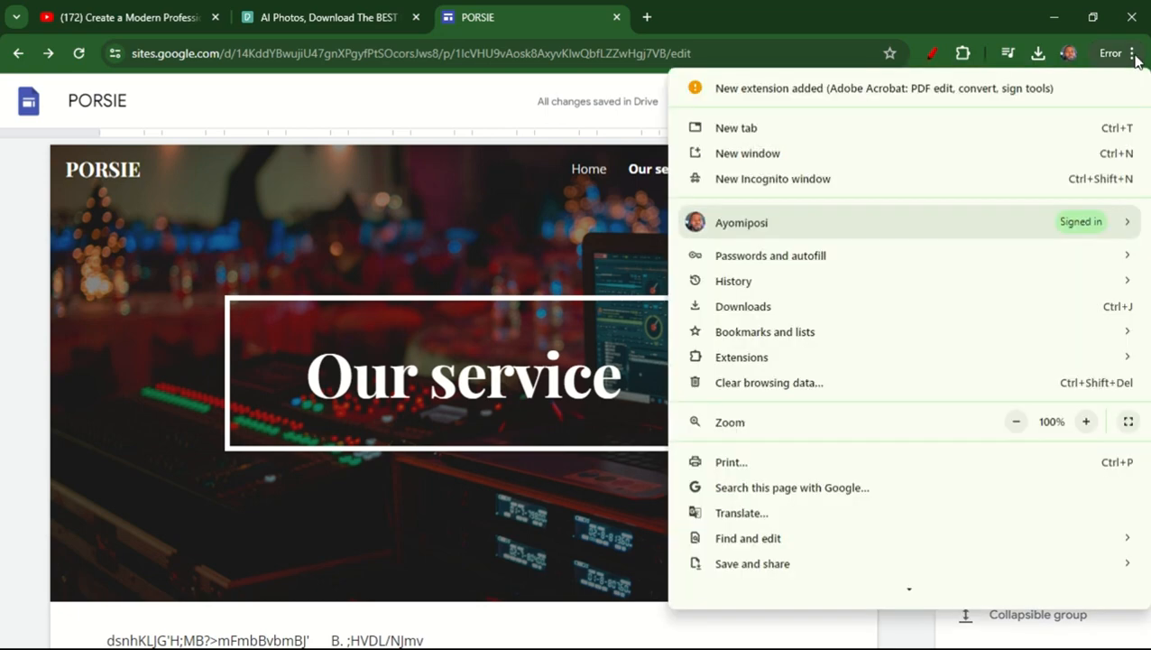
click(920, 186)
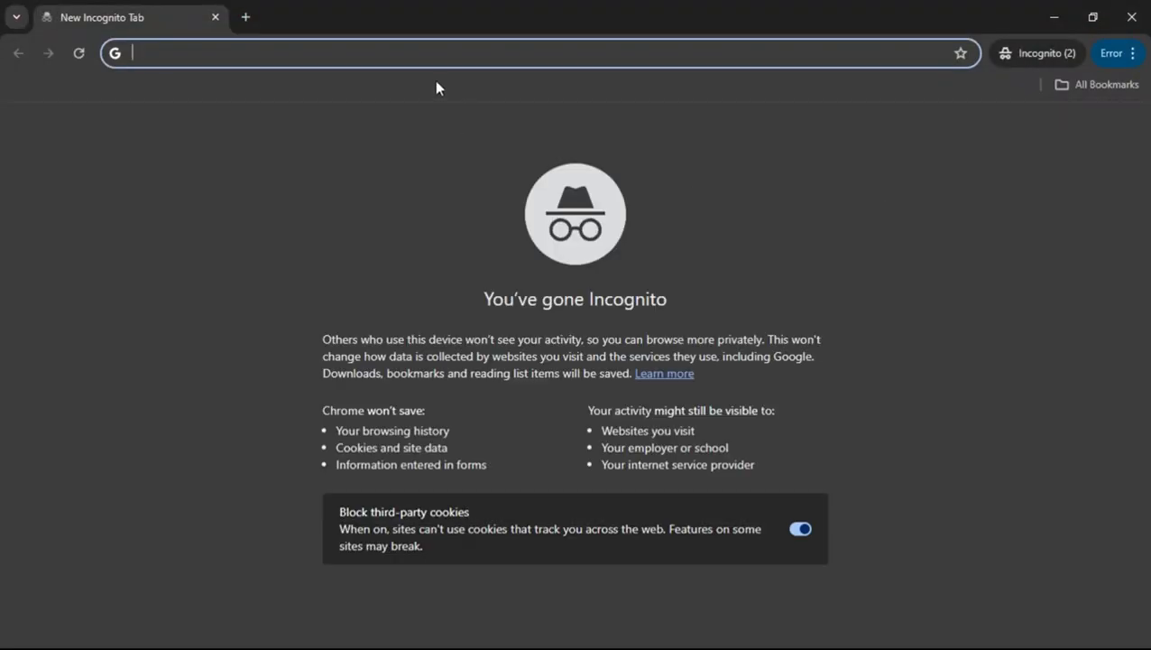
key(ctrl+v)
key(Return)
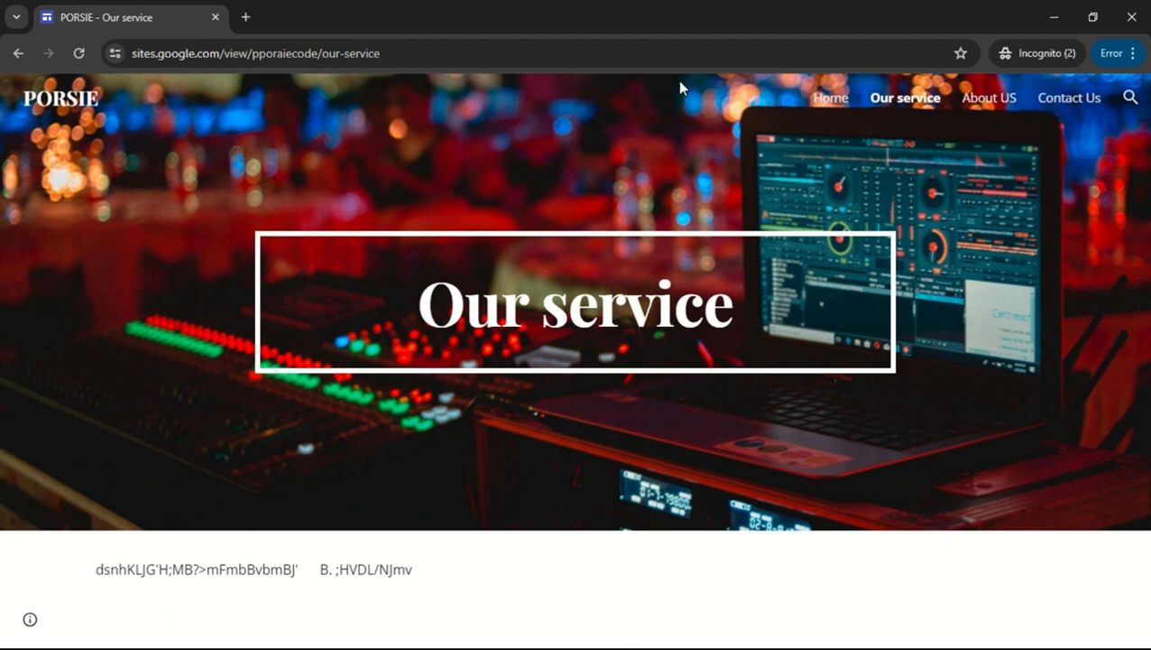
Step: Check the published site's navigation by visiting the Home, Our service, About US and Contact Us pages, and return to Home
click(843, 105)
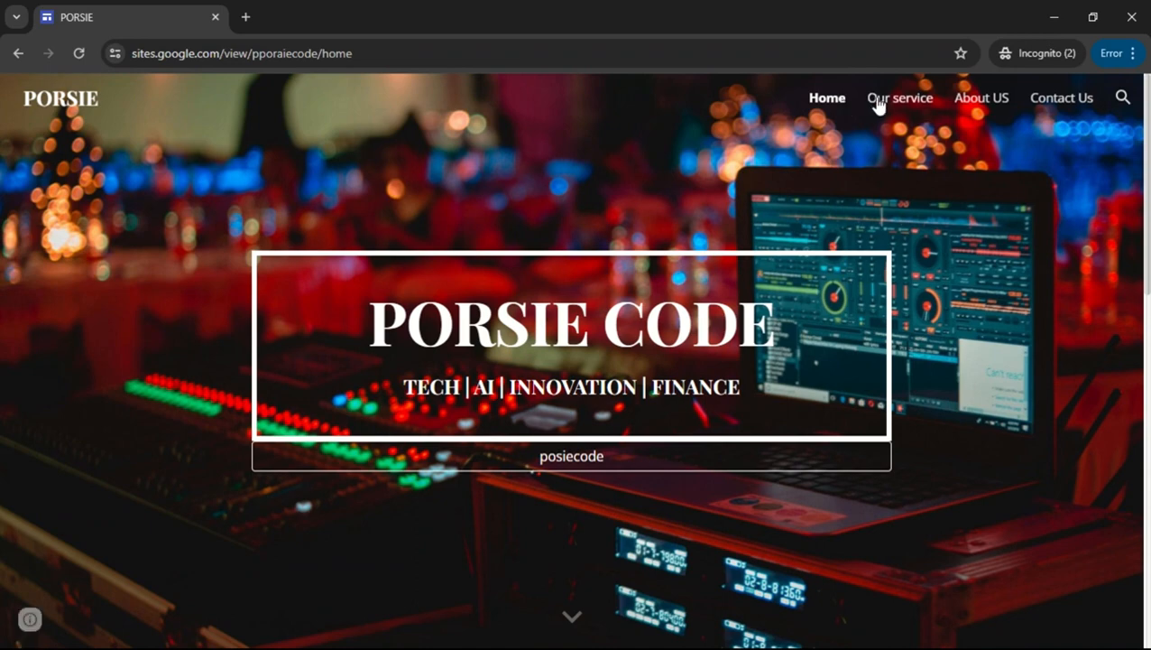
click(882, 103)
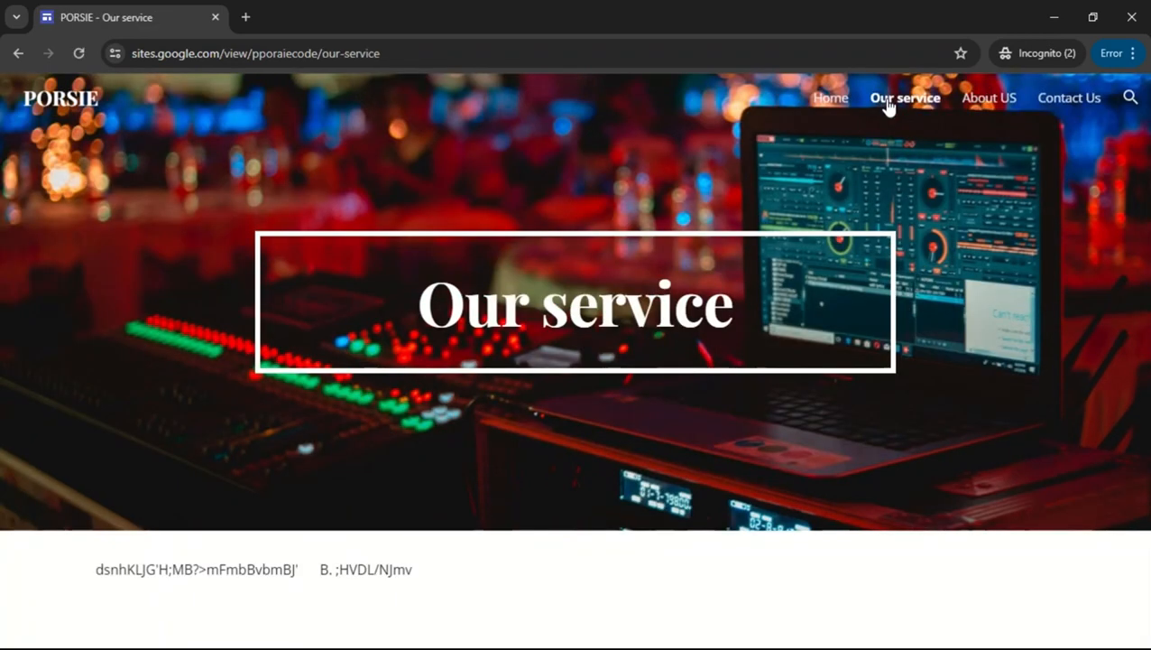
click(979, 106)
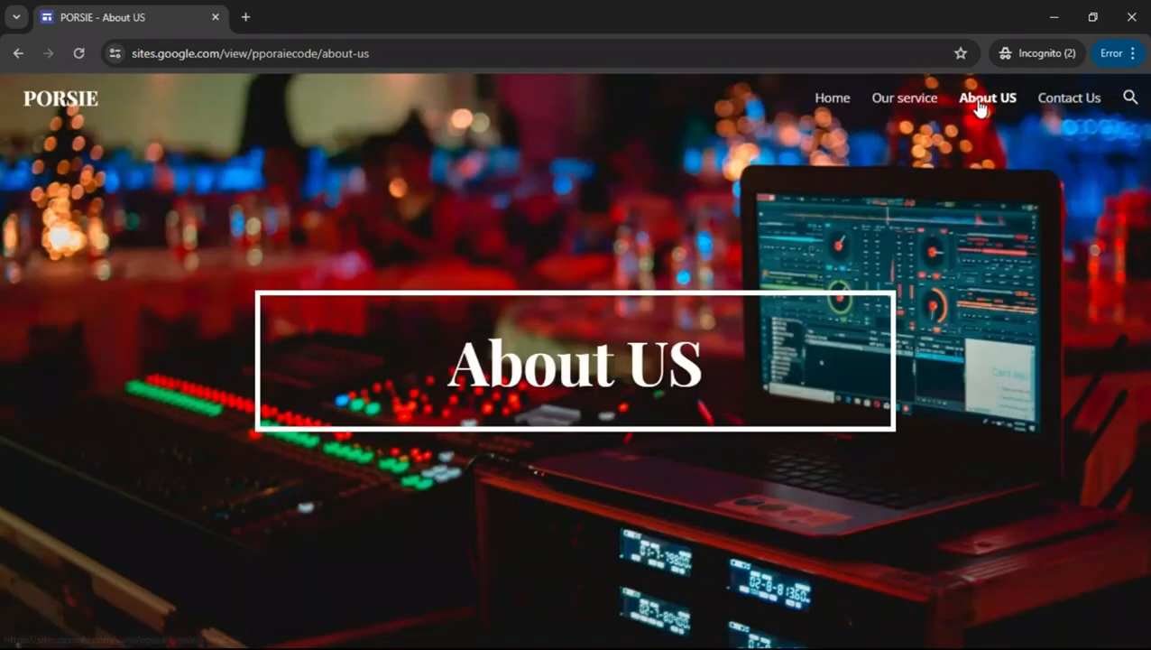
click(1066, 106)
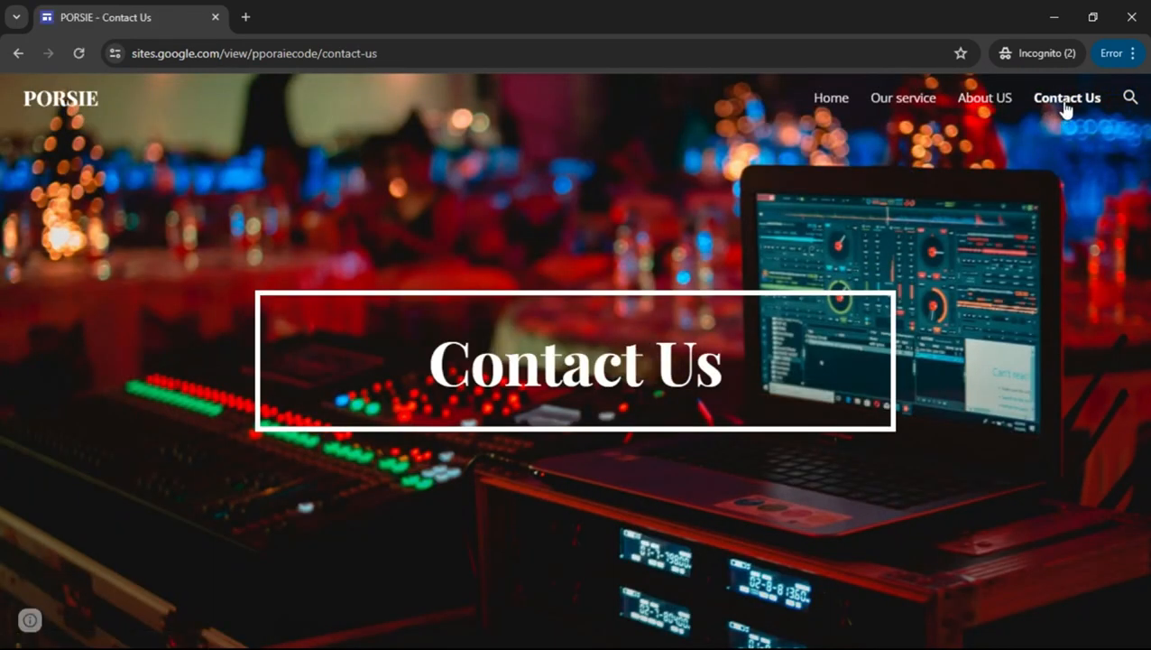
click(905, 106)
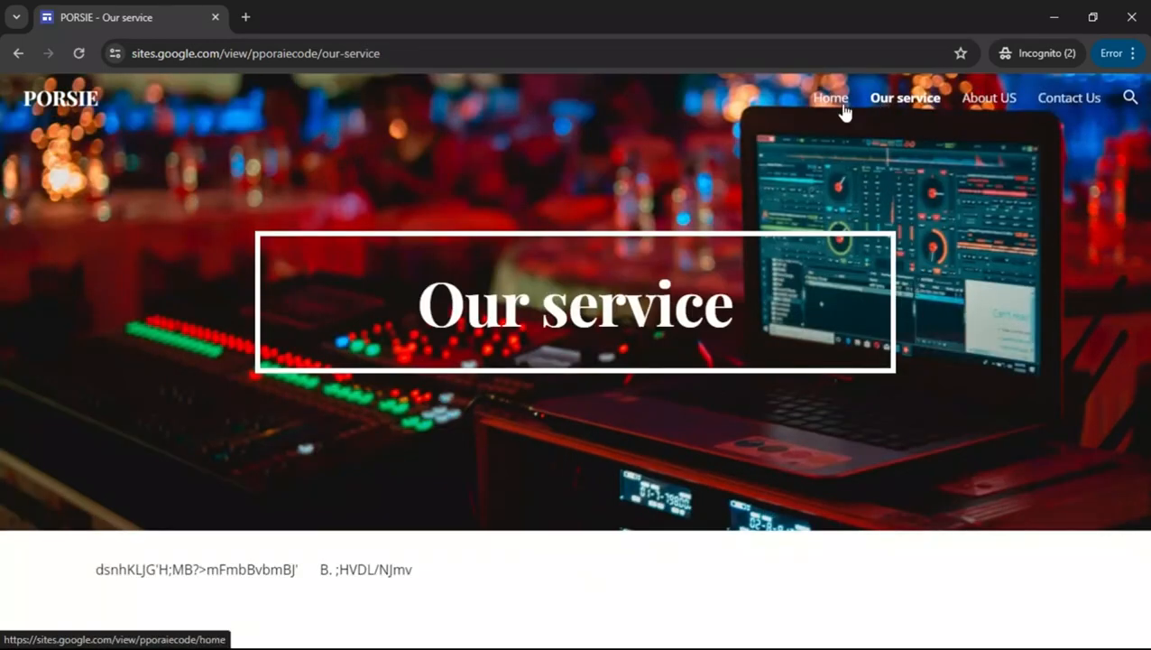
click(825, 110)
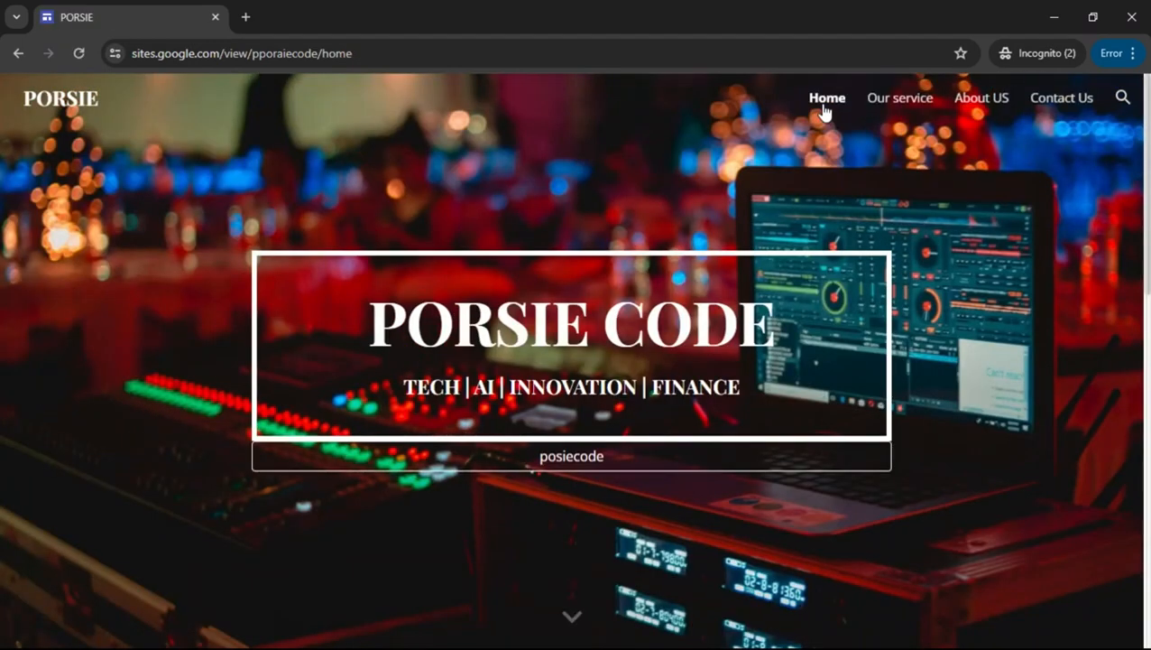